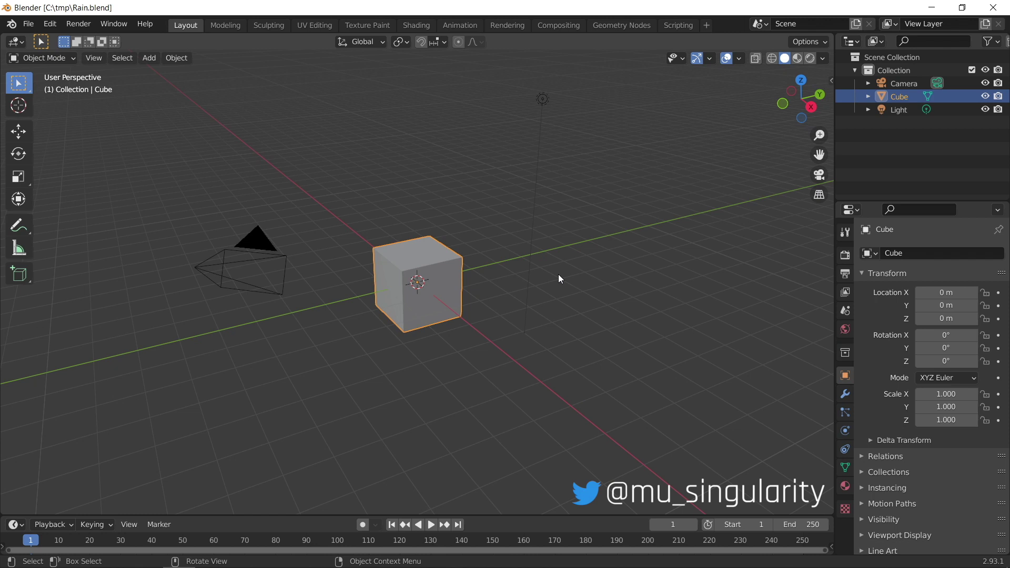
Delete the default cube and the light from the scene
{"action": "left_click", "coordinate": [439, 211]}
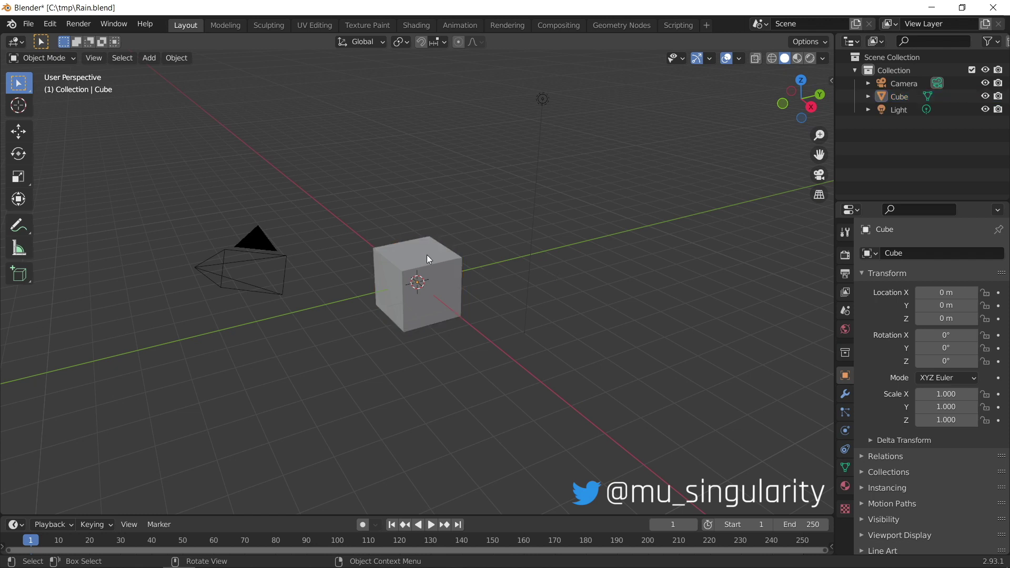
{"action": "left_click", "coordinate": [427, 254]}
{"action": "key", "text": "x"}
{"action": "left_click", "coordinate": [425, 250]}
{"action": "left_click", "coordinate": [536, 100]}
{"action": "key", "text": "x"}
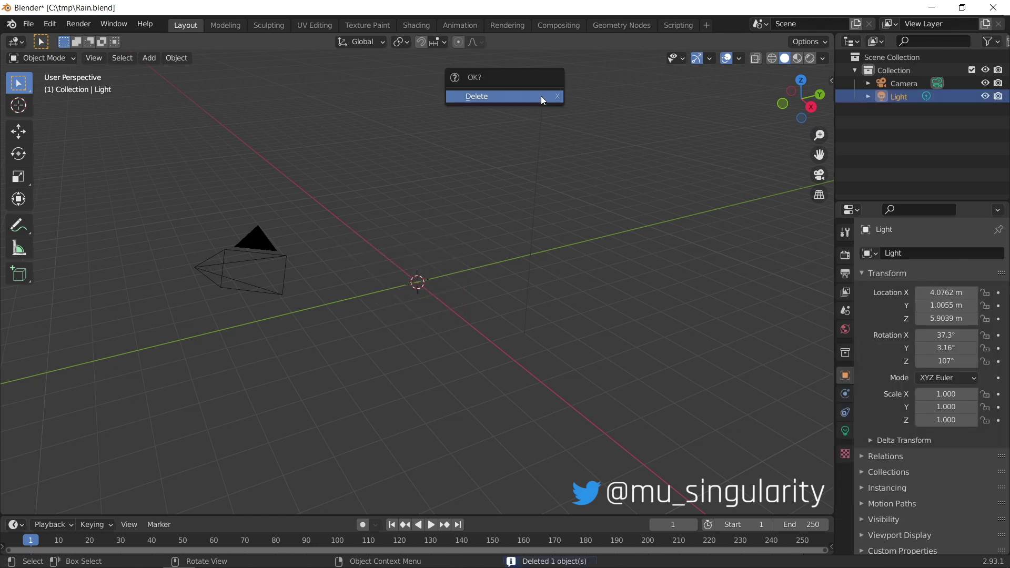
{"action": "left_click", "coordinate": [541, 97]}
Add a plane mesh at the origin and scale it up uniformly to about 3.8
{"action": "key", "text": "shift+a"}
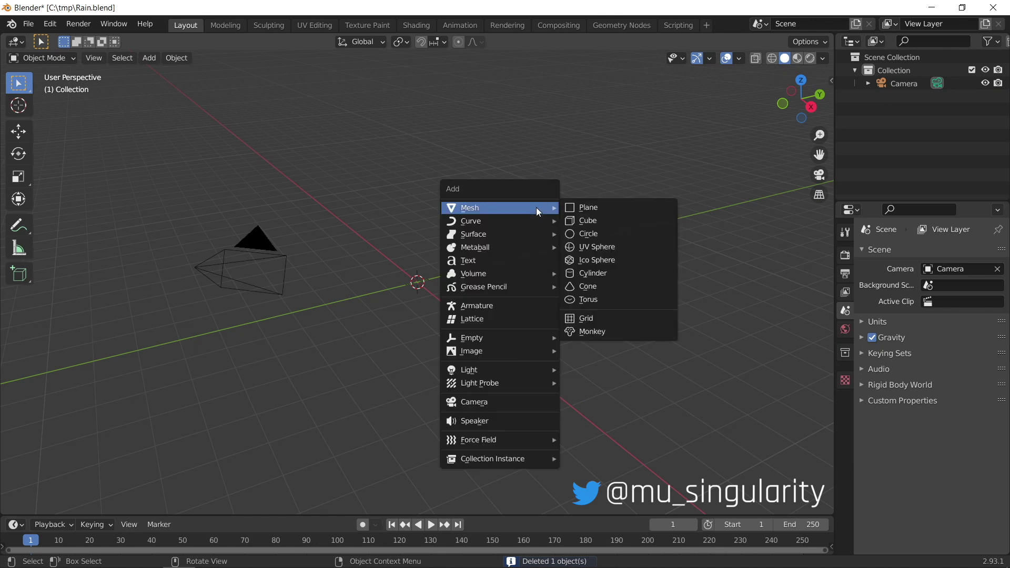
{"action": "left_click", "coordinate": [583, 207]}
{"action": "key", "text": "s"}
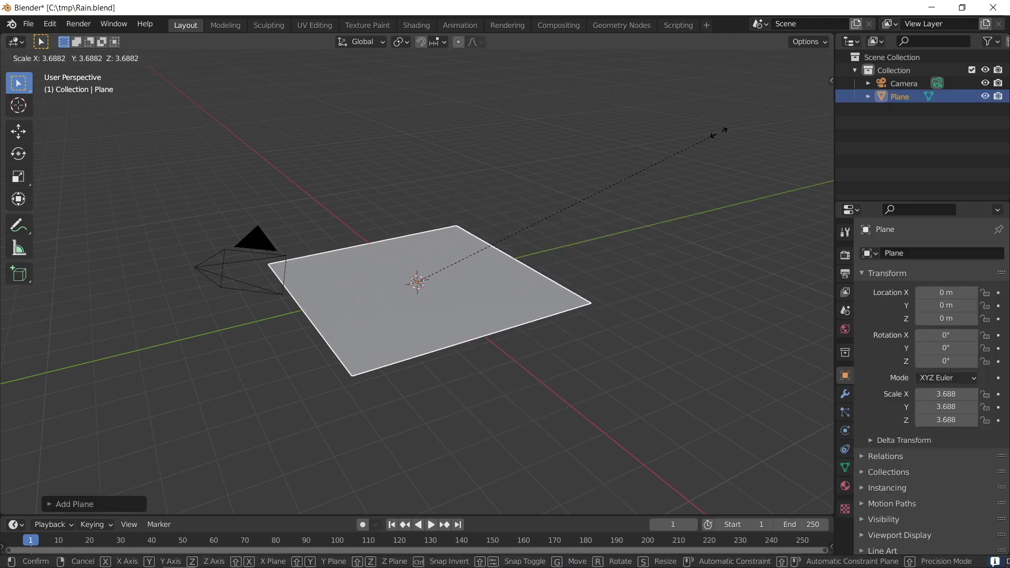
{"action": "left_click", "coordinate": [732, 133]}
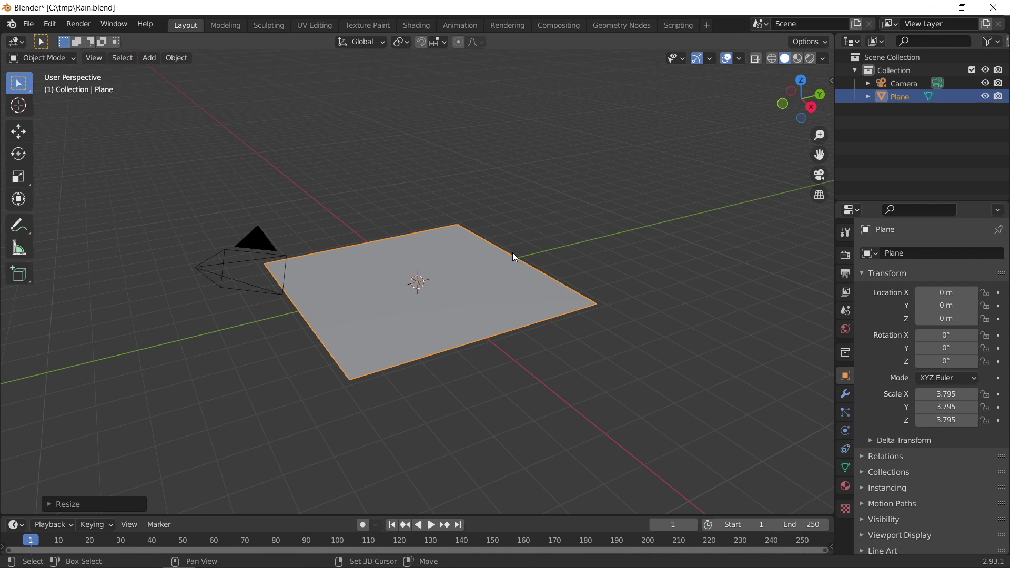
Duplicate the plane and place the copy about 5.9 m above it along the Z axis
{"action": "key", "text": "shift+d"}
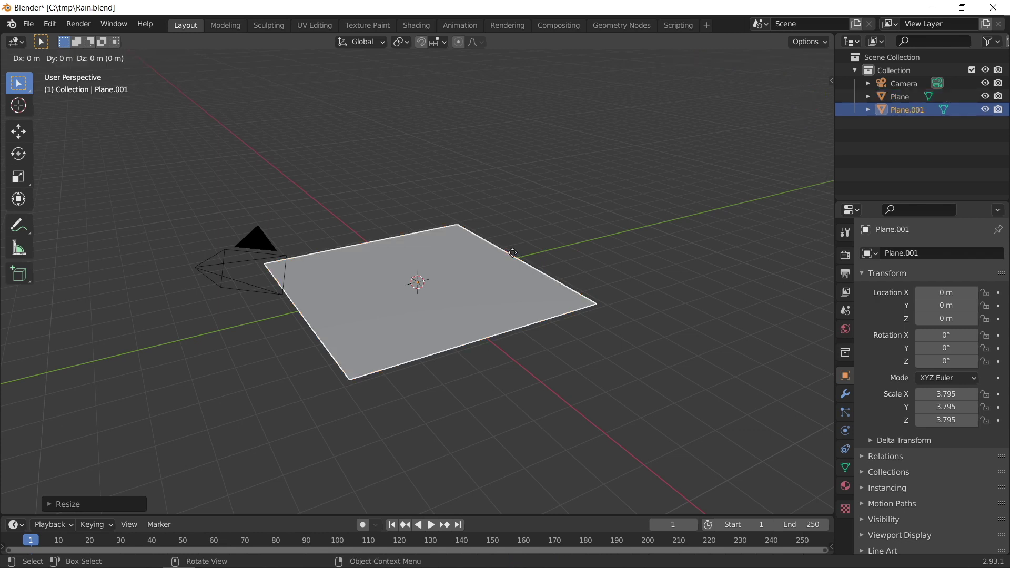
{"action": "key", "text": "z"}
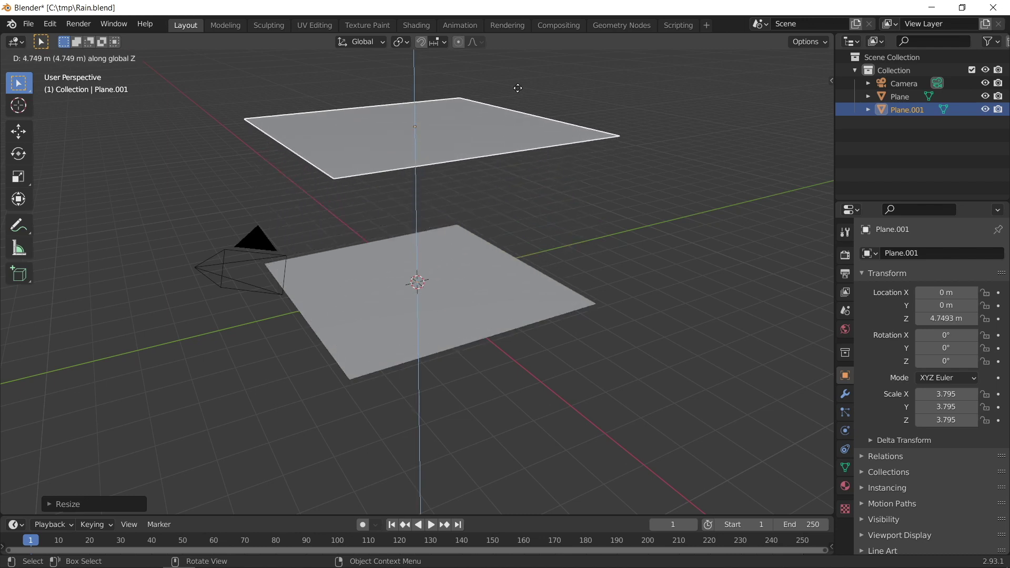
{"action": "left_click", "coordinate": [501, 92]}
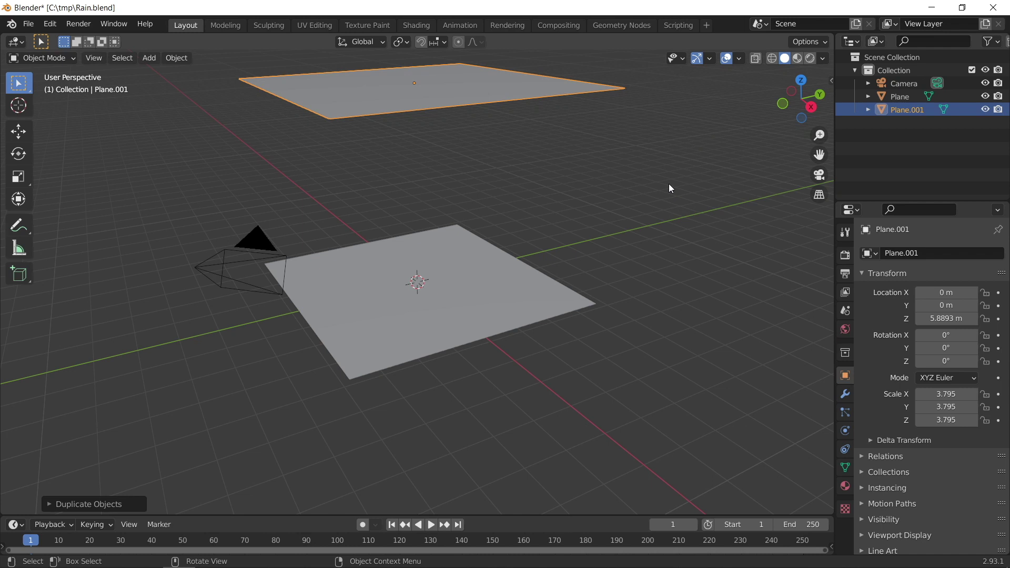
Show the transform values, select both planes and apply their scale
{"action": "key", "text": "n"}
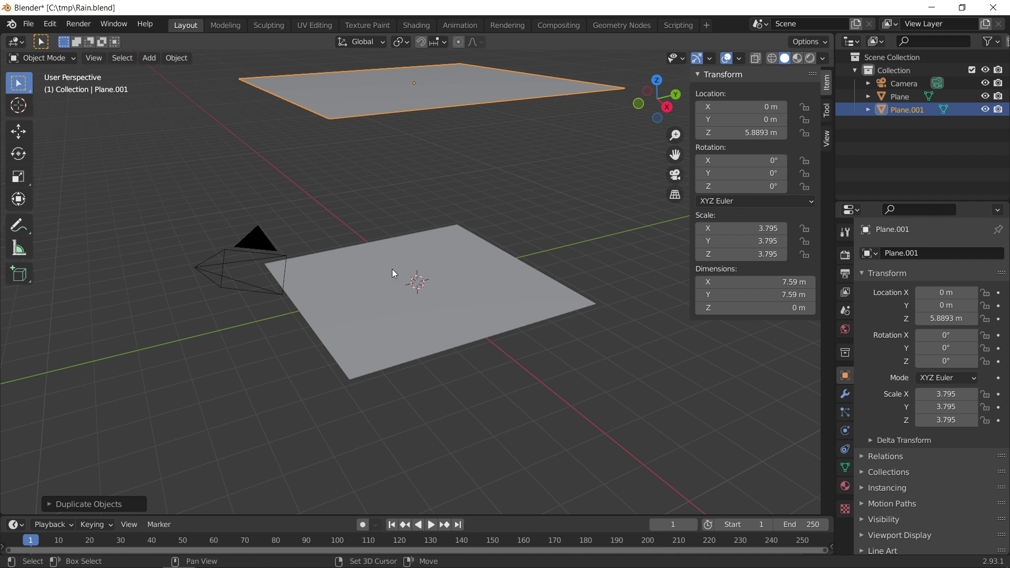
{"action": "left_click", "coordinate": [453, 270], "text": "shift"}
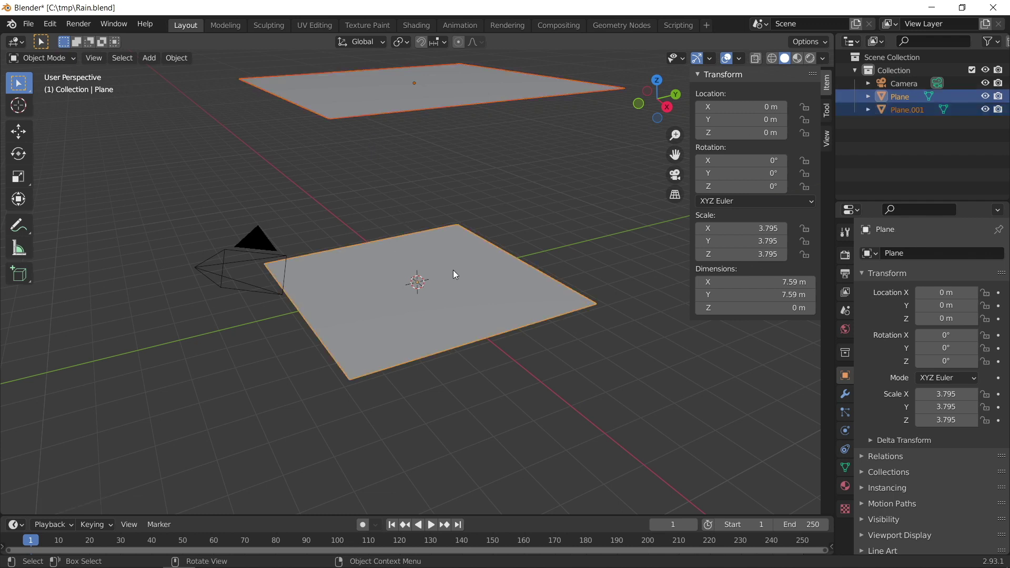
{"action": "key", "text": "ctrl+a"}
{"action": "left_click", "coordinate": [440, 221]}
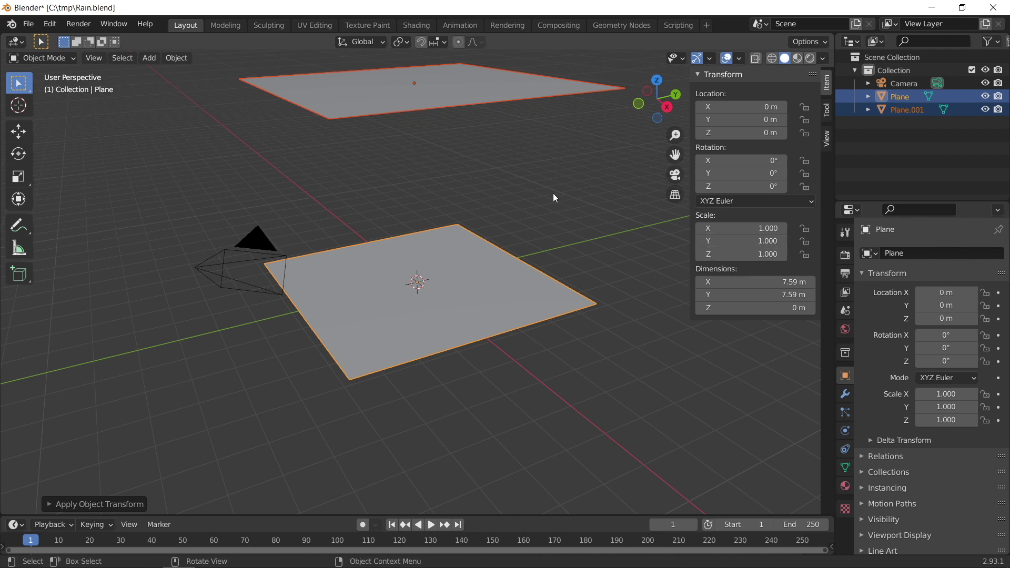
Deselect the planes, split the 3D viewport vertically and make the new area a Shader Editor
{"action": "middle_click_drag", "start_coordinate": [551, 197], "coordinate": [543, 200]}
{"action": "left_click", "coordinate": [559, 220]}
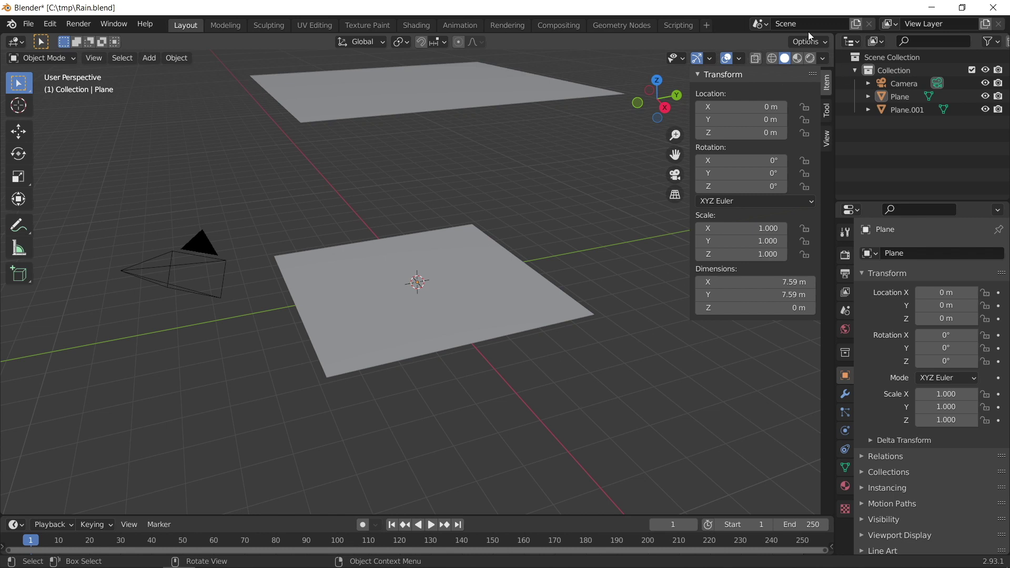
{"action": "left_click_drag", "start_coordinate": [832, 36], "coordinate": [424, 67]}
{"action": "left_click", "coordinate": [448, 42]}
{"action": "left_click", "coordinate": [480, 163]}
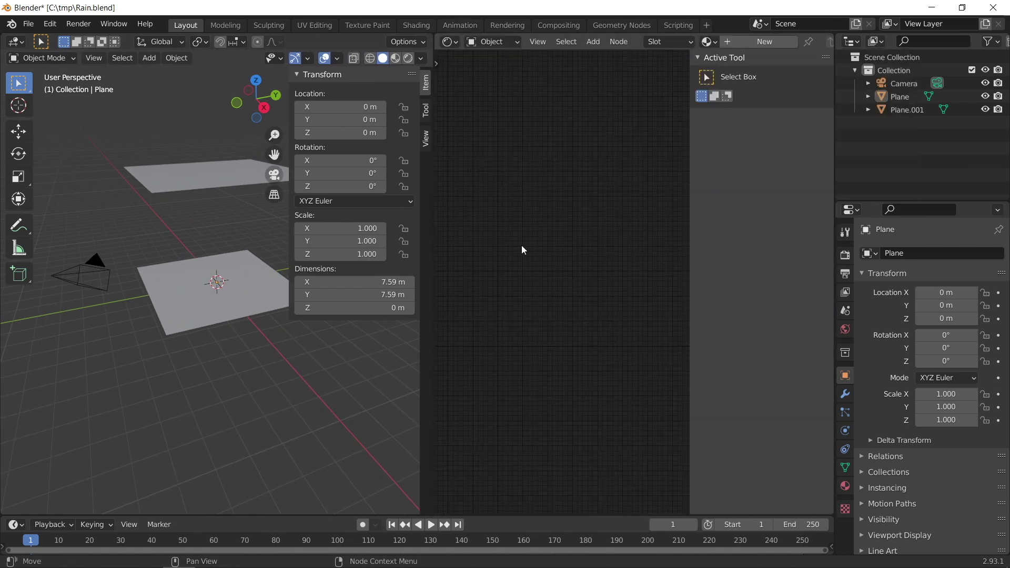
Select the lower plane and create a new material for it
{"action": "left_click", "coordinate": [236, 318]}
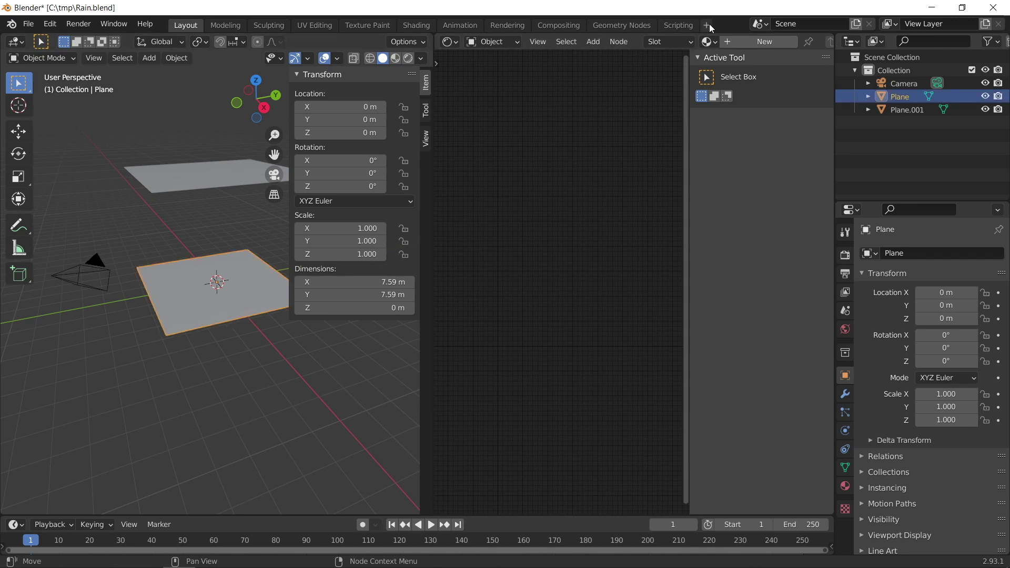
{"action": "left_click", "coordinate": [764, 42]}
{"action": "scroll", "coordinate": [534, 333], "scroll_direction": "up", "scroll_amount": 3}
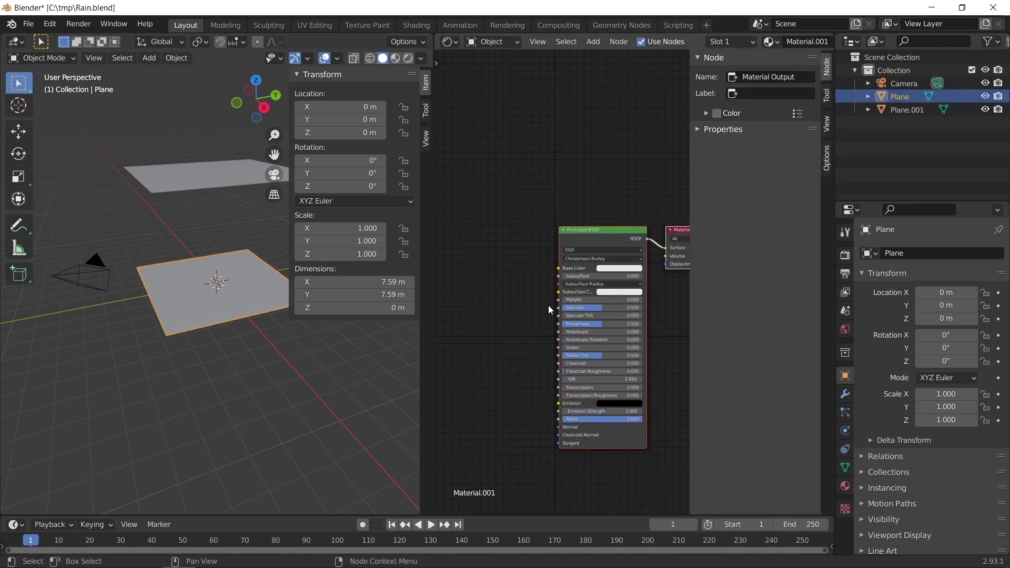
Add an Image Texture node and duplicate it twice, stacking the three nodes before the Principled BSDF
{"action": "key", "text": "shift+a"}
{"action": "type", "text": "image"}
{"action": "key", "text": "Return"}
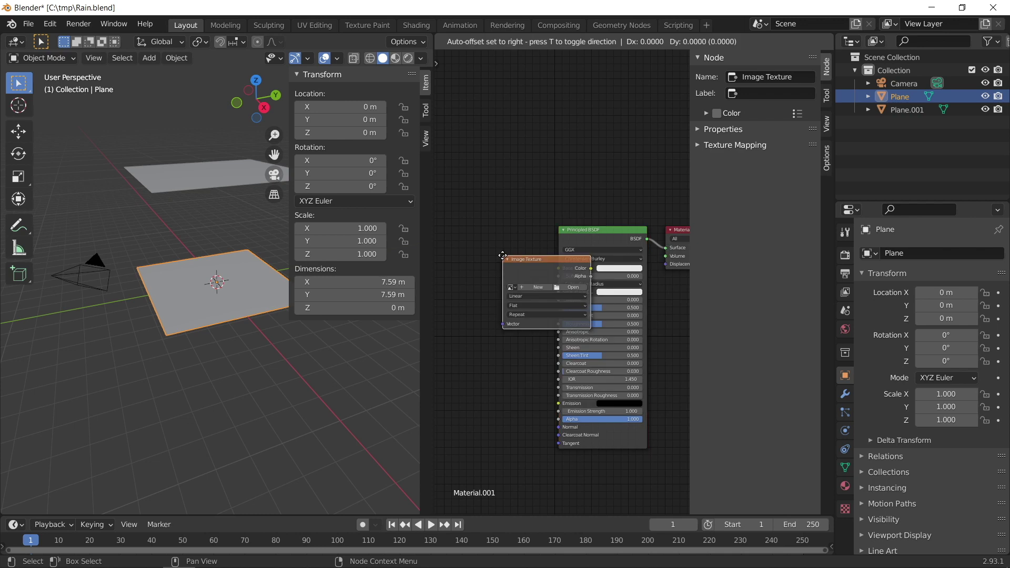
{"action": "left_click", "coordinate": [446, 179]}
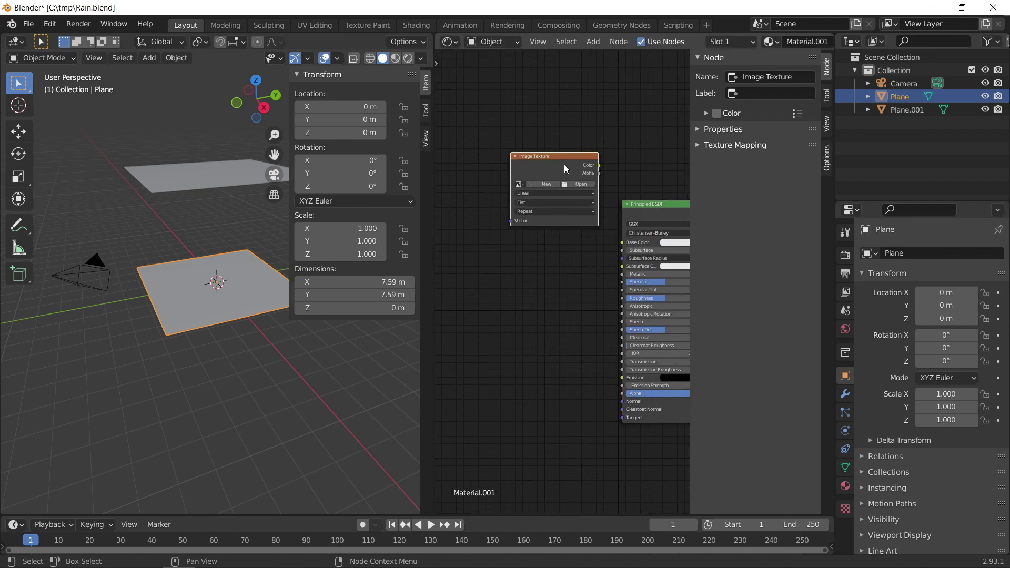
{"action": "key", "text": "shift+d"}
{"action": "left_click", "coordinate": [518, 270]}
{"action": "key", "text": "shift+d"}
{"action": "left_click", "coordinate": [511, 365]}
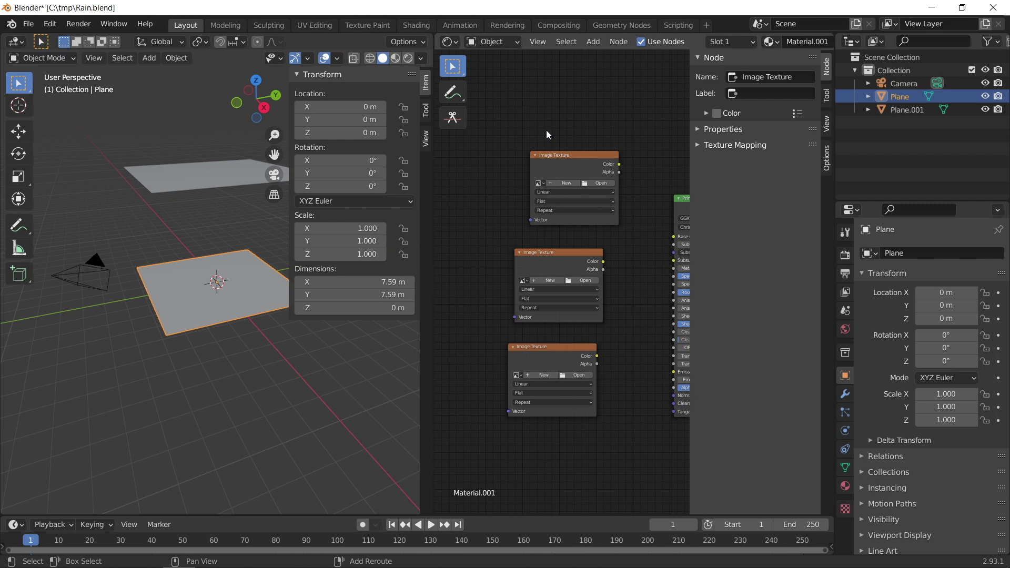
Add a Texture Coordinate node in front of the three Image Texture nodes
{"action": "key", "text": "shift+a"}
{"action": "type", "text": "tex coord"}
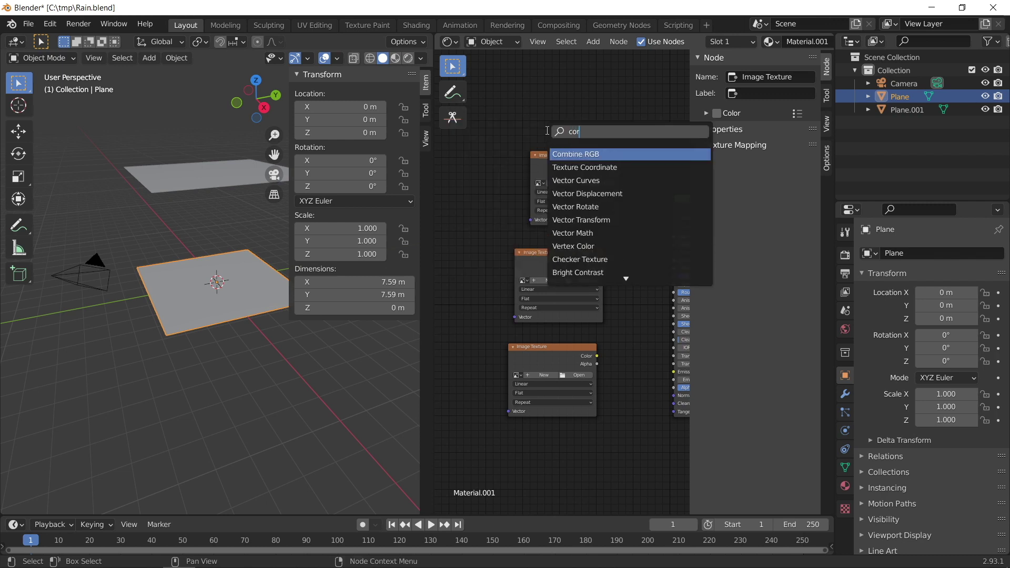
{"action": "key", "text": "Return"}
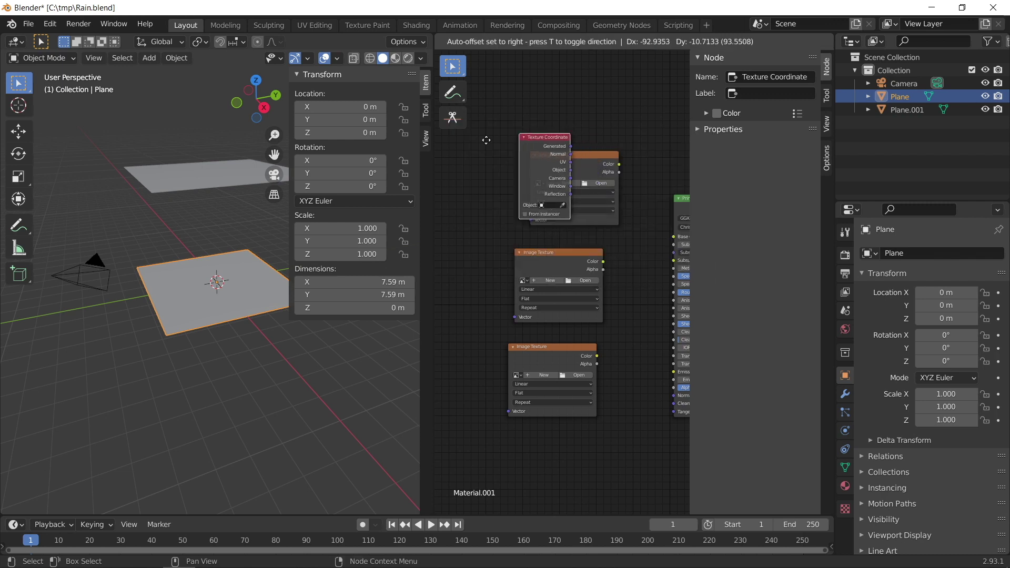
{"action": "left_click", "coordinate": [407, 160]}
{"action": "middle_click_drag", "start_coordinate": [469, 178], "coordinate": [498, 170]}
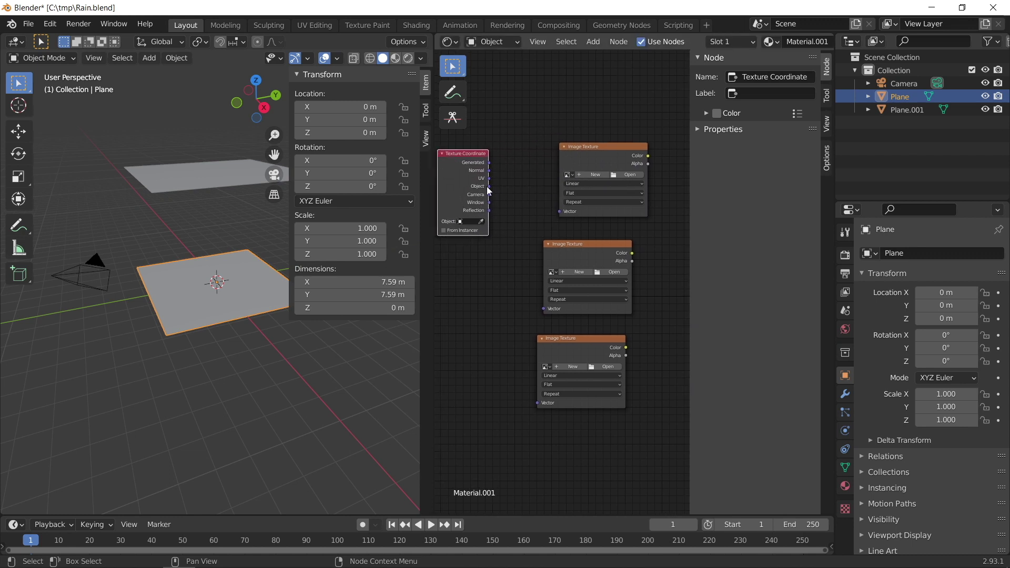
Connect the UV output of the Texture Coordinate node to the Vector input of all three Image Texture nodes
{"action": "left_click_drag", "start_coordinate": [489, 178], "coordinate": [561, 210]}
{"action": "left_click_drag", "start_coordinate": [490, 179], "coordinate": [547, 309]}
{"action": "left_click_drag", "start_coordinate": [493, 181], "coordinate": [518, 269]}
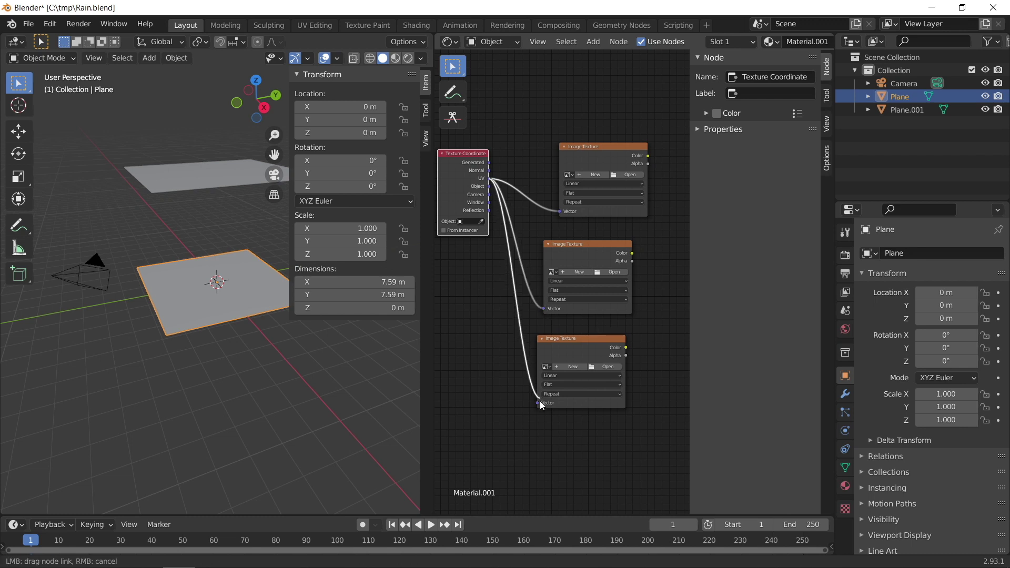
{"action": "left_click_drag", "start_coordinate": [540, 403], "coordinate": [539, 403]}
Load large_grey_tiles_diff_2k.jpg into the first Image Texture node and connect its Color to Base Color
{"action": "scroll", "coordinate": [547, 273], "scroll_direction": "right", "scroll_amount": 3, "text": "ctrl"}
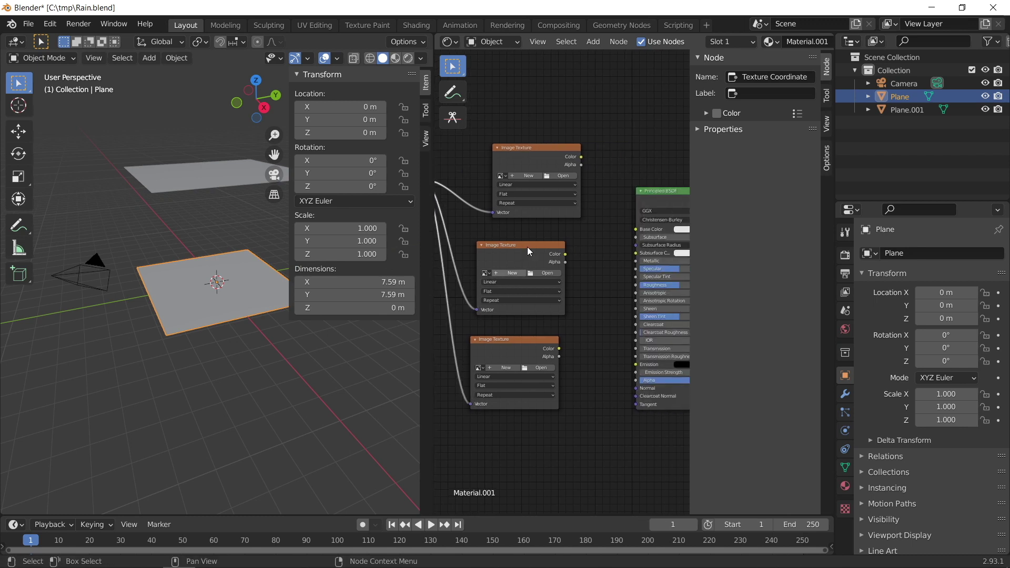
{"action": "left_click", "coordinate": [567, 175]}
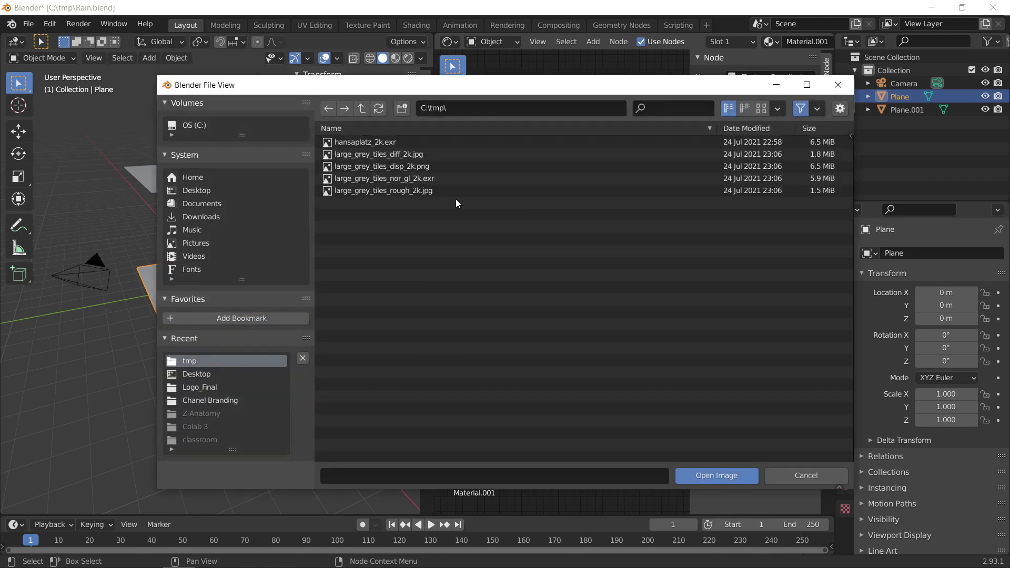
{"action": "left_click", "coordinate": [421, 156]}
{"action": "double_click", "coordinate": [421, 155]}
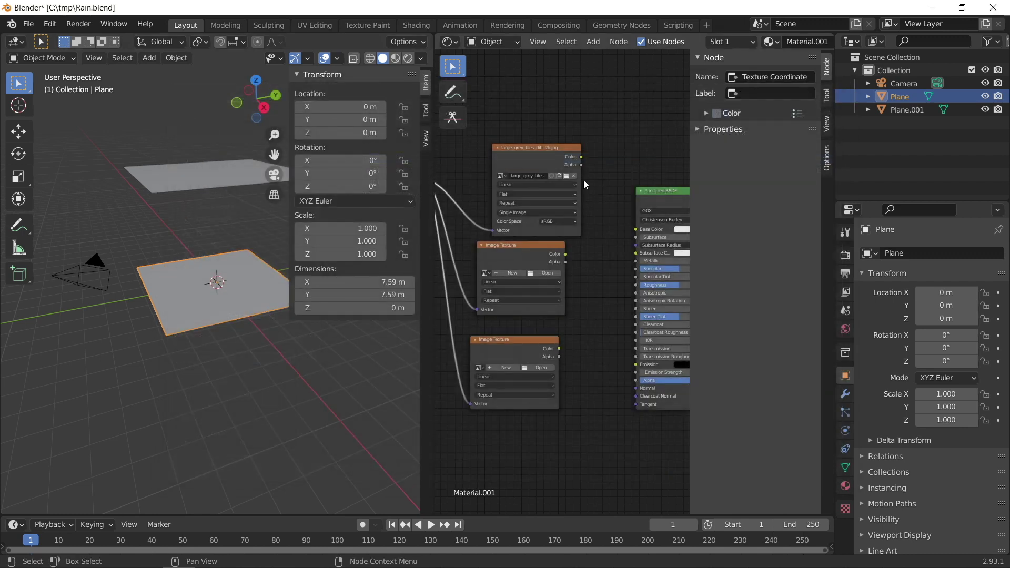
{"action": "left_click_drag", "start_coordinate": [580, 156], "coordinate": [633, 228]}
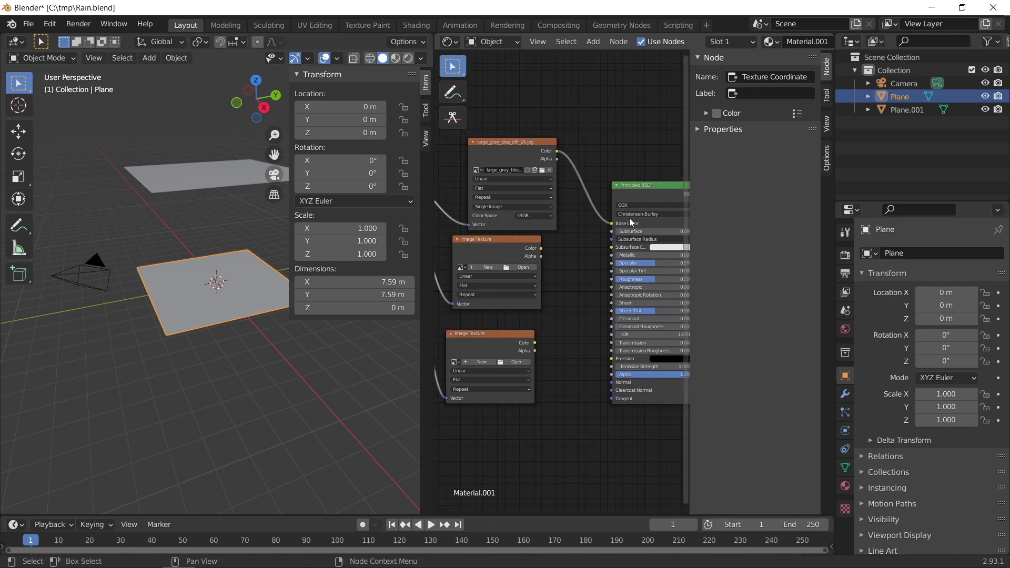
Load large_grey_tiles_rough_2k.jpg into the second Image Texture node and connect its Color to Roughness
{"action": "middle_click_drag", "start_coordinate": [653, 223], "coordinate": [629, 218]}
{"action": "scroll", "coordinate": [555, 258], "scroll_direction": "up", "scroll_amount": 2}
{"action": "middle_click_drag", "start_coordinate": [498, 288], "coordinate": [546, 275]}
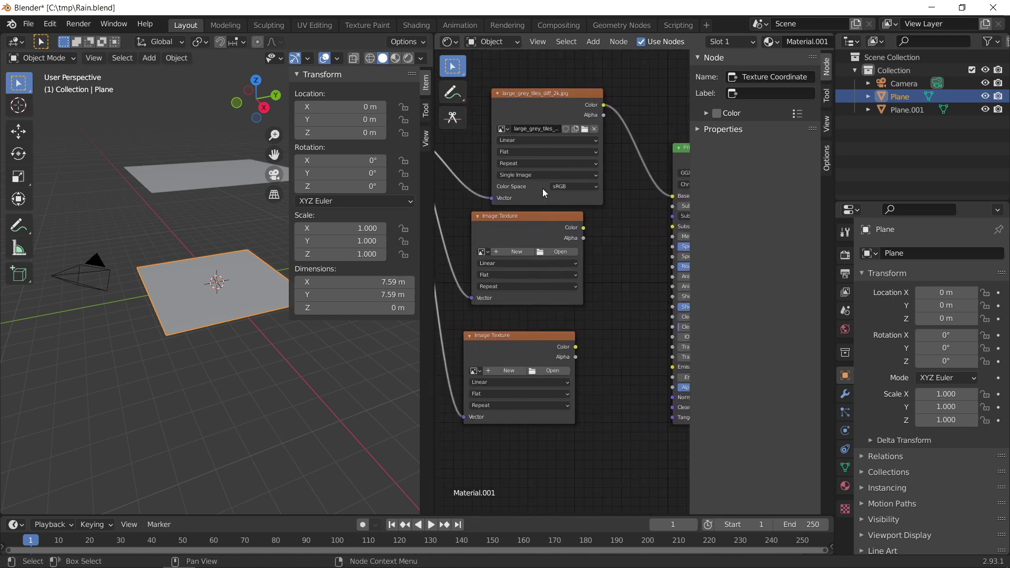
{"action": "left_click", "coordinate": [559, 252]}
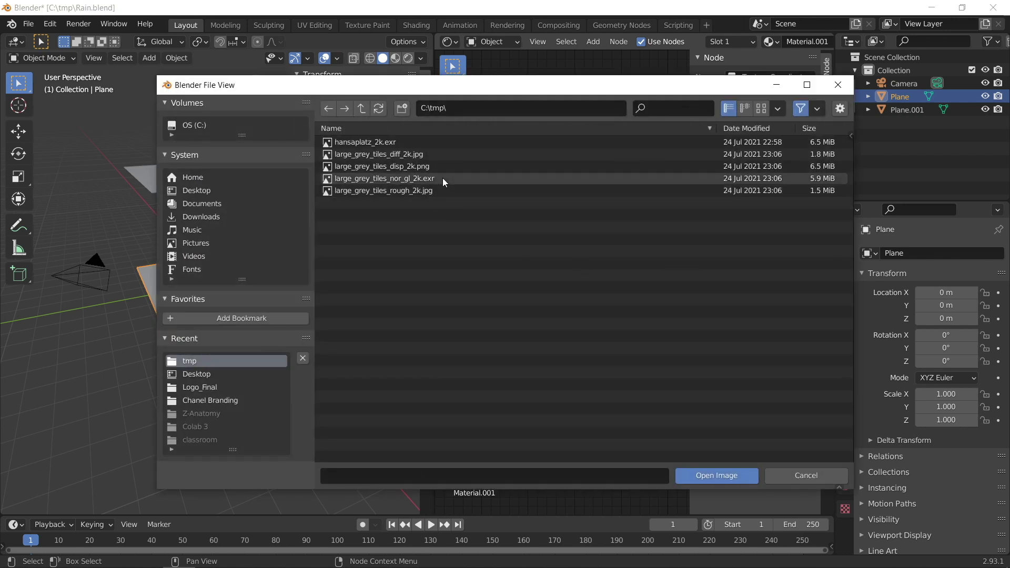
{"action": "double_click", "coordinate": [440, 191]}
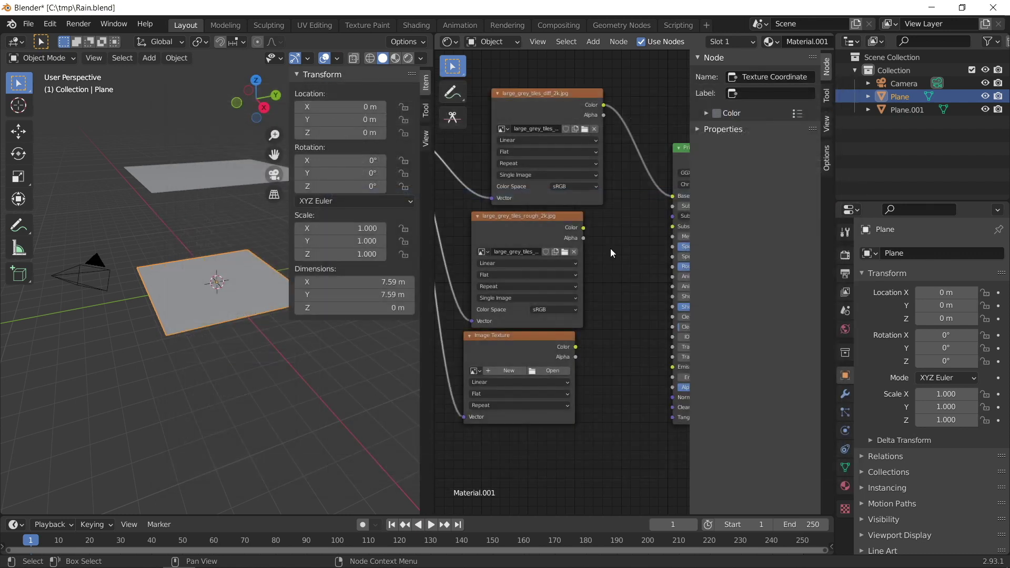
{"action": "middle_click_drag", "start_coordinate": [581, 233], "coordinate": [509, 230]}
{"action": "left_click_drag", "start_coordinate": [508, 230], "coordinate": [596, 268]}
Load large_grey_tiles_nor_gl_2k.exr into the third Image Texture node
{"action": "middle_click_drag", "start_coordinate": [572, 292], "coordinate": [632, 251]}
{"action": "left_click", "coordinate": [560, 299]}
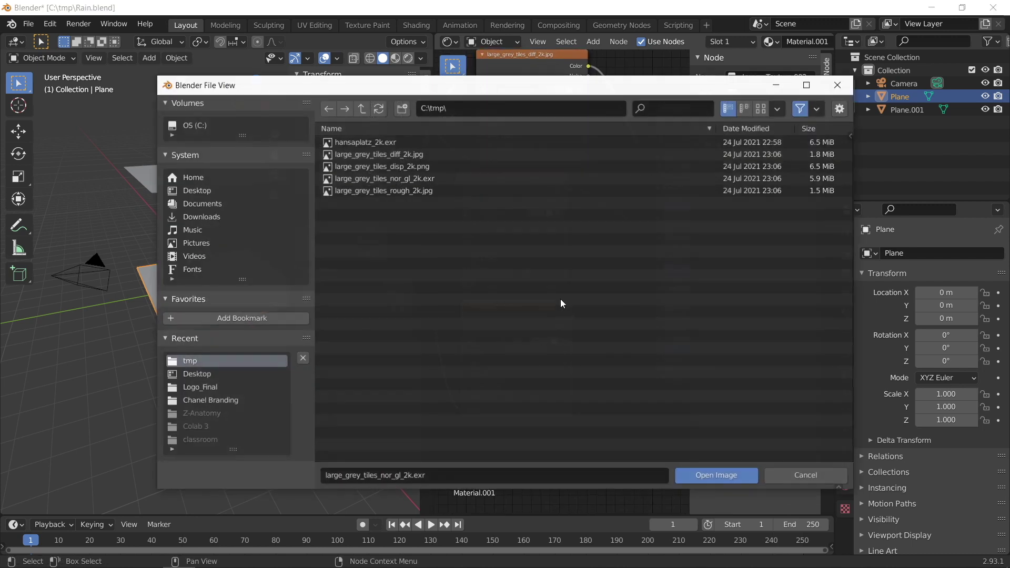
{"action": "double_click", "coordinate": [430, 180]}
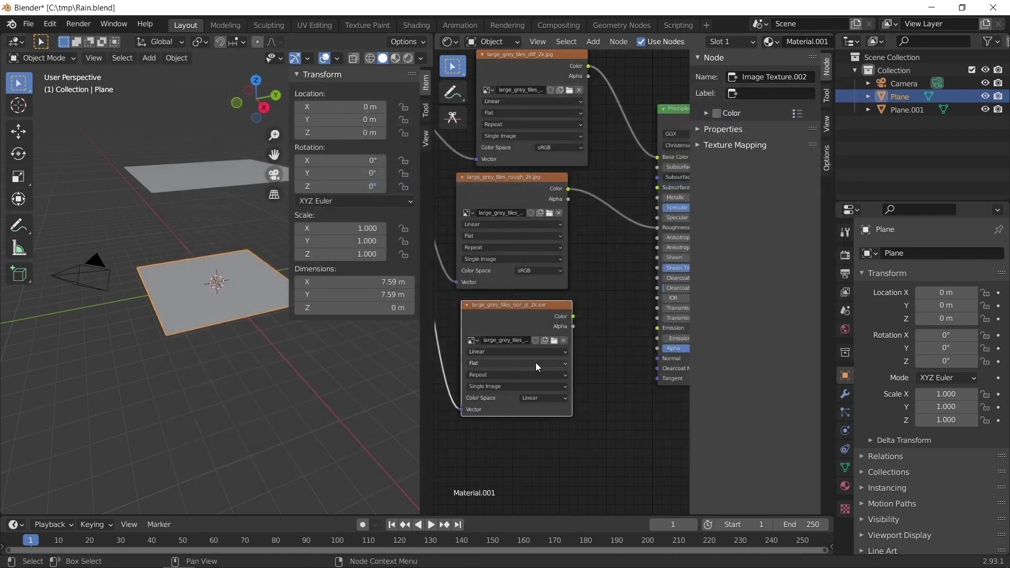
Set the color space of the roughness and normal image textures to Non-Color
{"action": "left_click", "coordinate": [532, 268]}
{"action": "left_click", "coordinate": [532, 268]}
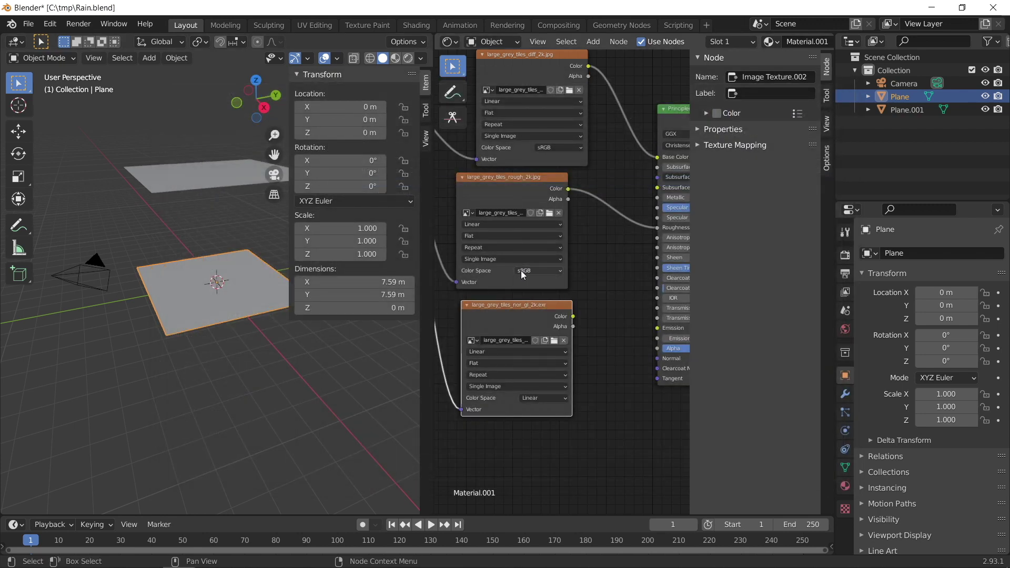
{"action": "left_click", "coordinate": [520, 270]}
{"action": "left_click", "coordinate": [548, 309]}
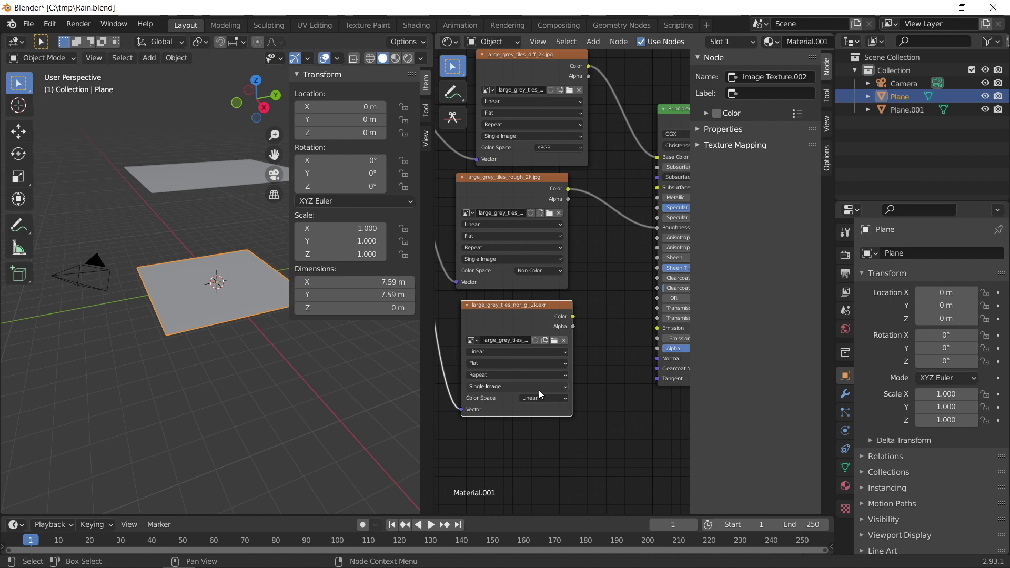
{"action": "left_click", "coordinate": [539, 397]}
{"action": "left_click", "coordinate": [546, 438]}
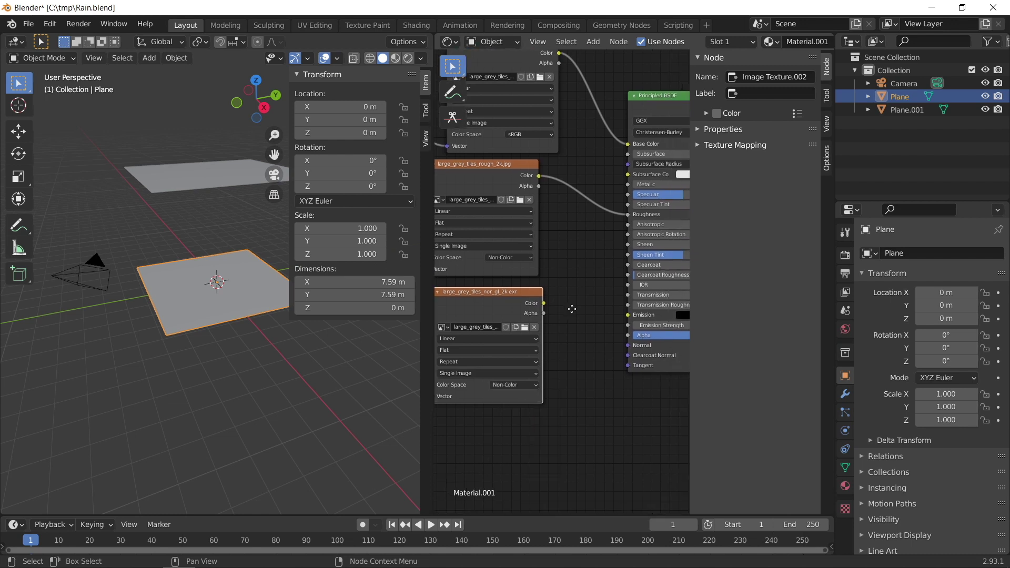
Add a Bump node between the normal image texture and the Principled BSDF
{"action": "left_click", "coordinate": [603, 257]}
{"action": "key", "text": "shift+a"}
{"action": "left_click", "coordinate": [602, 257]}
{"action": "type", "text": "bum"}
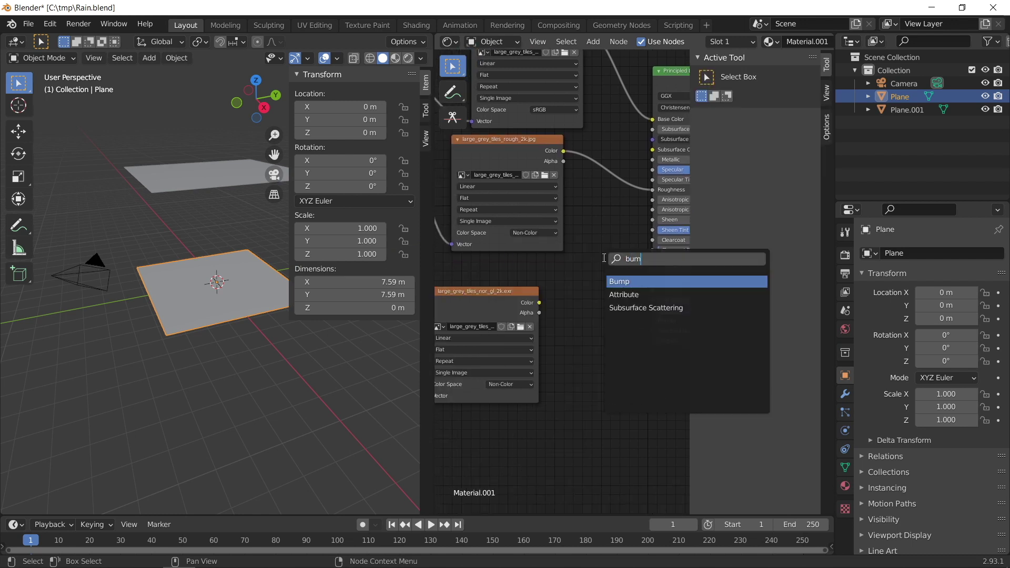
{"action": "key", "text": "Return"}
{"action": "left_click", "coordinate": [568, 295]}
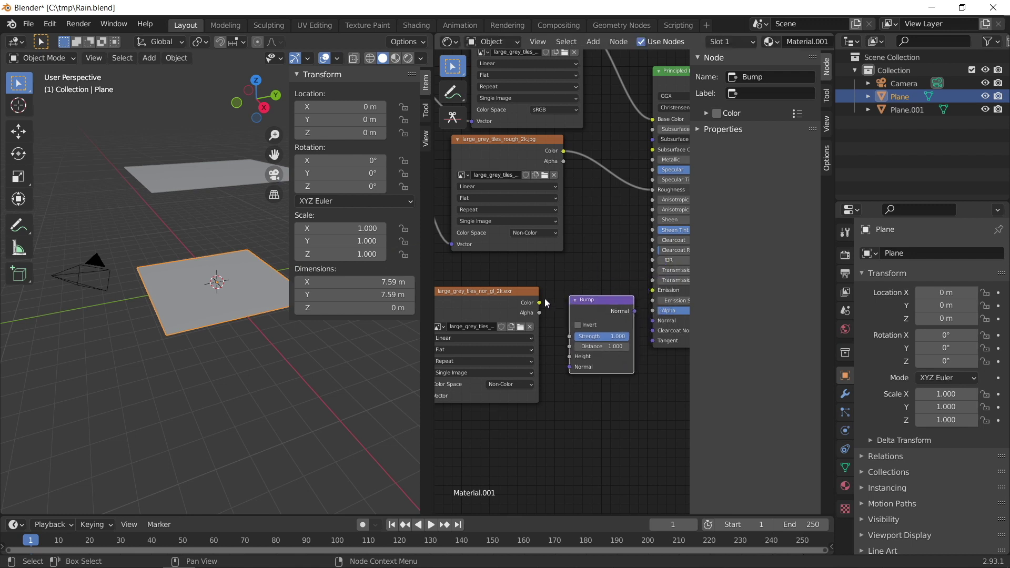
Connect the large_grey_tiles_nor_gl_2k.exr Color to the Bump node's Height, and the Bump Normal output to the Principled BSDF's Normal
{"action": "left_click_drag", "start_coordinate": [540, 304], "coordinate": [549, 303]}
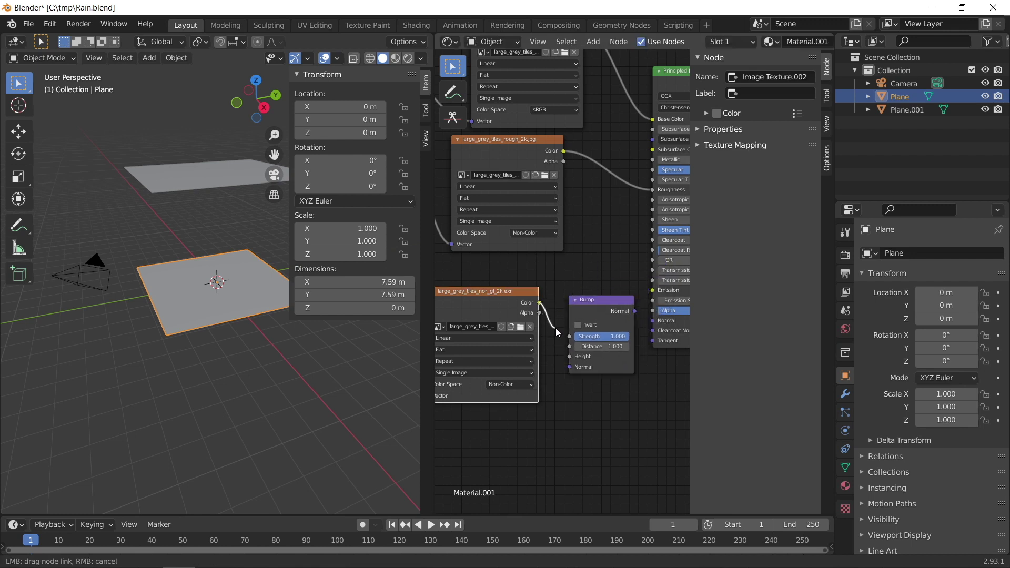
{"action": "left_click_drag", "start_coordinate": [558, 371], "coordinate": [568, 356]}
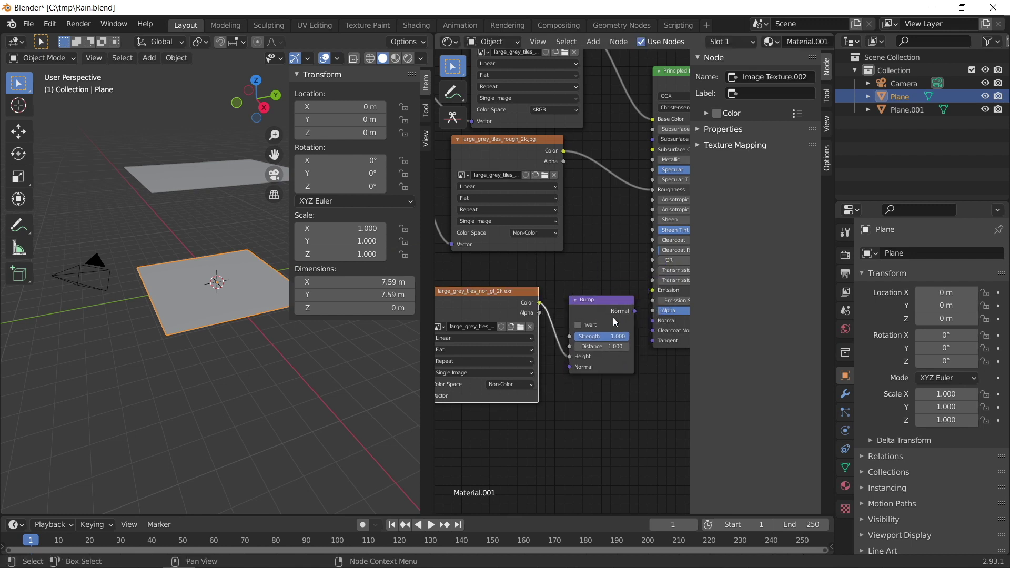
{"action": "mouse_move", "coordinate": [635, 311]}
{"action": "left_mouse_down"}
{"action": "mouse_move", "coordinate": [645, 333]}
{"action": "mouse_move", "coordinate": [653, 321]}
{"action": "left_mouse_up"}
{"action": "middle_click_drag", "start_coordinate": [642, 310], "coordinate": [572, 279]}
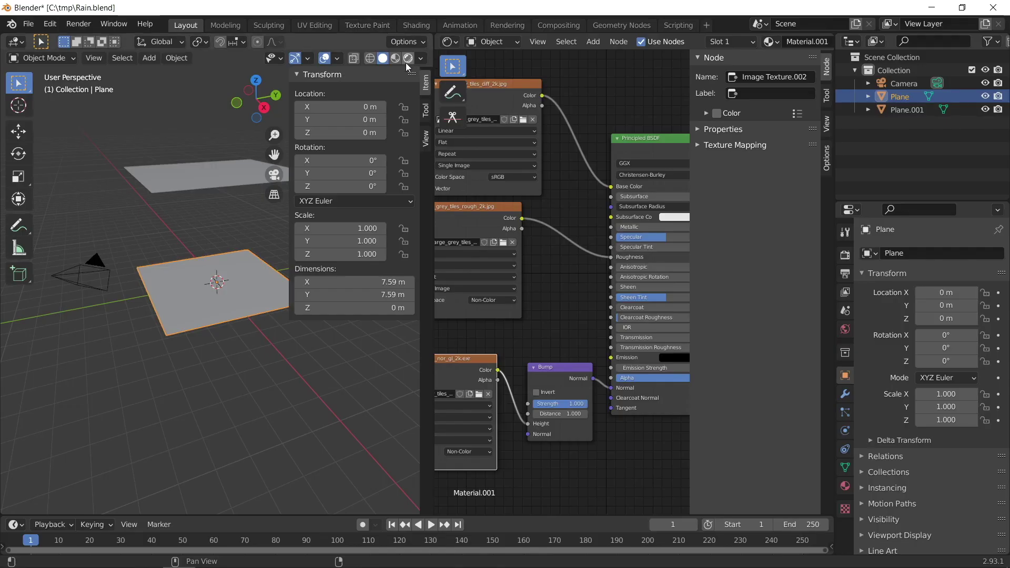
Switch the 3D viewport to Rendered shading and check the tile texture on the ground plane
{"action": "left_click", "coordinate": [407, 58]}
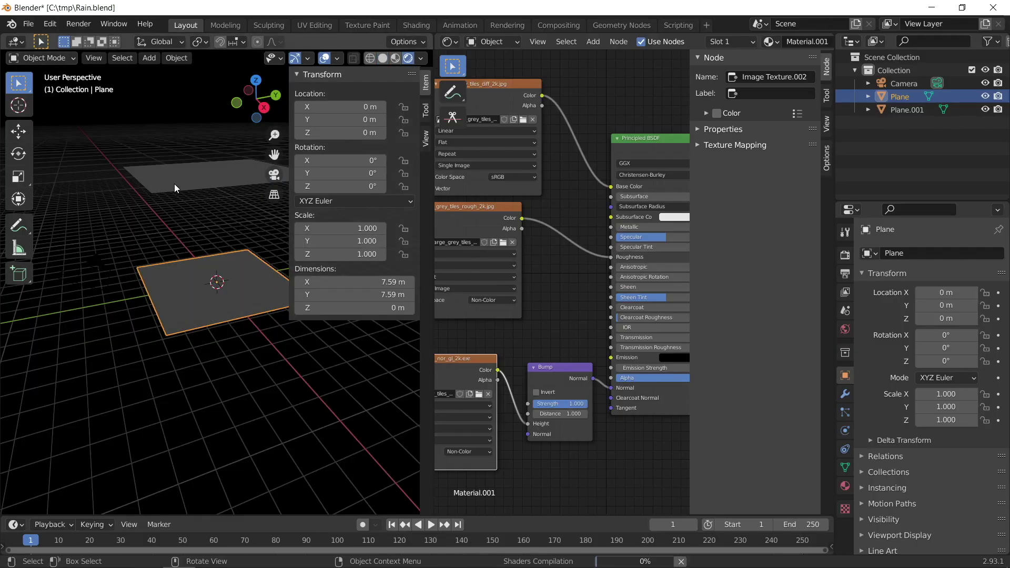
{"action": "scroll", "coordinate": [175, 184], "scroll_direction": "up", "scroll_amount": 4}
{"action": "middle_click_drag", "start_coordinate": [201, 232], "coordinate": [211, 295]}
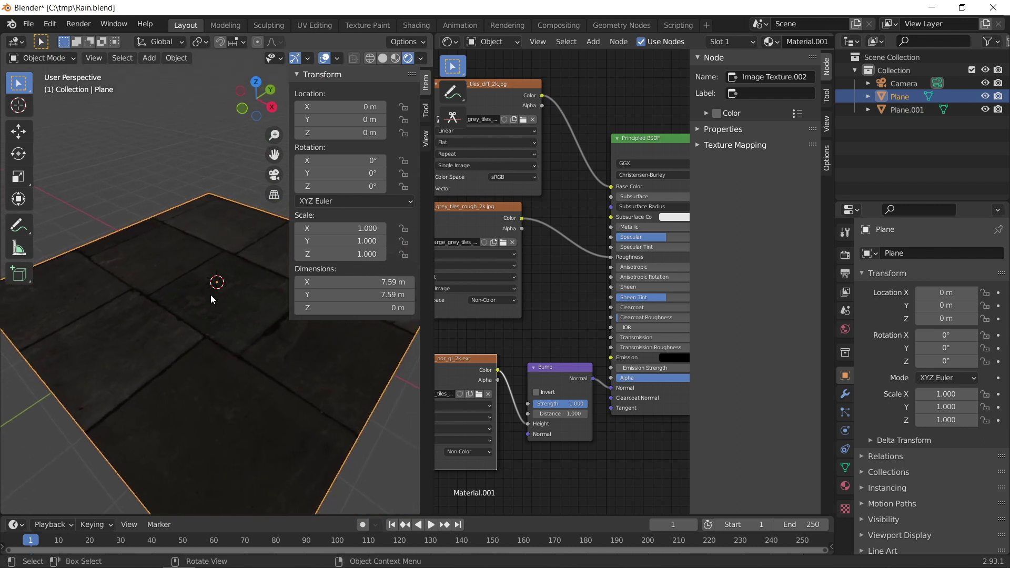
{"action": "scroll", "coordinate": [237, 314], "scroll_direction": "down", "scroll_amount": 3}
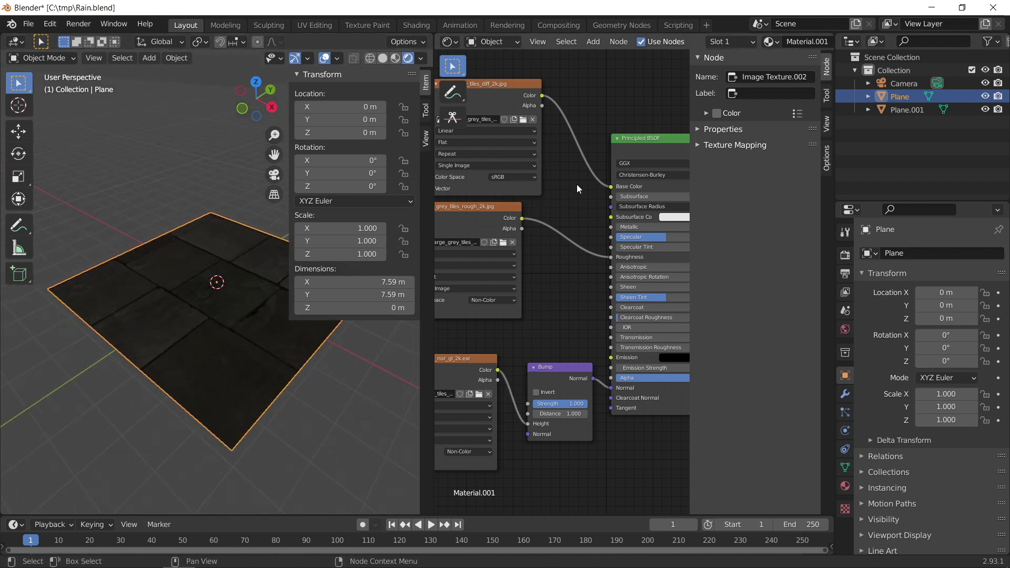
Set the world background color to an Environment Texture that uses hansaplatz_2k.exr
{"action": "left_click", "coordinate": [845, 330]}
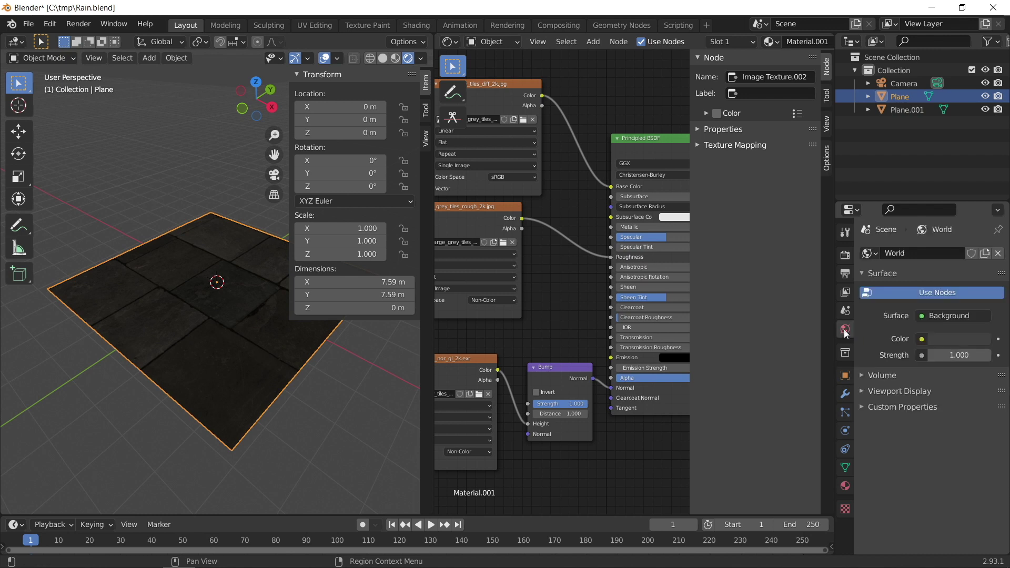
{"action": "left_click", "coordinate": [921, 339]}
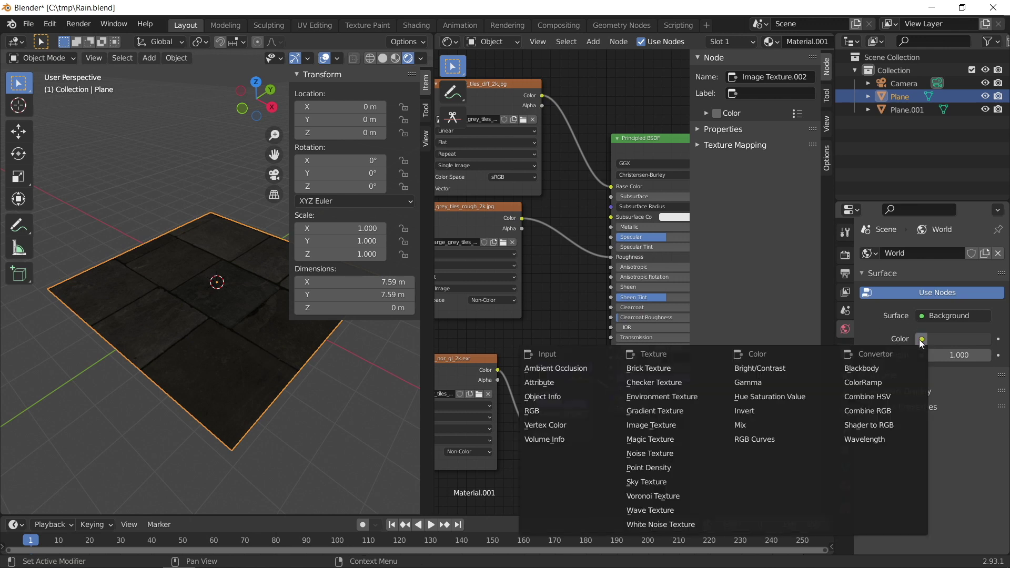
{"action": "left_click", "coordinate": [694, 398]}
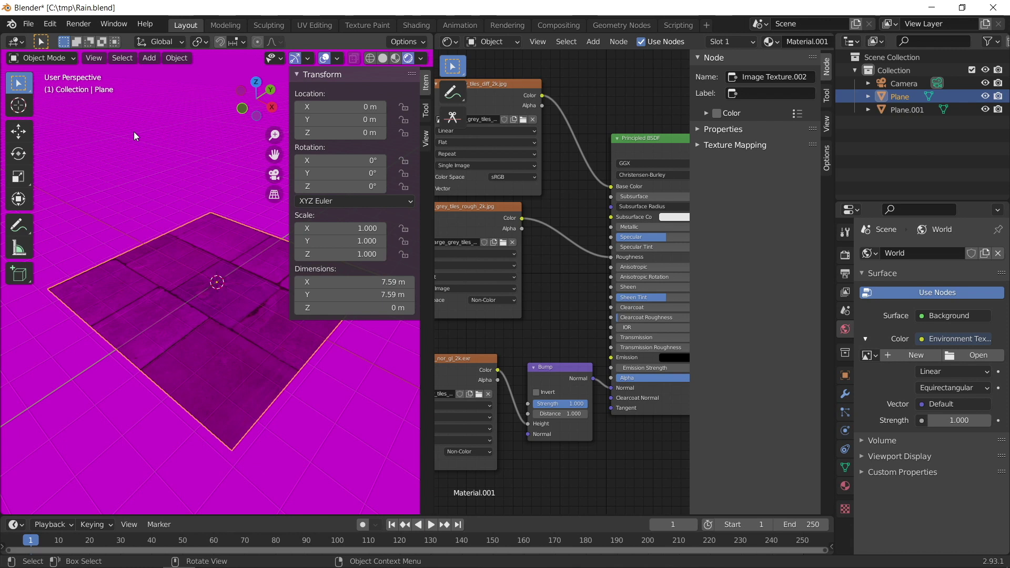
{"action": "left_click", "coordinate": [976, 359]}
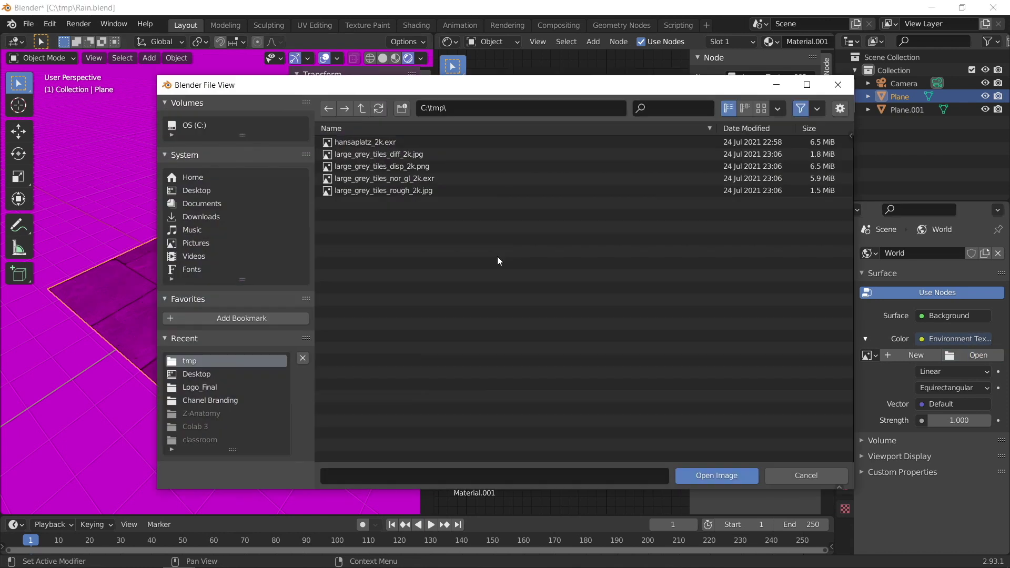
{"action": "double_click", "coordinate": [377, 143]}
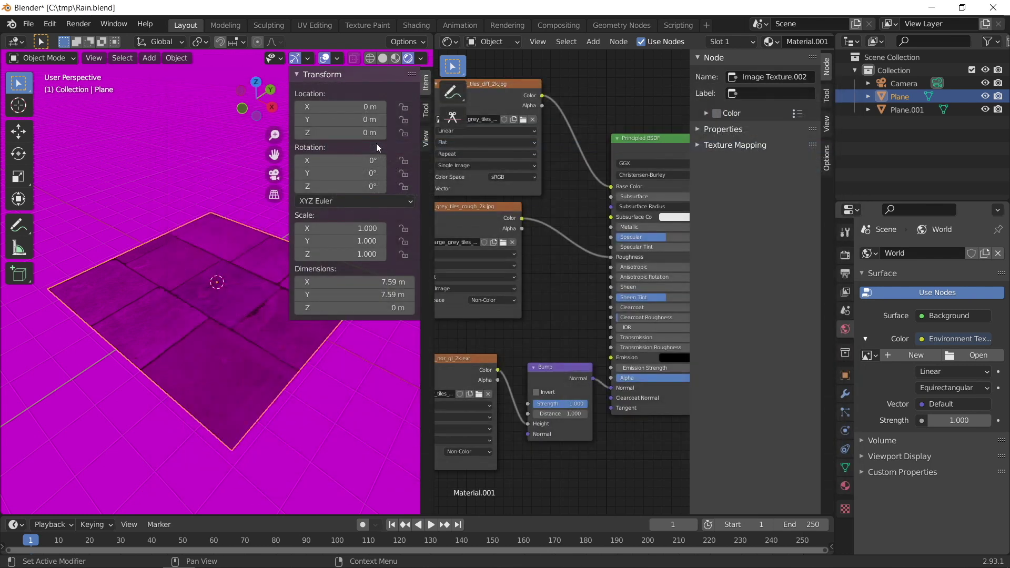
{"action": "middle_click_drag", "start_coordinate": [203, 202], "coordinate": [190, 184]}
Enable the Transparent film option in the render settings to hide the environment image behind the scene
{"action": "left_click", "coordinate": [844, 254]}
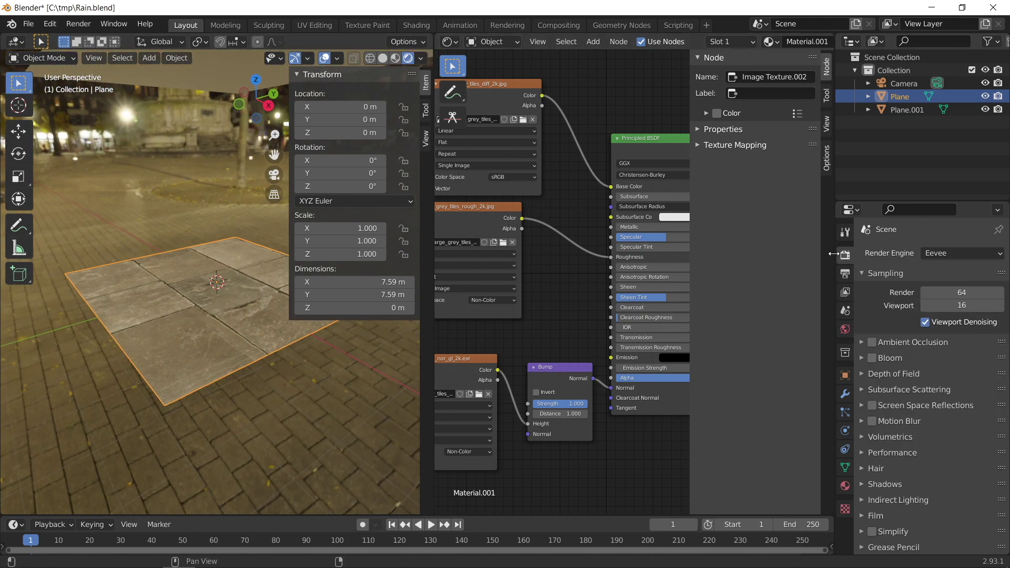
{"action": "scroll", "coordinate": [939, 384], "scroll_direction": "down", "scroll_amount": 2}
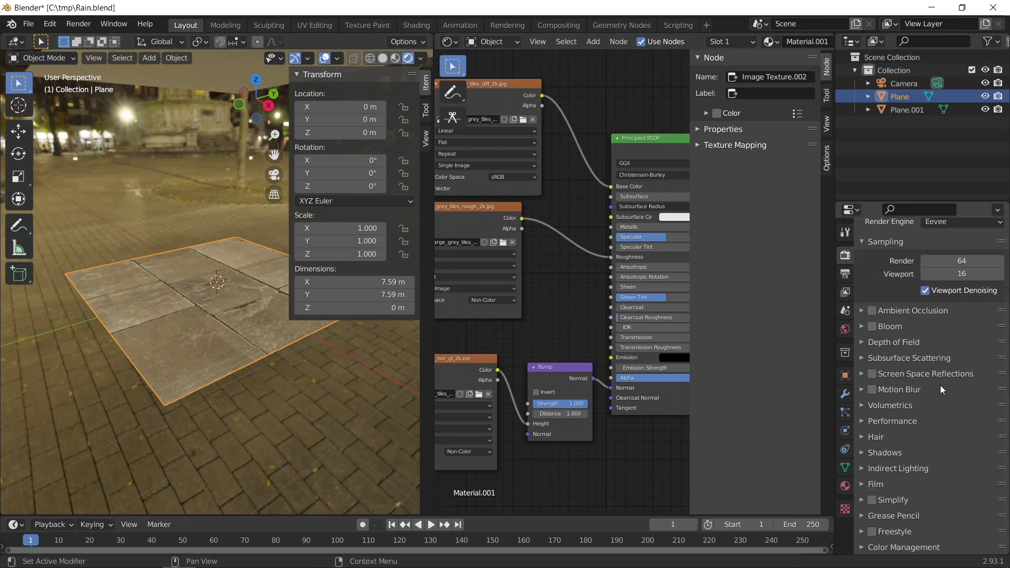
{"action": "left_click", "coordinate": [877, 483]}
{"action": "scroll", "coordinate": [917, 466], "scroll_direction": "down", "scroll_amount": 3}
{"action": "left_click", "coordinate": [919, 464]}
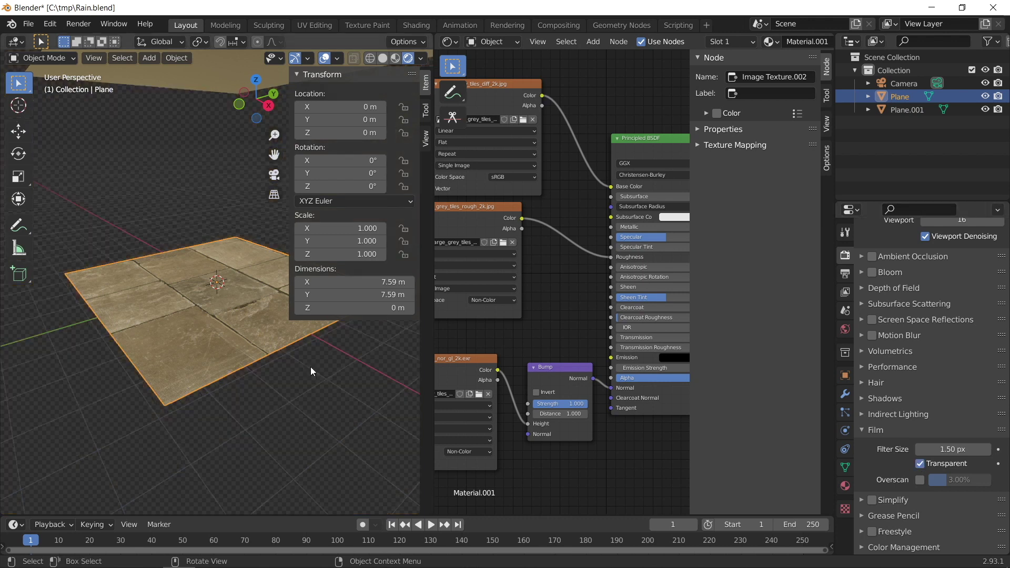
{"action": "middle_click_drag", "start_coordinate": [203, 251], "coordinate": [268, 277]}
Join the shader editor area into the 3D viewport so that the viewport fills the space
{"action": "right_click", "coordinate": [432, 80]}
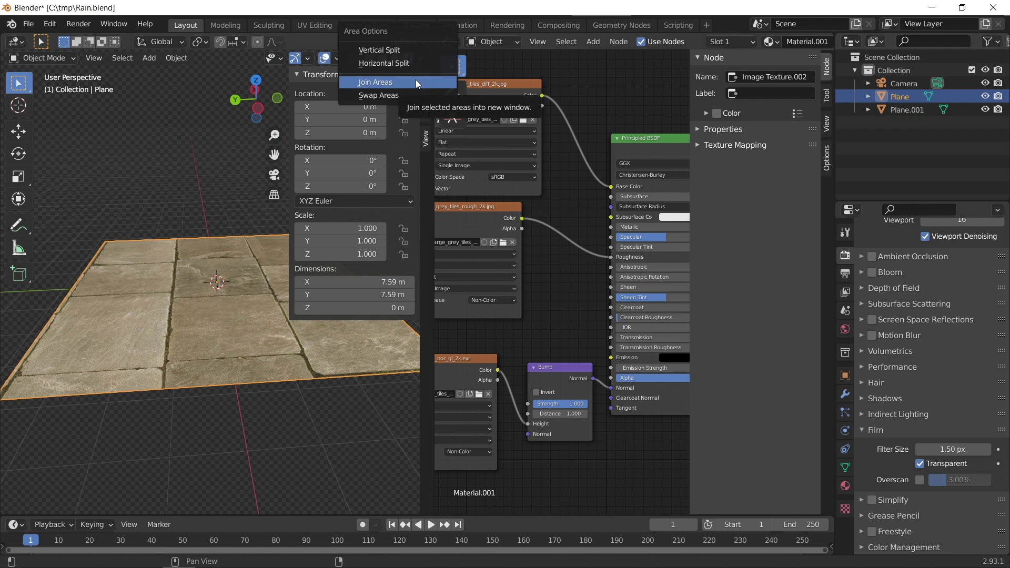
{"action": "left_click", "coordinate": [415, 80]}
{"action": "left_click", "coordinate": [505, 216]}
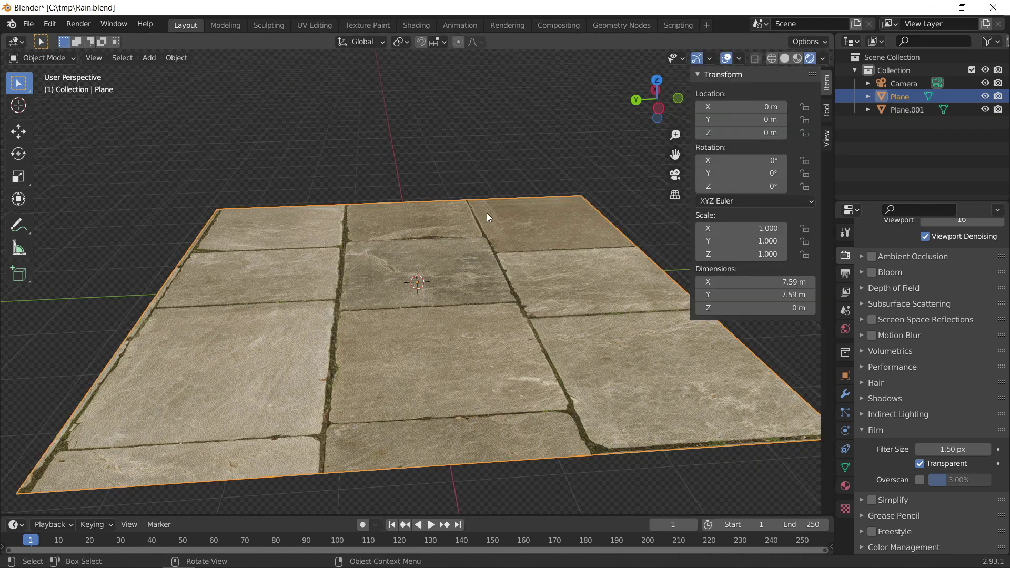
Select the upper plane and add a particle system to it
{"action": "scroll", "coordinate": [487, 213], "scroll_direction": "down", "scroll_amount": 6}
{"action": "left_click", "coordinate": [496, 197]}
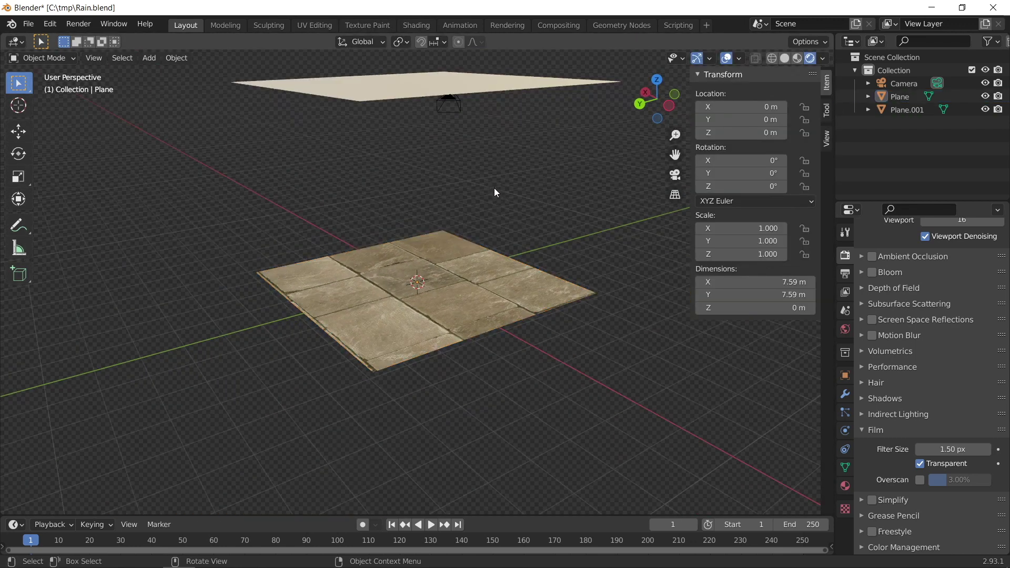
{"action": "middle_click_drag", "start_coordinate": [494, 191], "coordinate": [393, 138]}
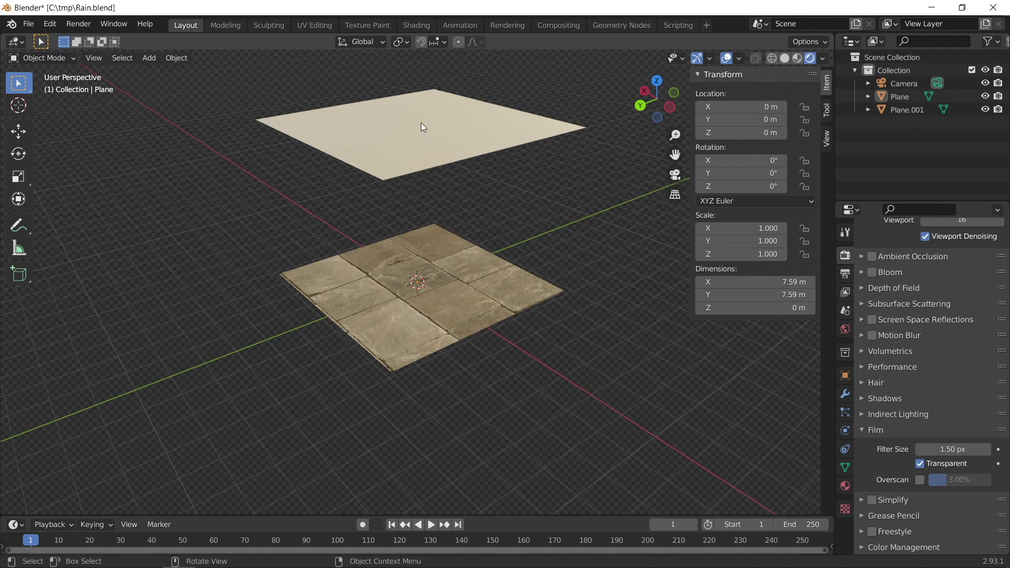
{"action": "left_click", "coordinate": [402, 107]}
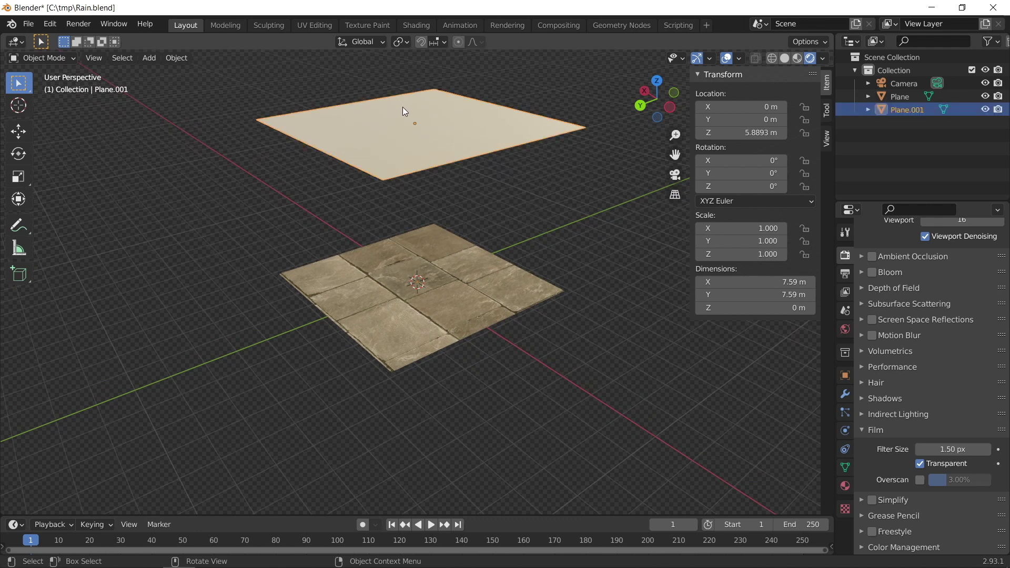
{"action": "left_click", "coordinate": [845, 413]}
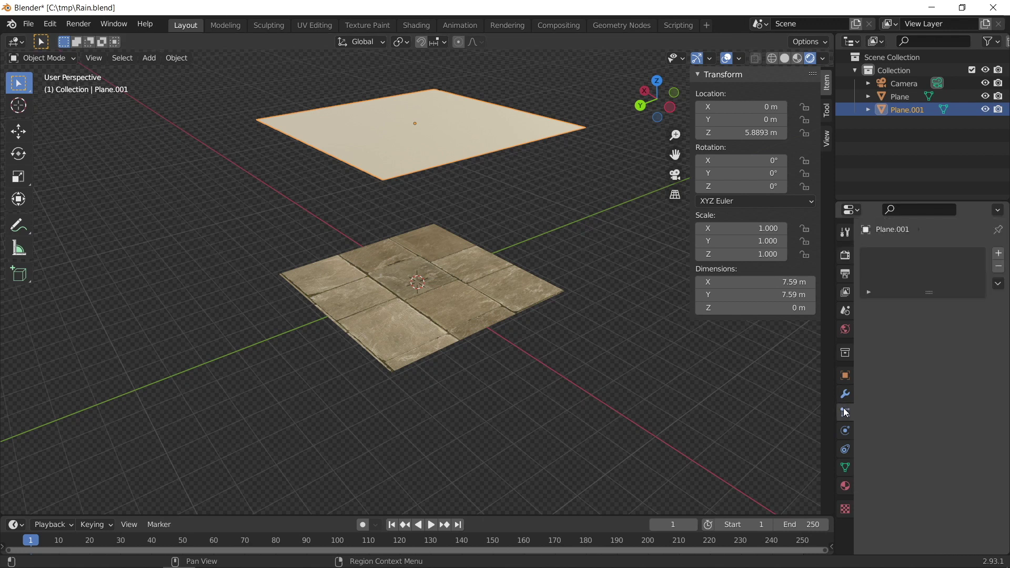
{"action": "left_click", "coordinate": [997, 253]}
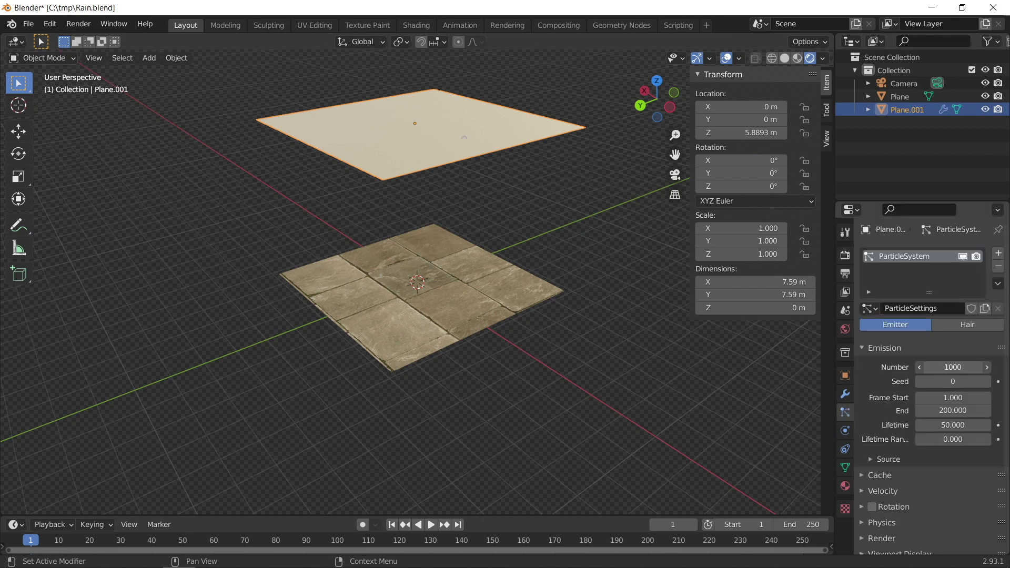
Set the particle emission number to 5000 and the particle lifetime to 40
{"action": "left_click", "coordinate": [953, 366]}
{"action": "type", "text": "50"}
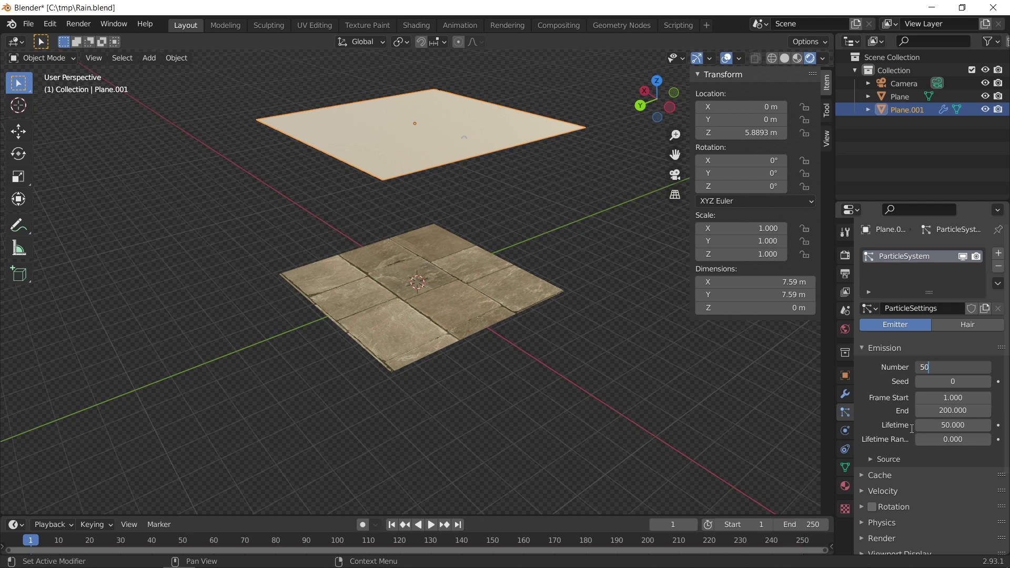
{"action": "key", "text": "Return"}
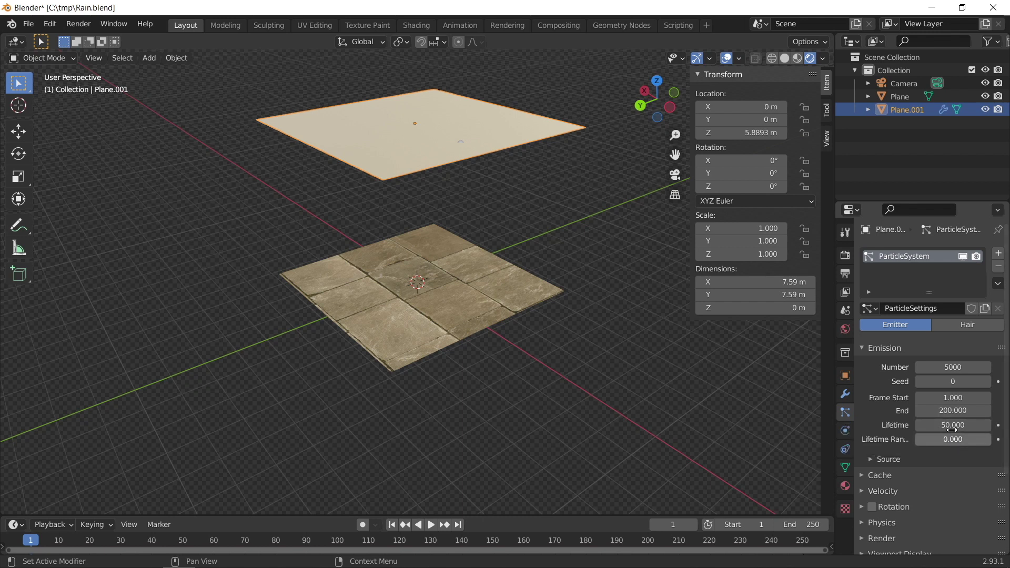
{"action": "left_click", "coordinate": [949, 425]}
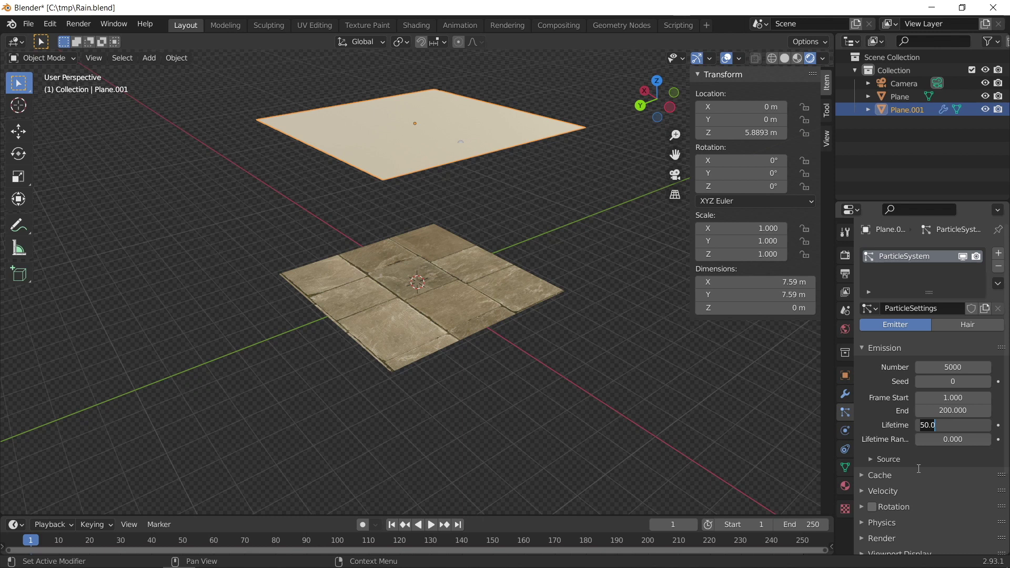
{"action": "type", "text": "40"}
{"action": "key", "text": "Return"}
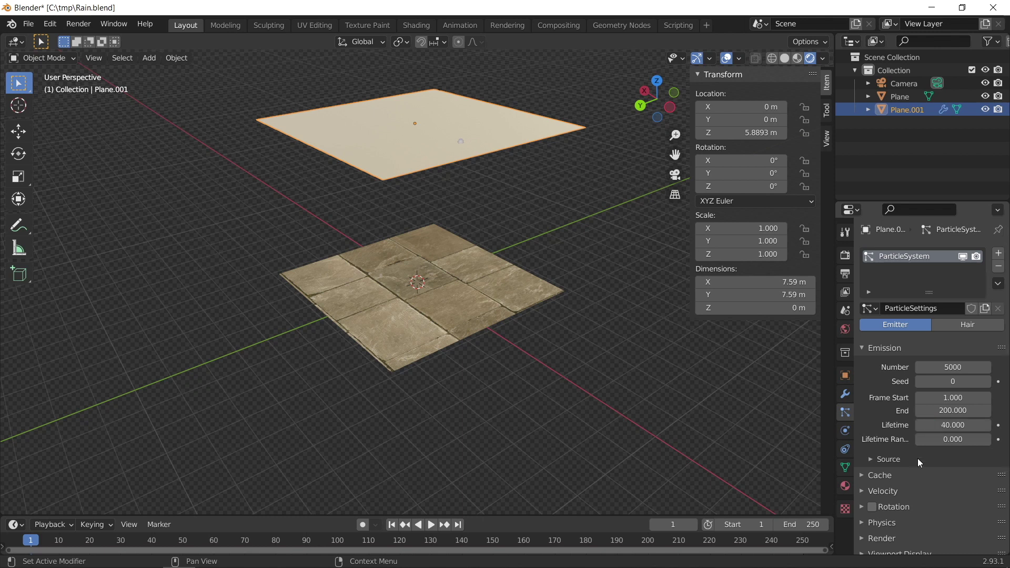
{"action": "scroll", "coordinate": [917, 458], "scroll_direction": "down", "scroll_amount": 2}
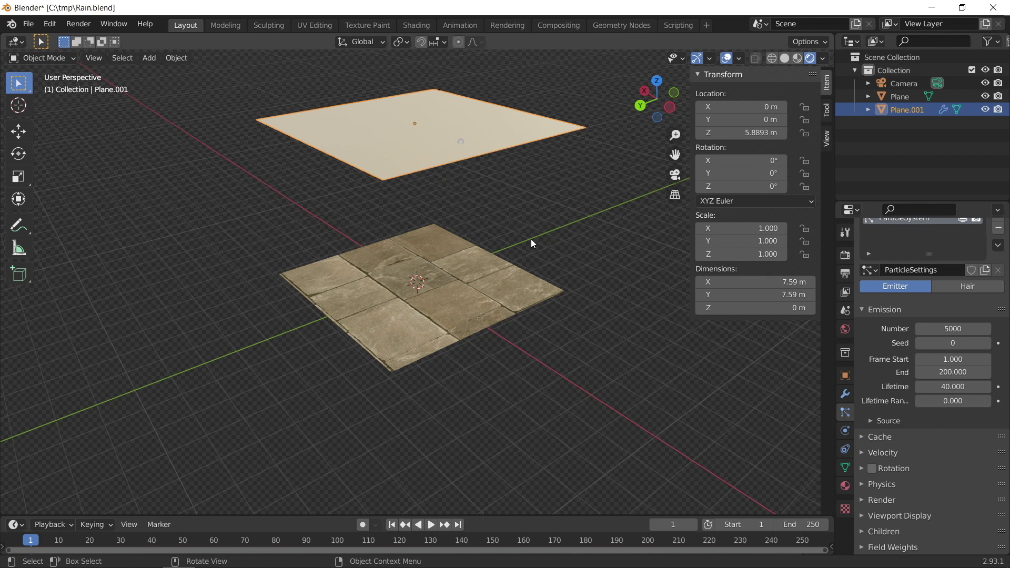
Add a UV sphere and move it clear of both planes, to about X -2.9, Y -10.6, Z 7 m
{"action": "key", "text": "shift+a"}
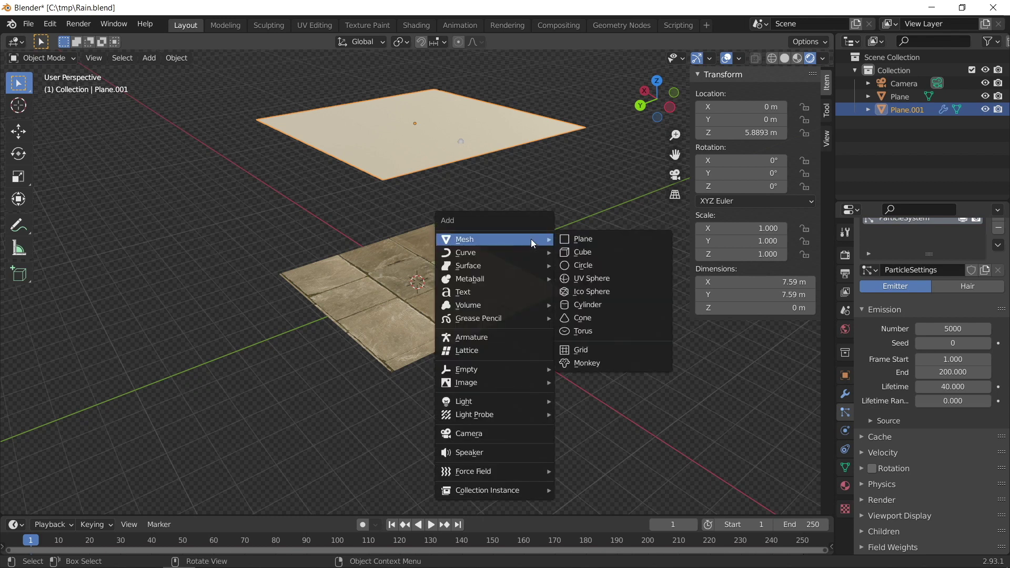
{"action": "left_click", "coordinate": [608, 278]}
{"action": "key", "text": "g"}
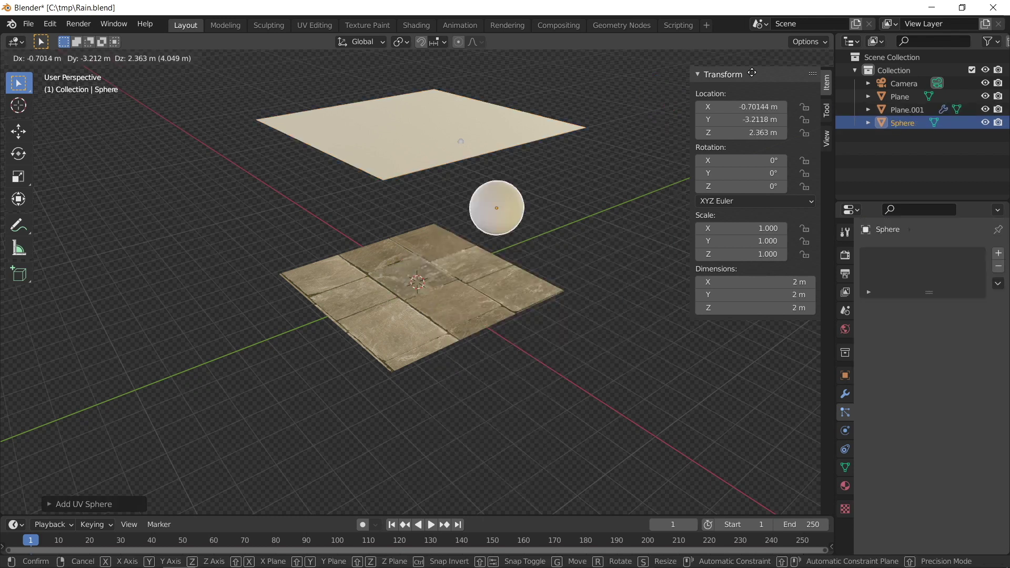
{"action": "left_click", "coordinate": [4, 441]}
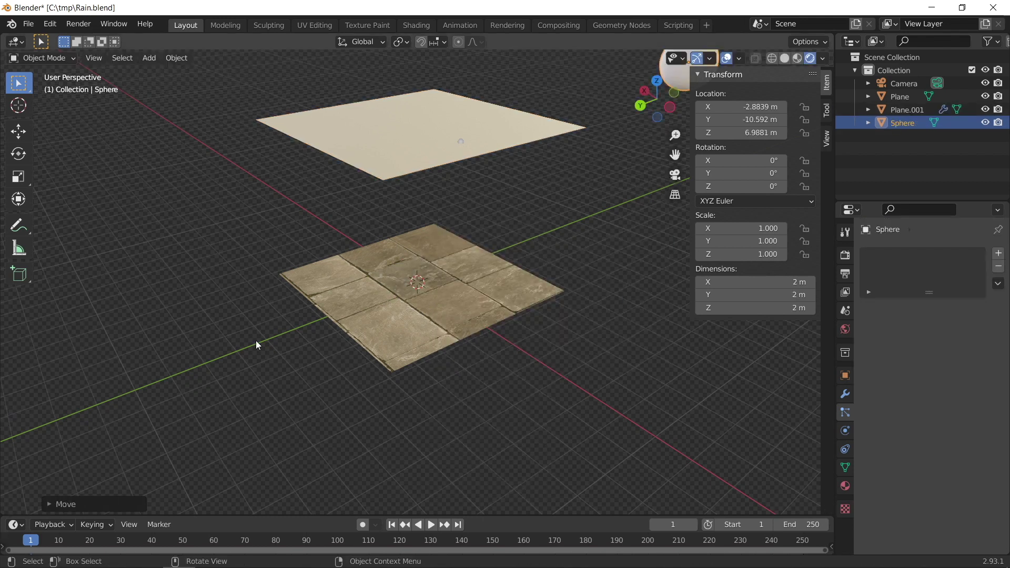
Create a new material for the sphere and set its surface shader to Glass BSDF
{"action": "left_click", "coordinate": [845, 486]}
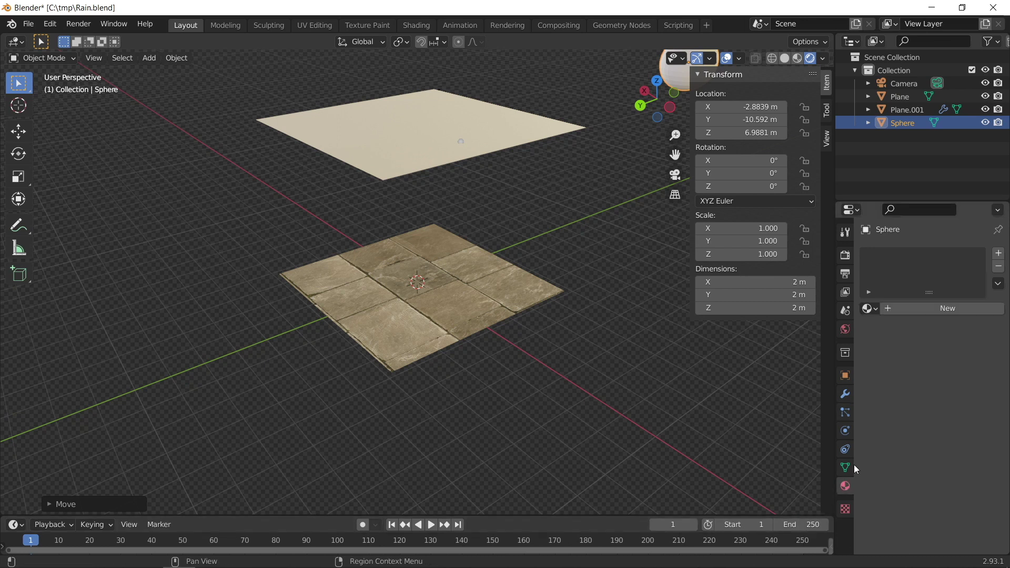
{"action": "left_click", "coordinate": [919, 311]}
{"action": "left_click", "coordinate": [947, 386]}
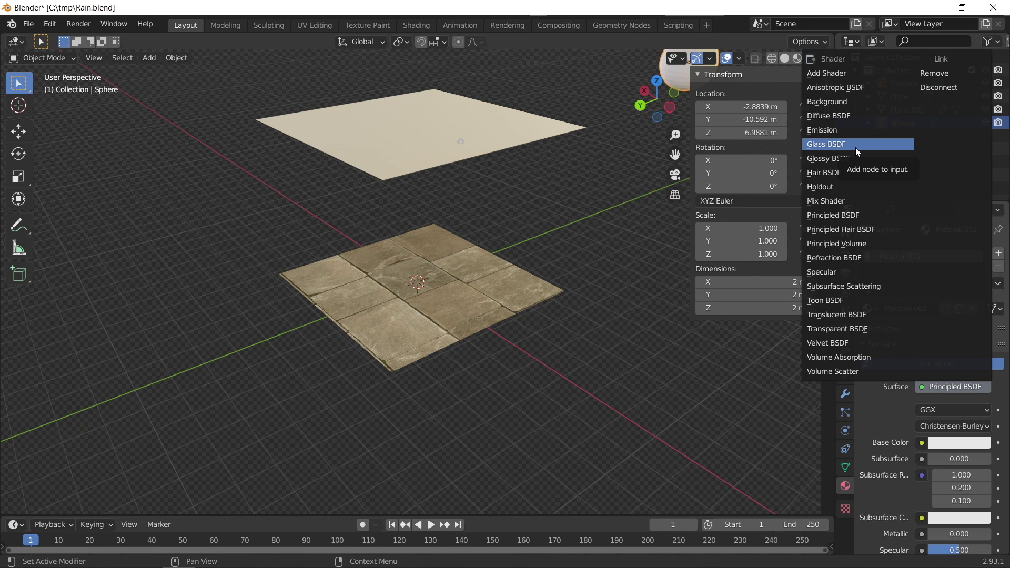
{"action": "left_click", "coordinate": [855, 148]}
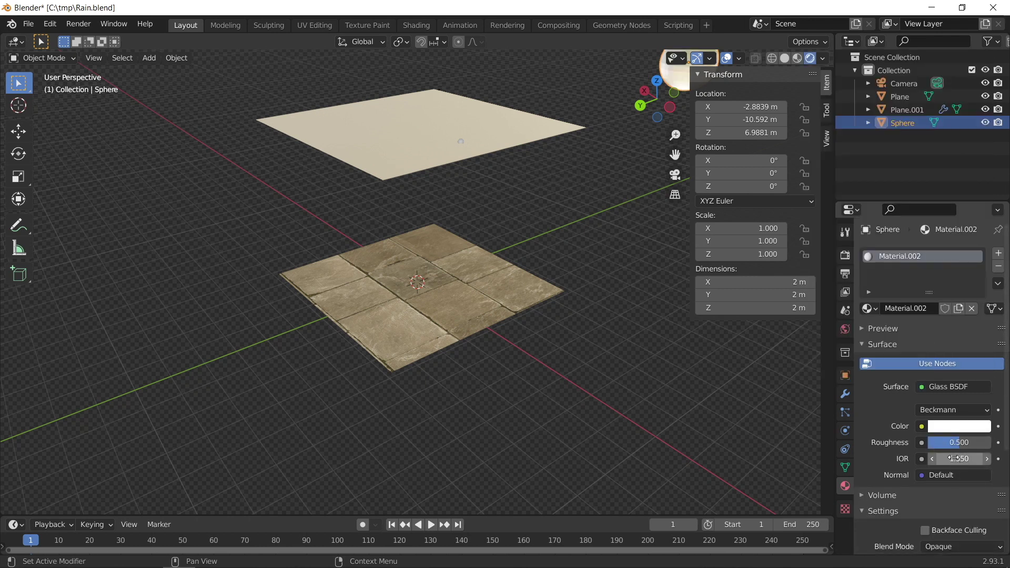
Set the sphere's glass shader to an IOR of 1.33 and a roughness of 0
{"action": "left_click", "coordinate": [958, 459]}
{"action": "type", "text": "1."}
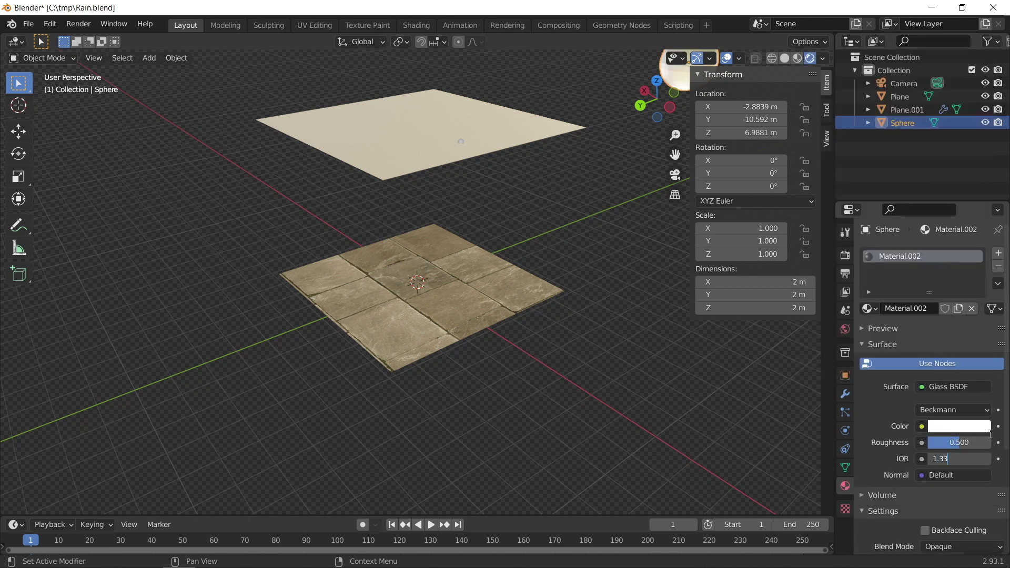
{"action": "type", "text": "33"}
{"action": "key", "text": "Return"}
{"action": "left_click_drag", "start_coordinate": [967, 442], "coordinate": [931, 442]}
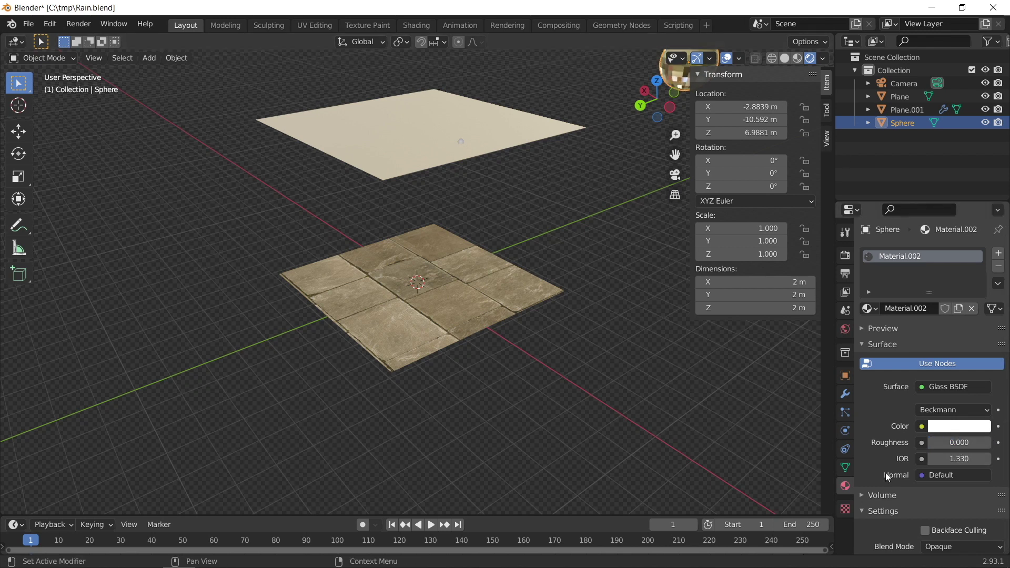
Set the blend mode of the sphere's glass material to Alpha Hashed
{"action": "scroll", "coordinate": [883, 468], "scroll_direction": "down", "scroll_amount": 6}
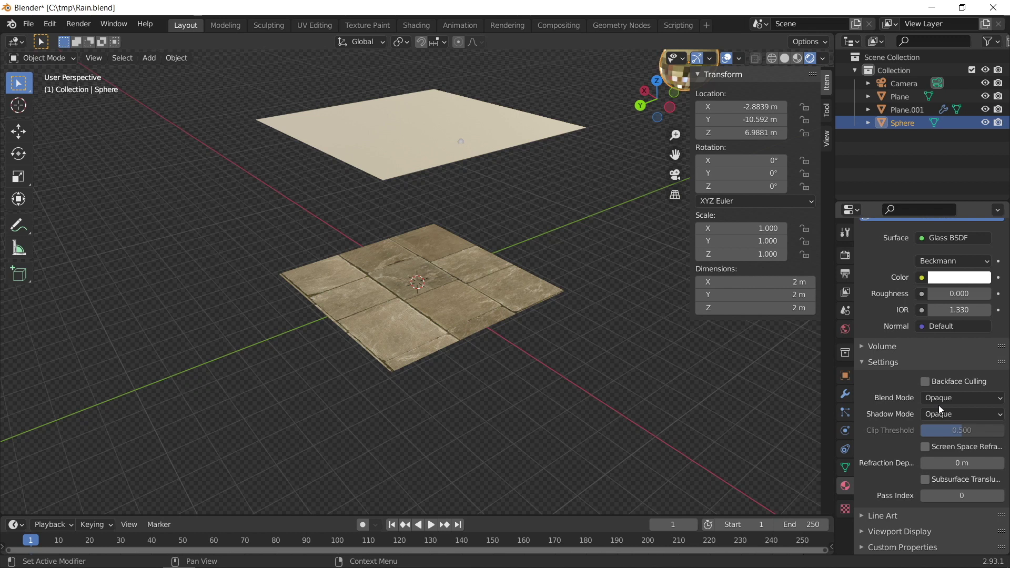
{"action": "left_click", "coordinate": [957, 399]}
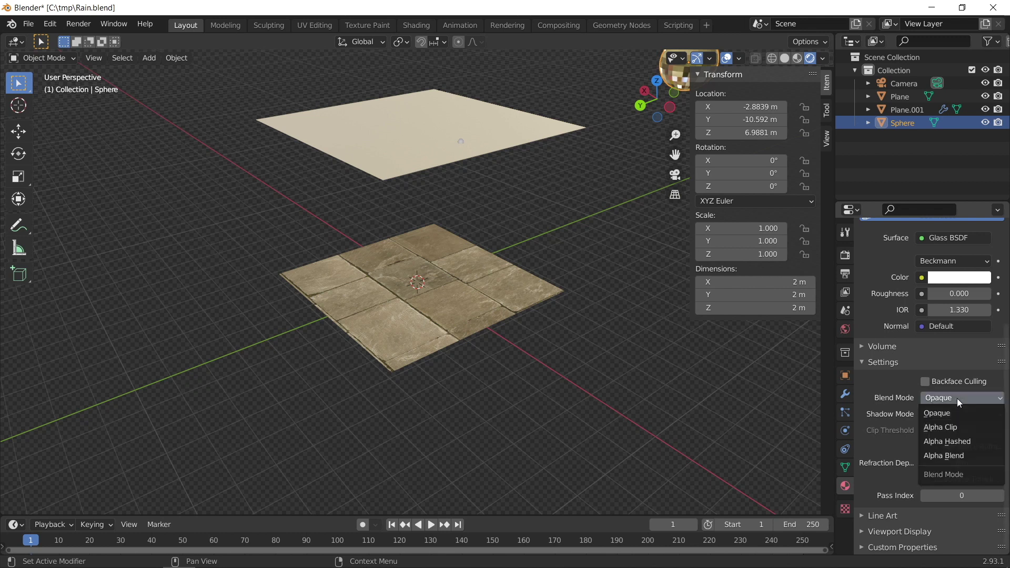
{"action": "left_click", "coordinate": [957, 443]}
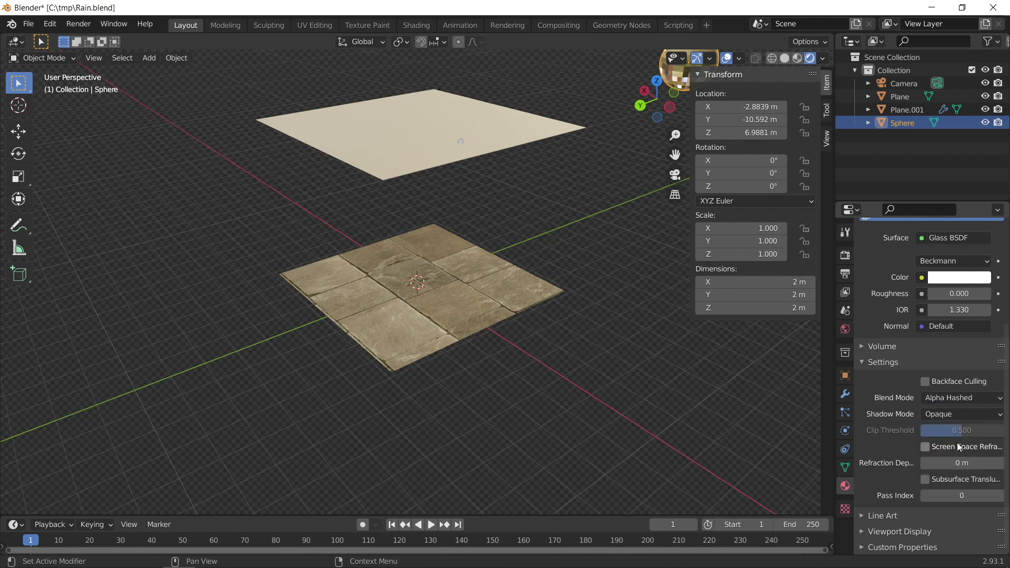
Enable Ambient Occlusion, Screen Space Reflections and Motion Blur in the Eevee render settings
{"action": "left_click", "coordinate": [845, 256]}
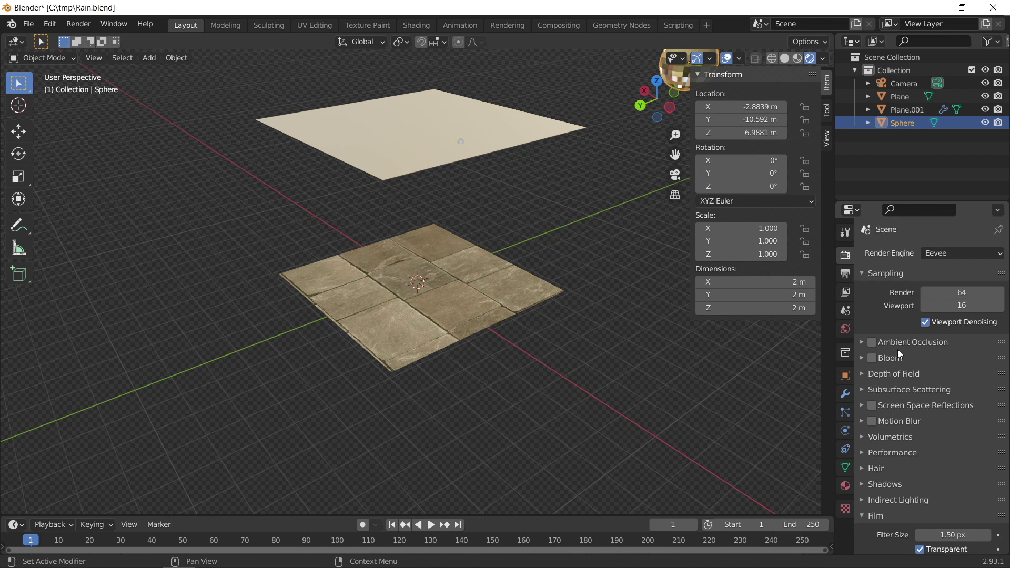
{"action": "left_click", "coordinate": [872, 343]}
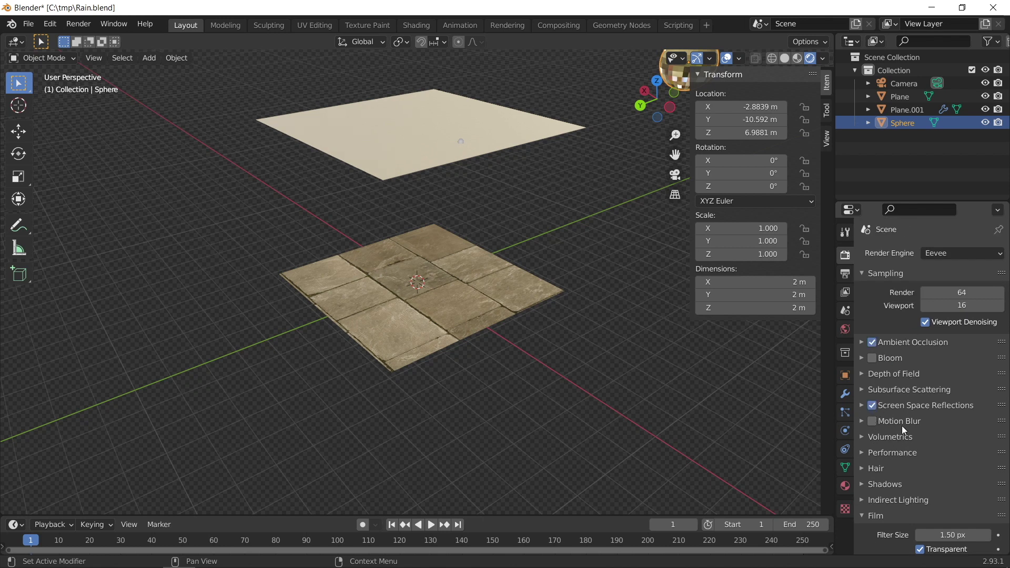
{"action": "left_click", "coordinate": [861, 373]}
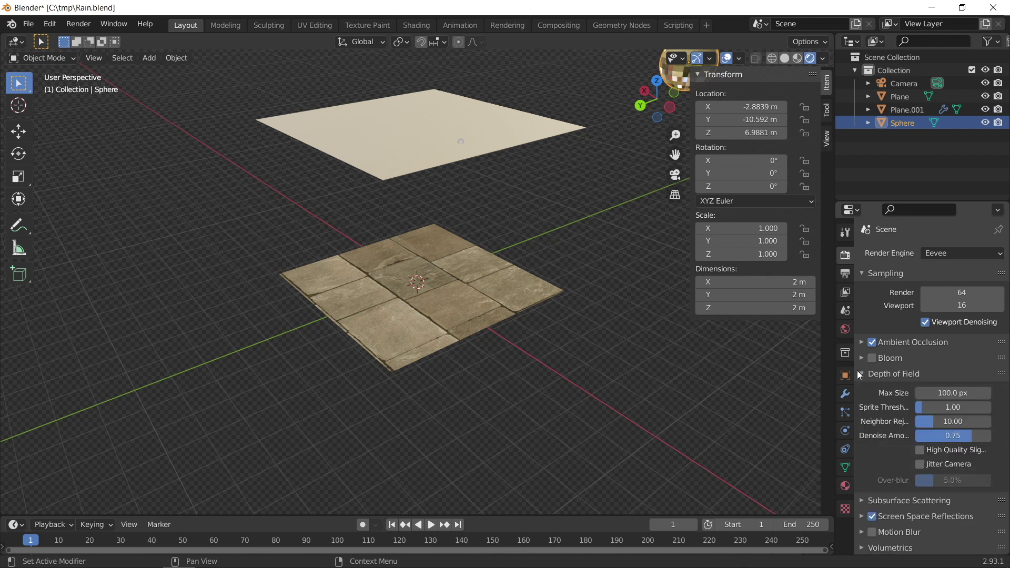
{"action": "left_click", "coordinate": [859, 372]}
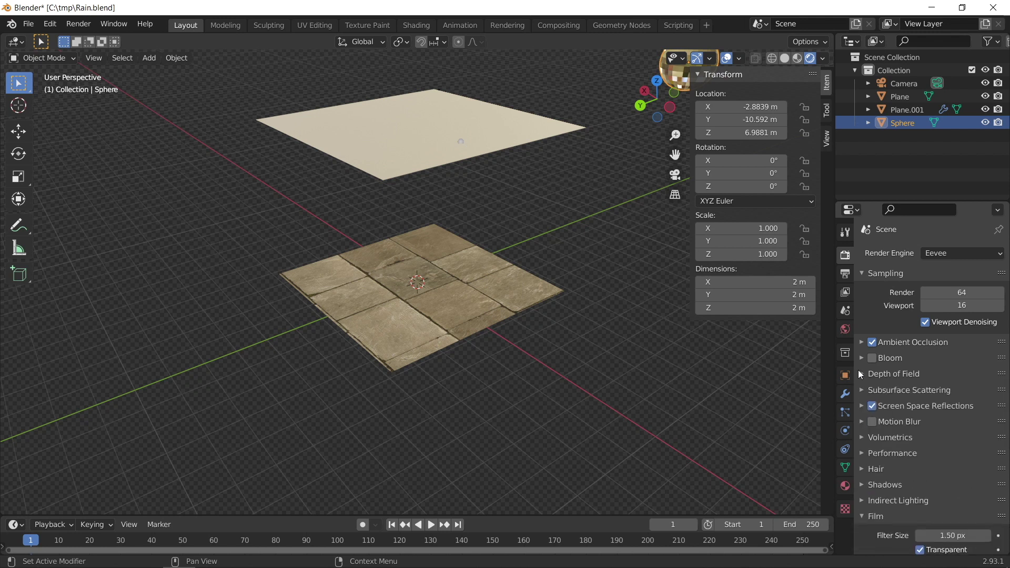
{"action": "left_click", "coordinate": [872, 421]}
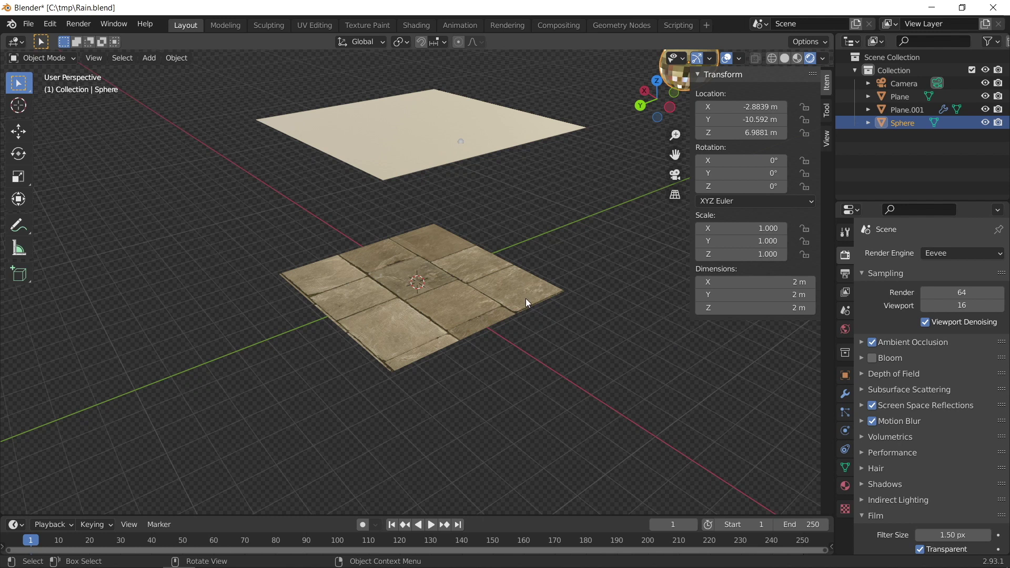
Set the emission source distribution of the upper plane's particle system to Random
{"action": "left_click", "coordinate": [415, 126]}
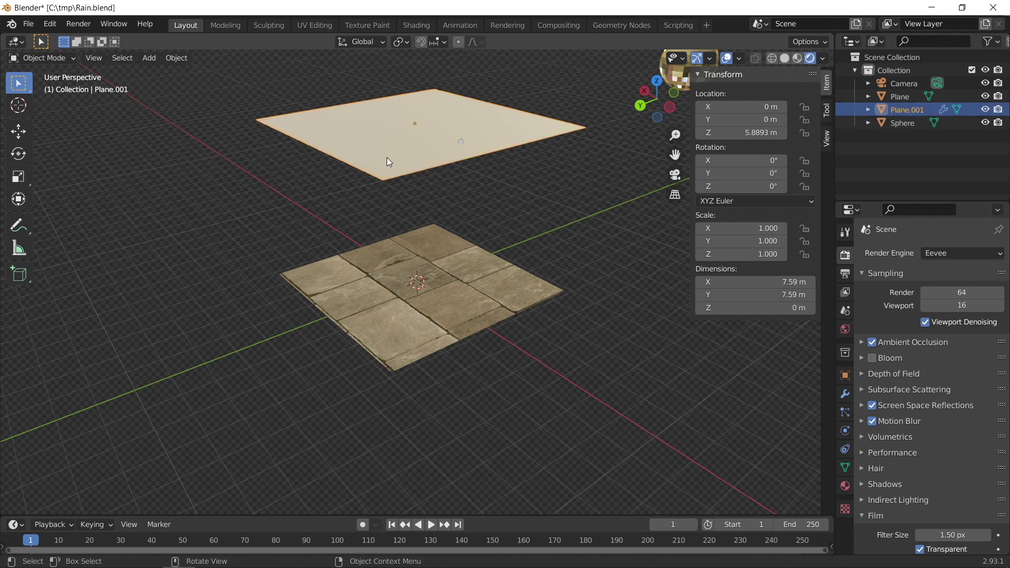
{"action": "left_click", "coordinate": [844, 412]}
{"action": "scroll", "coordinate": [894, 437], "scroll_direction": "down", "scroll_amount": 3}
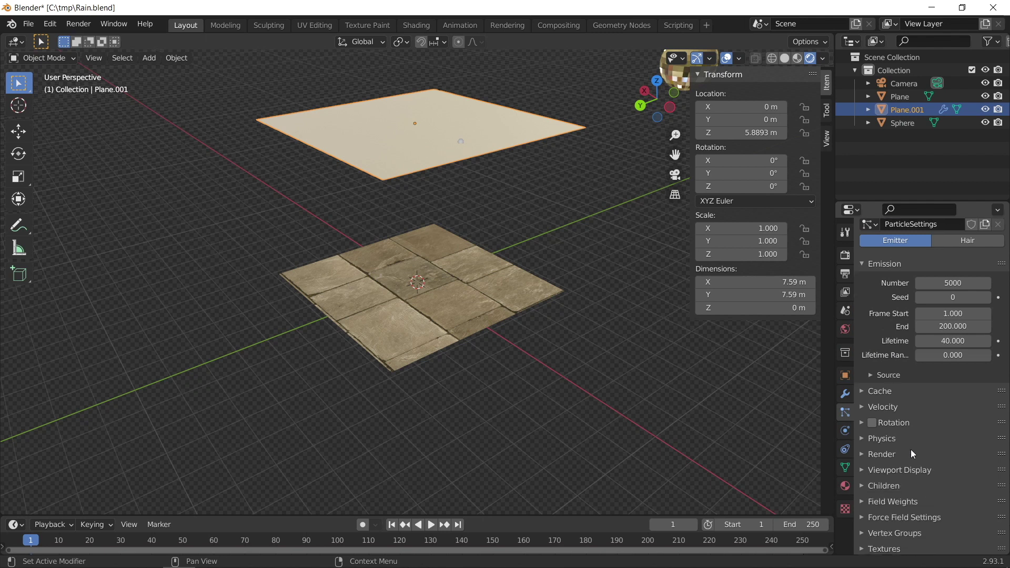
{"action": "left_click", "coordinate": [889, 374]}
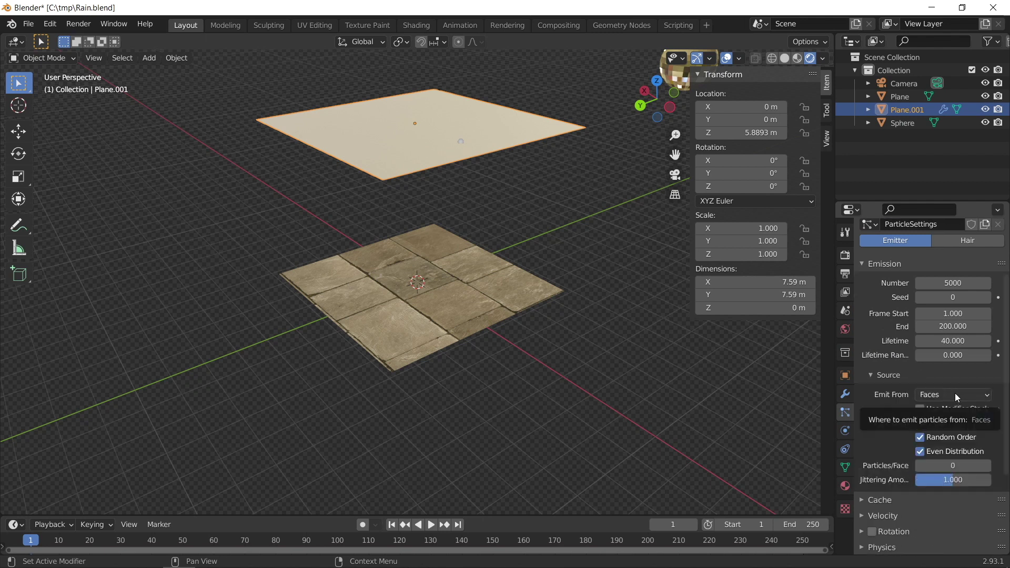
{"action": "left_click", "coordinate": [961, 422]}
{"action": "left_click", "coordinate": [956, 453]}
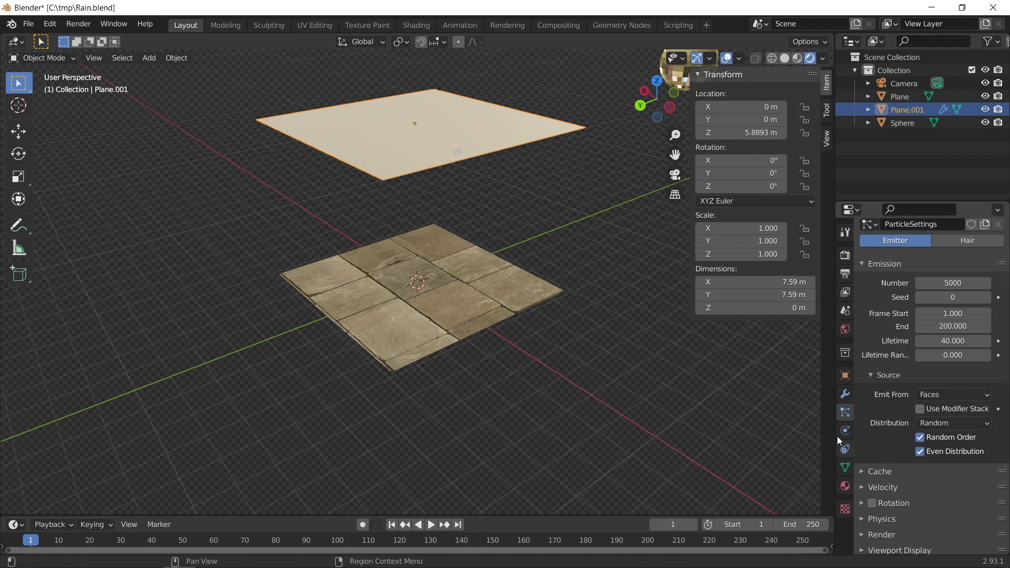
Render the upper plane's particles as Object, using the sphere as the instance object
{"action": "scroll", "coordinate": [917, 450], "scroll_direction": "down", "scroll_amount": 4}
{"action": "left_click", "coordinate": [890, 450]}
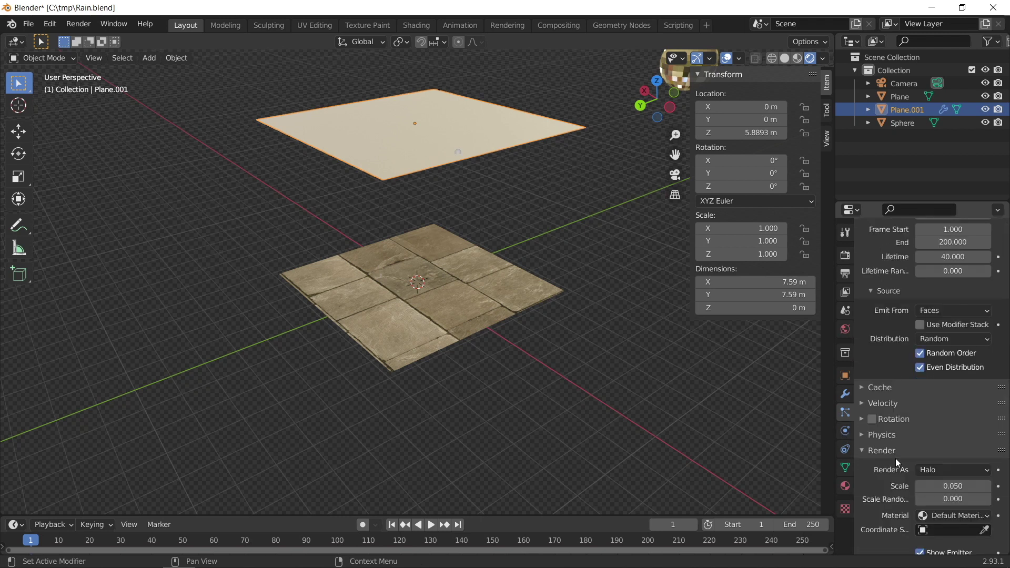
{"action": "scroll", "coordinate": [937, 454], "scroll_direction": "down", "scroll_amount": 2}
{"action": "left_click", "coordinate": [941, 427]}
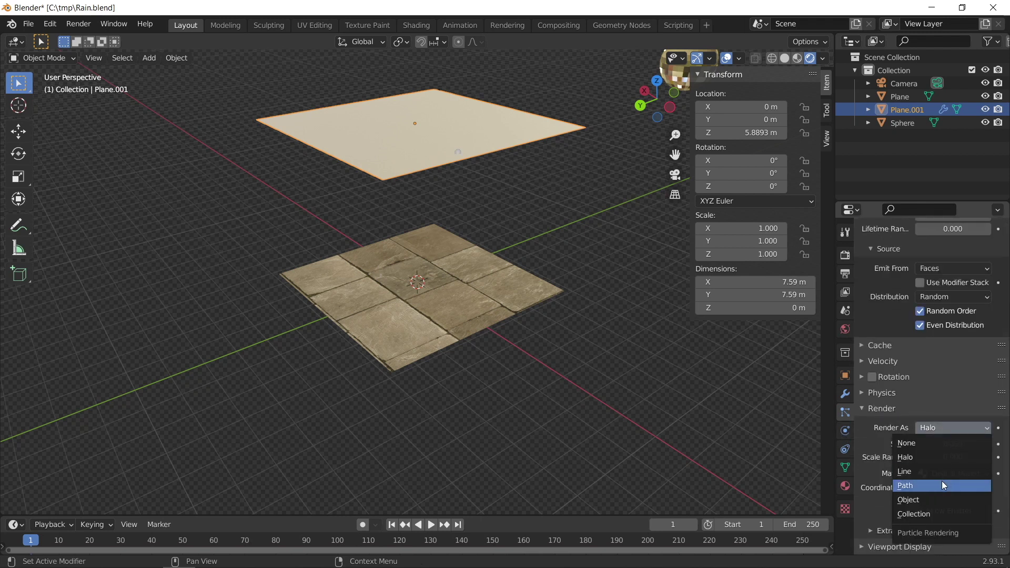
{"action": "left_click", "coordinate": [935, 500]}
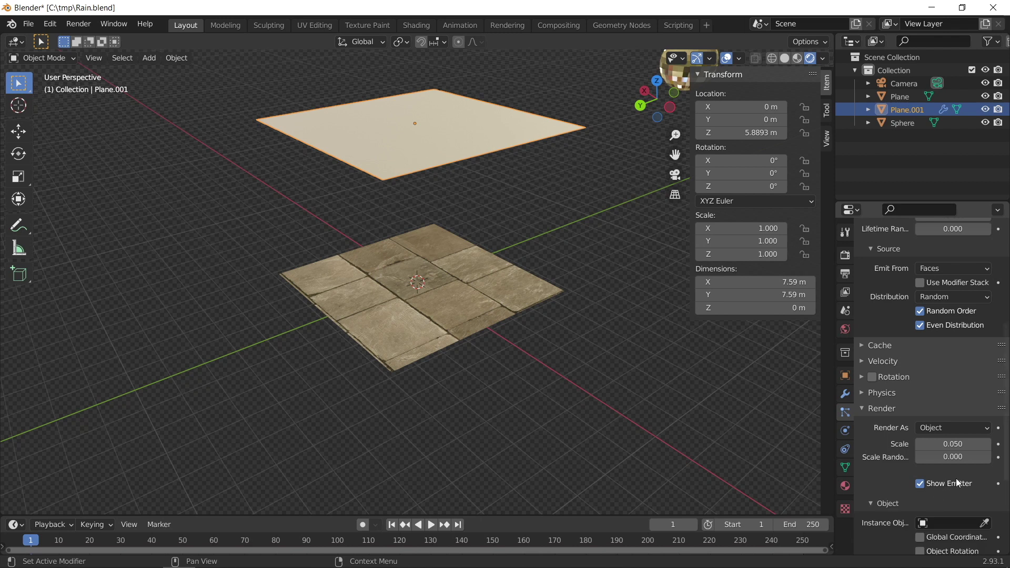
{"action": "left_click", "coordinate": [949, 521]}
{"action": "left_click", "coordinate": [893, 425]}
{"action": "scroll", "coordinate": [904, 436], "scroll_direction": "up", "scroll_amount": 8}
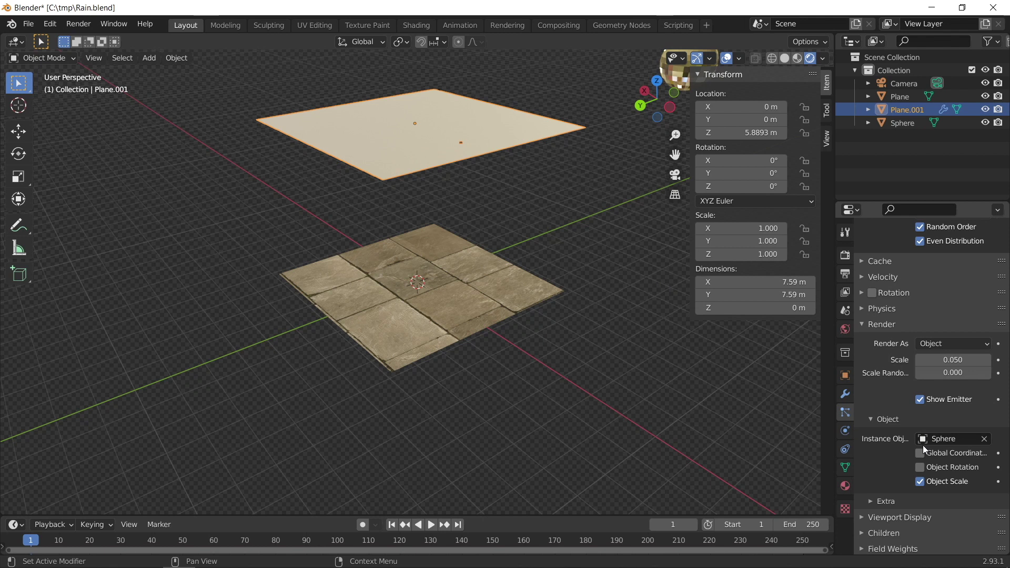
Play the particle animation to about frame 59 and inspect the falling drops up close above the tiles
{"action": "left_click", "coordinate": [433, 524]}
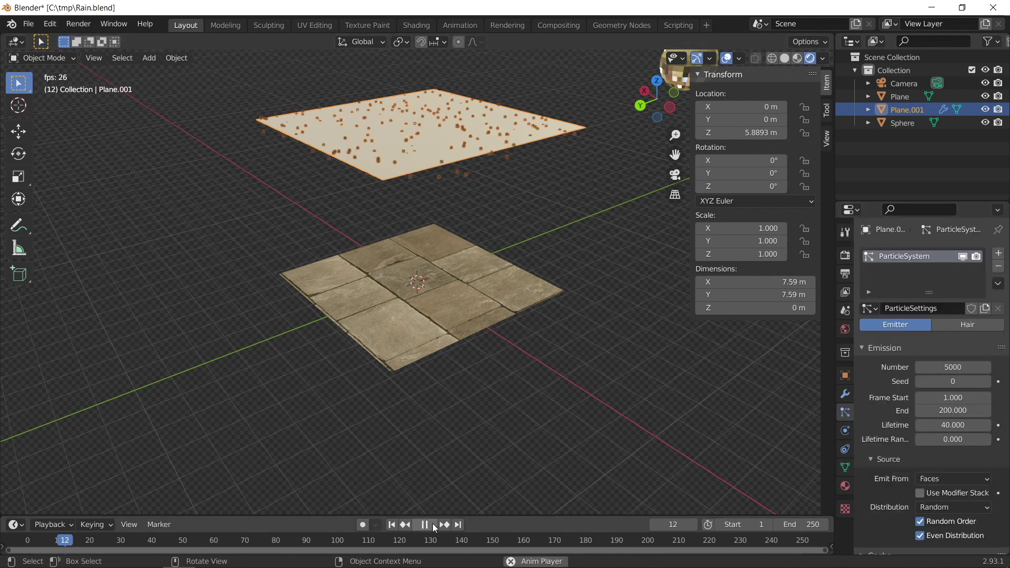
{"action": "left_click", "coordinate": [434, 526]}
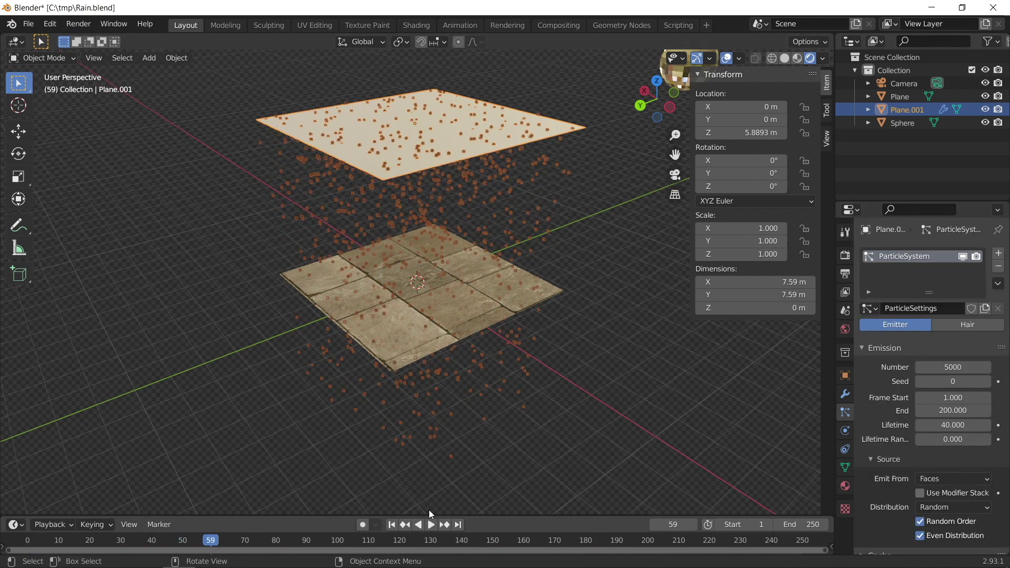
{"action": "scroll", "coordinate": [448, 279], "scroll_direction": "up", "scroll_amount": 4}
{"action": "middle_click_drag", "start_coordinate": [448, 279], "coordinate": [483, 269]}
{"action": "scroll", "coordinate": [483, 269], "scroll_direction": "up", "scroll_amount": 5}
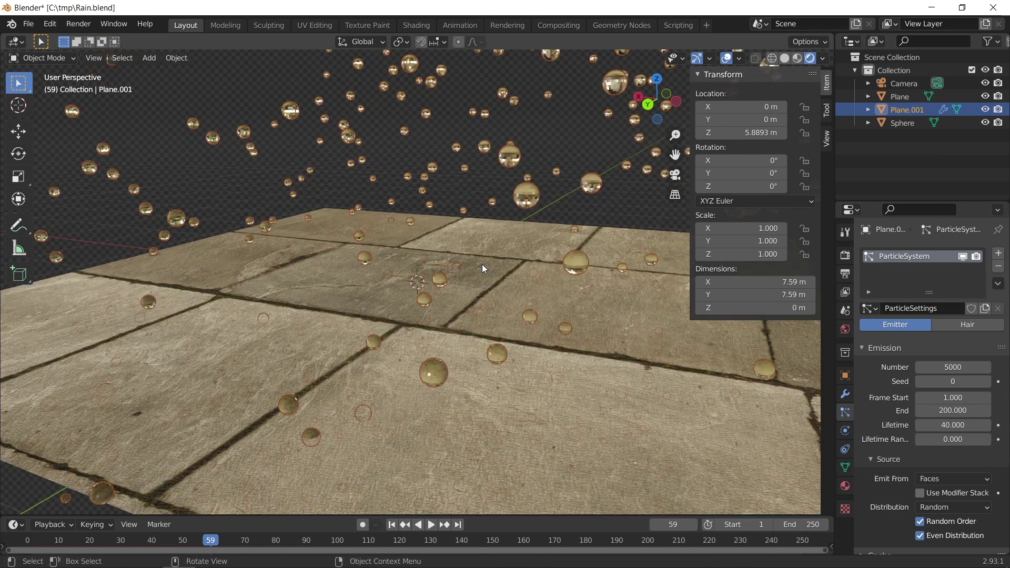
Set the render scale of the upper plane's particles to 0.02
{"action": "scroll", "coordinate": [948, 448], "scroll_direction": "down", "scroll_amount": 9}
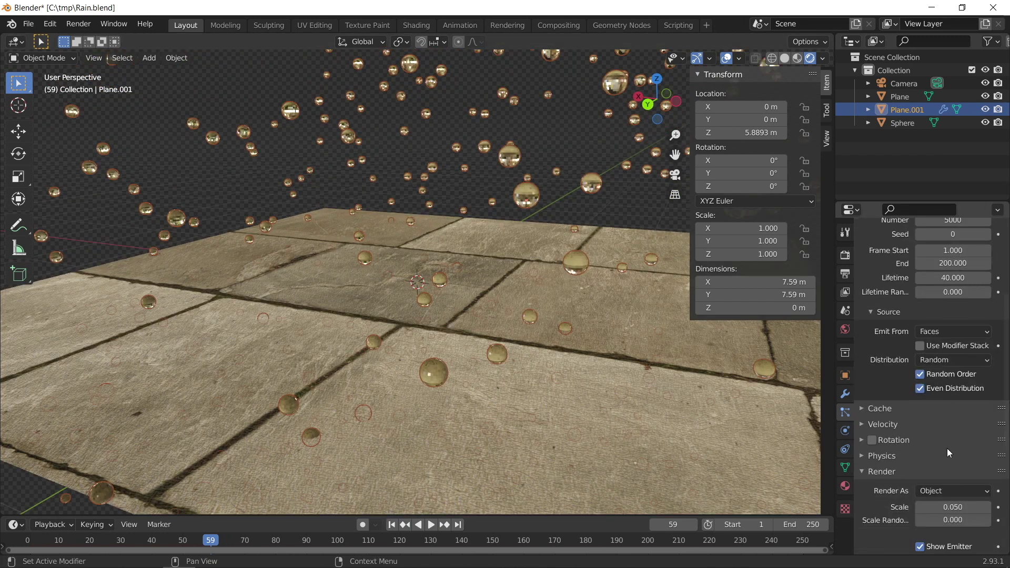
{"action": "scroll", "coordinate": [930, 448], "scroll_direction": "down", "scroll_amount": 3}
{"action": "left_click", "coordinate": [955, 401]}
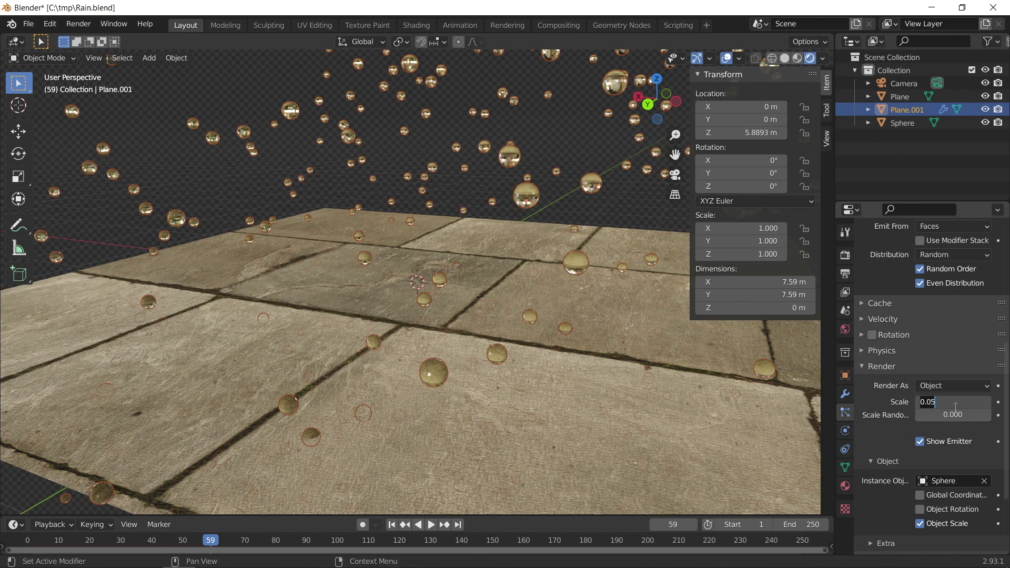
{"action": "type", "text": "0.05"}
{"action": "key", "text": "Return"}
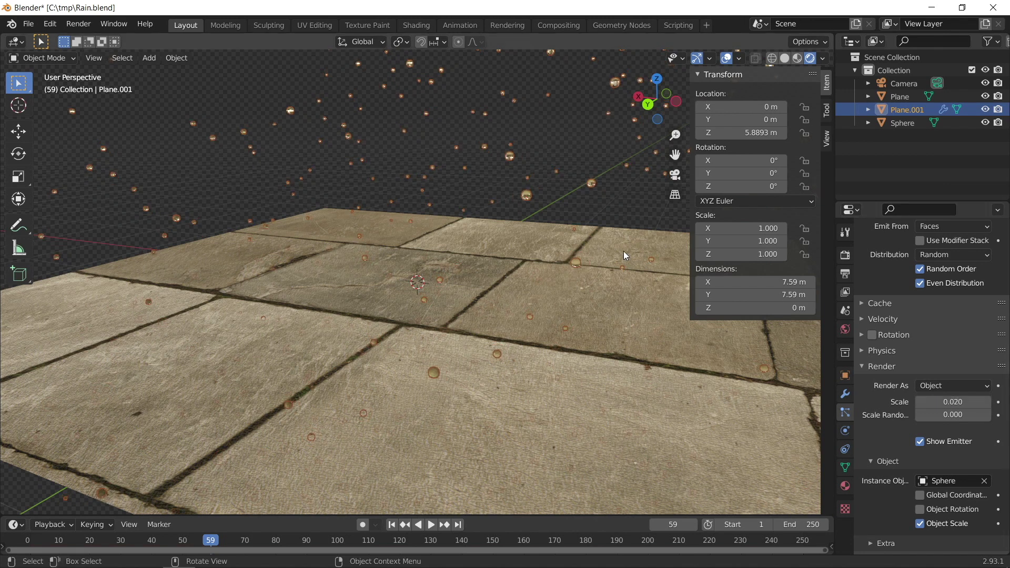
Select the tiled ground plane and add Collision physics to it
{"action": "left_click", "coordinate": [623, 251]}
{"action": "middle_click_drag", "start_coordinate": [579, 203], "coordinate": [504, 274]}
{"action": "scroll", "coordinate": [545, 221], "scroll_direction": "down", "scroll_amount": 6}
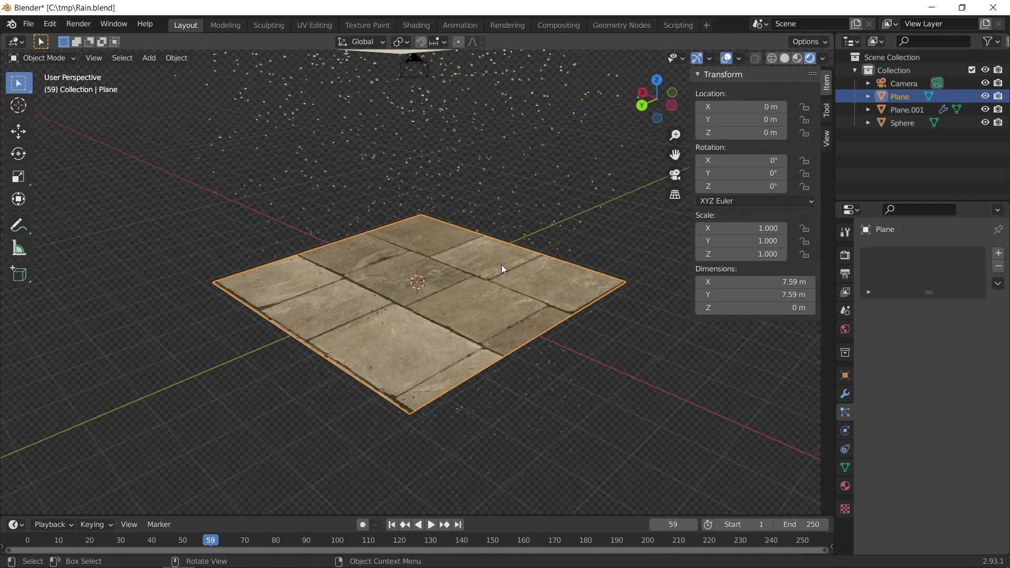
{"action": "left_click", "coordinate": [844, 395]}
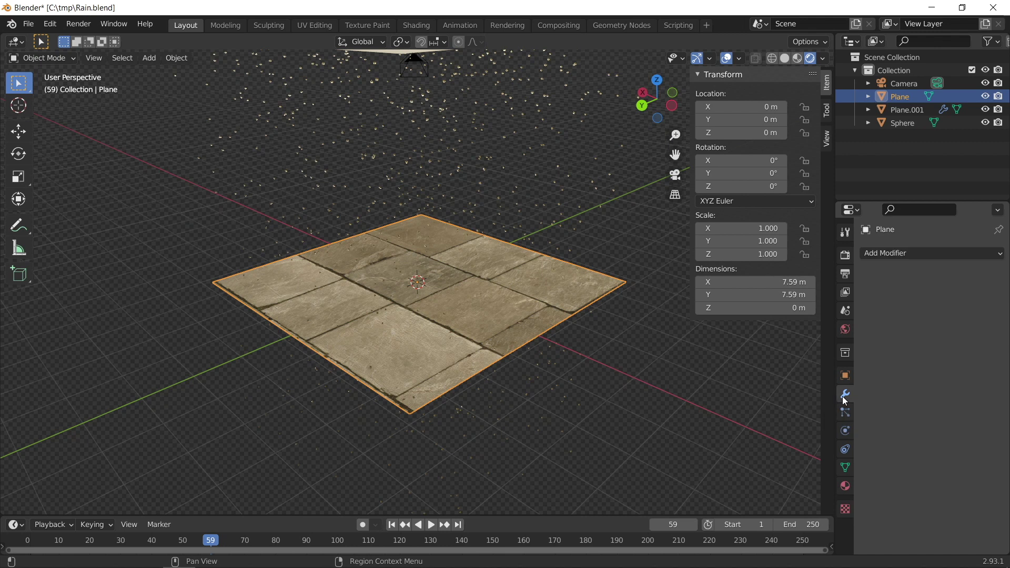
{"action": "left_click", "coordinate": [848, 431]}
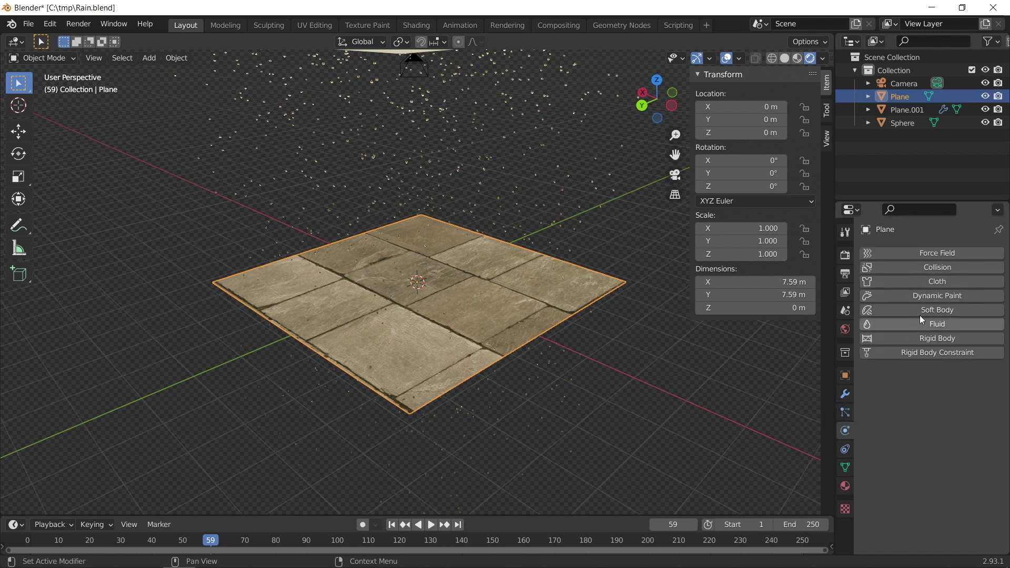
{"action": "left_click", "coordinate": [957, 268]}
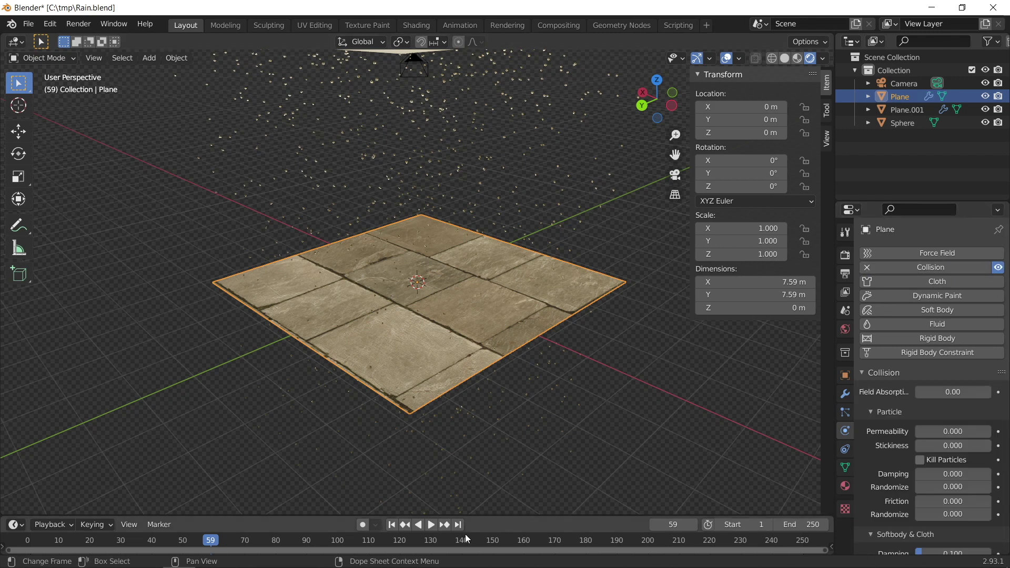
Replay the rain simulation from the start and check from a low angle how the drops meet the ground
{"action": "left_click", "coordinate": [393, 525]}
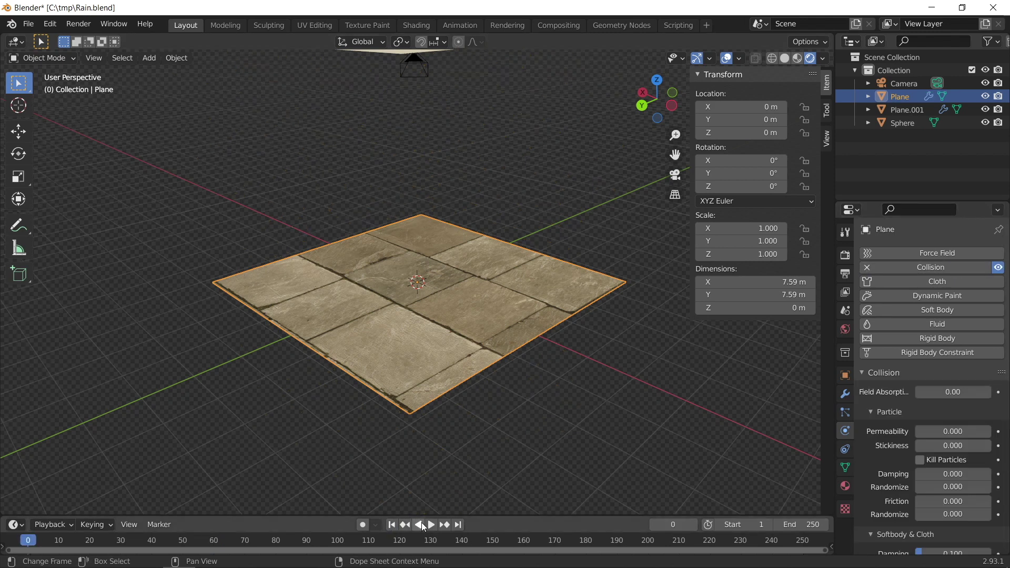
{"action": "left_click", "coordinate": [429, 525]}
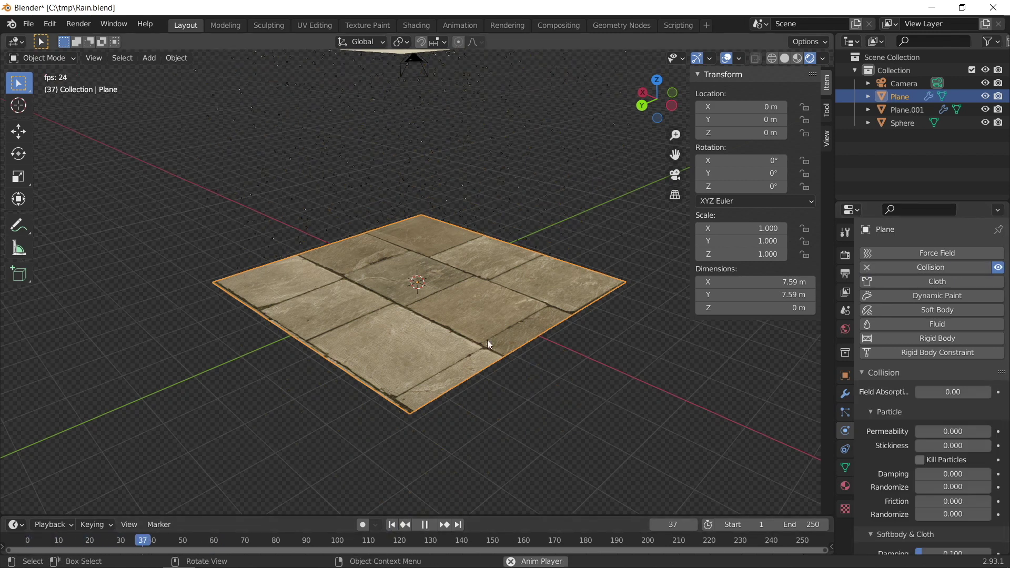
{"action": "middle_click_drag", "start_coordinate": [487, 340], "coordinate": [500, 488]}
{"action": "key", "text": "space"}
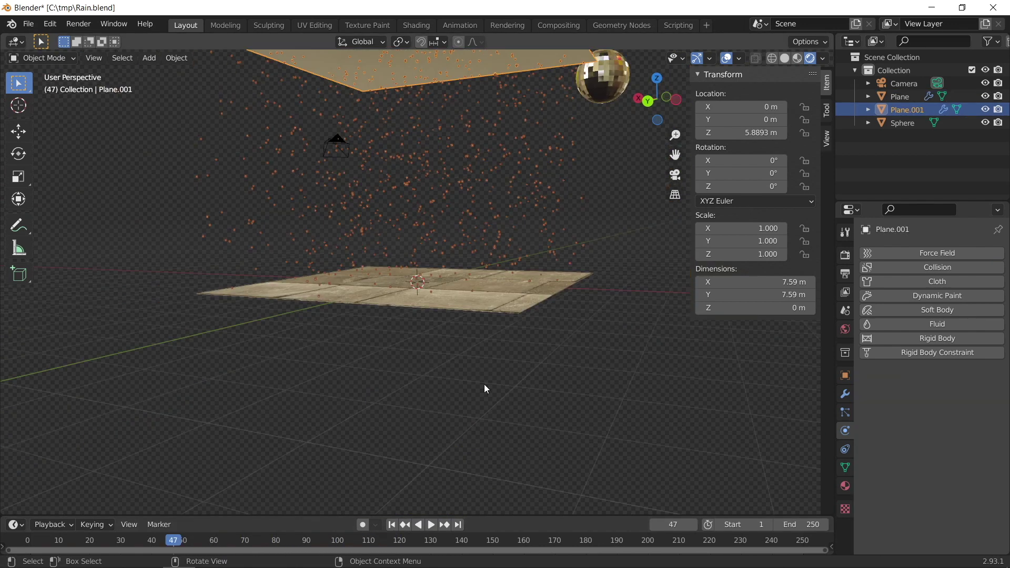
Raise the upper emitter plane along Z to a height of about 7.98 m
{"action": "middle_click_drag", "start_coordinate": [484, 384], "coordinate": [456, 206]}
{"action": "mouse_move", "coordinate": [429, 124]}
{"action": "middle_mouse_down"}
{"action": "mouse_move", "coordinate": [463, 125]}
{"action": "mouse_move", "coordinate": [431, 140]}
{"action": "middle_mouse_up"}
{"action": "key", "text": "g"}
{"action": "key", "text": "z"}
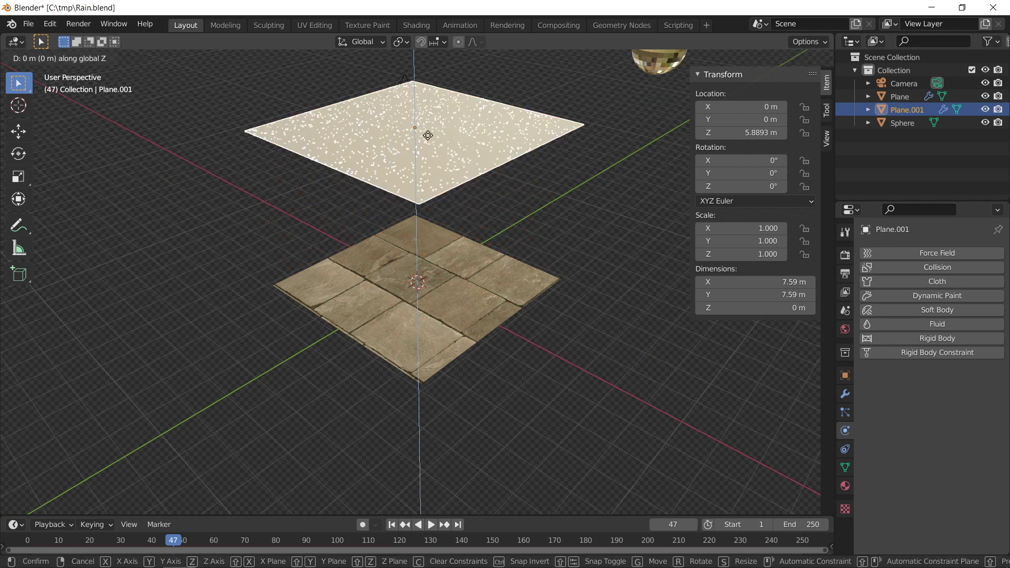
{"action": "left_click", "coordinate": [433, 66]}
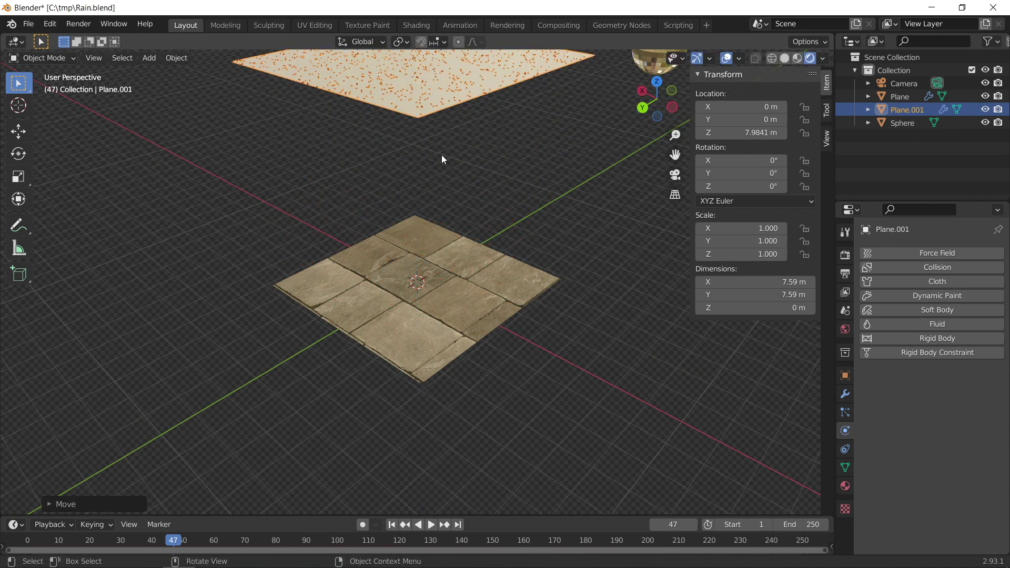
Replay the rain from the first frame, pause around frame 38 and step back one frame to check from a low angle when the drops reach the tiles
{"action": "middle_click_drag", "start_coordinate": [450, 429], "coordinate": [455, 405]}
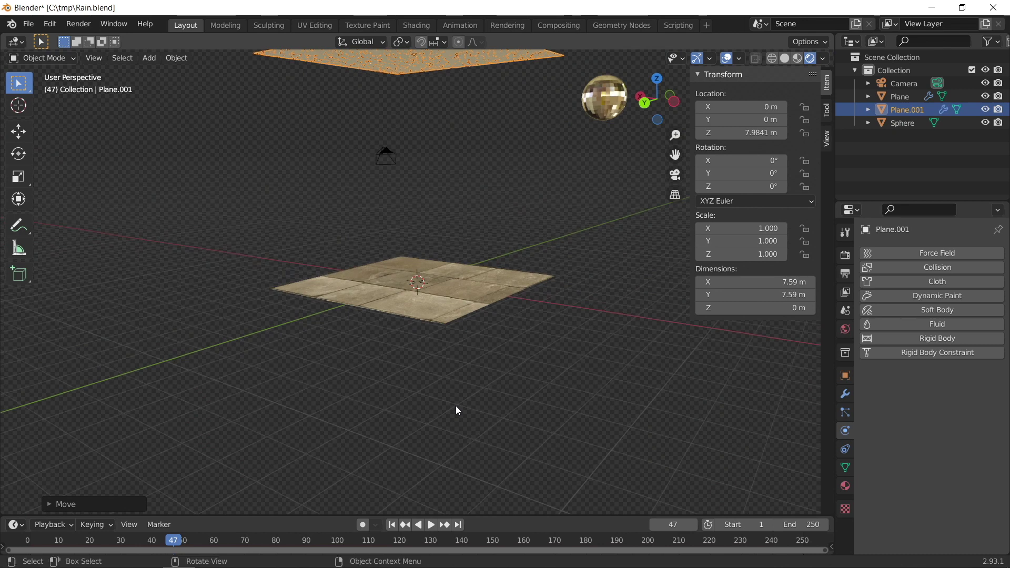
{"action": "left_click", "coordinate": [392, 525]}
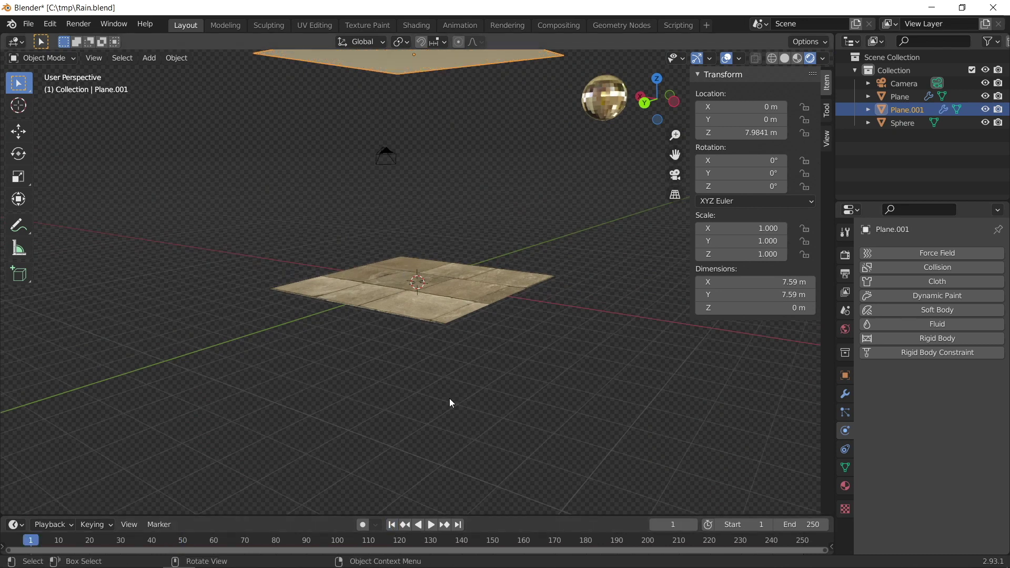
{"action": "left_click", "coordinate": [431, 525]}
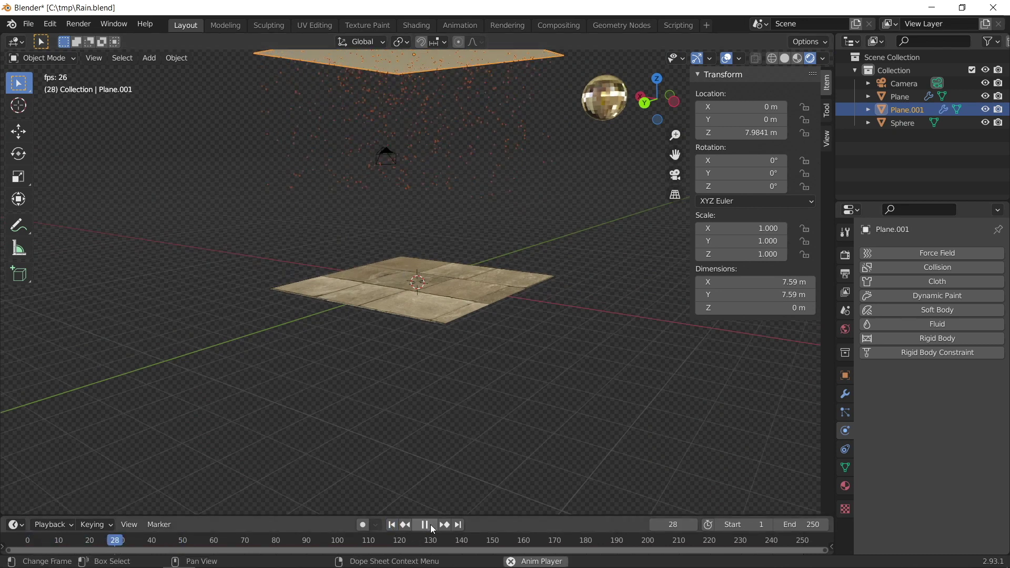
{"action": "left_click", "coordinate": [425, 525]}
{"action": "scroll", "coordinate": [391, 274], "scroll_direction": "up", "scroll_amount": 3}
{"action": "middle_click_drag", "start_coordinate": [393, 277], "coordinate": [386, 335]}
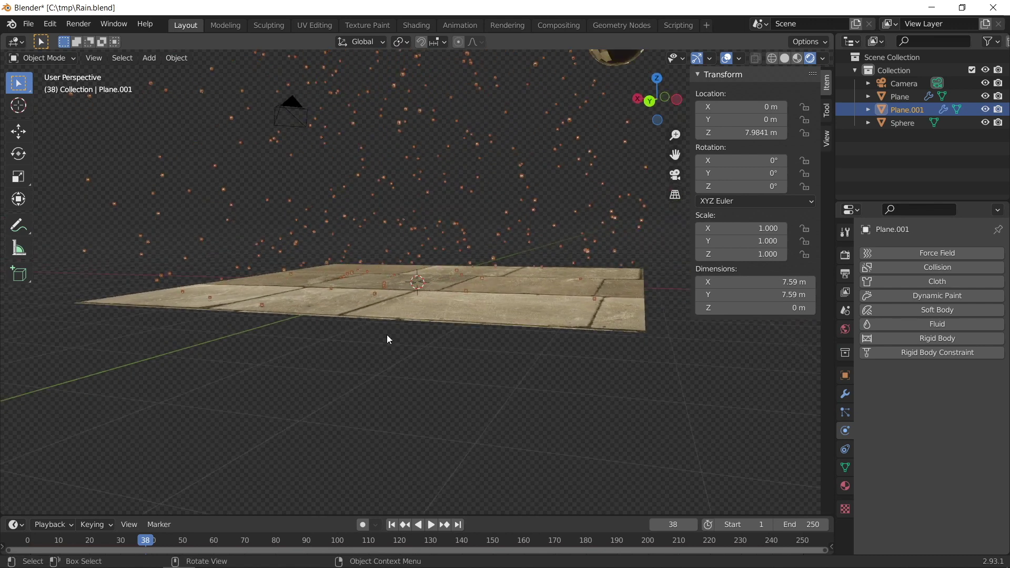
{"action": "key", "text": "Left"}
Set the particle lifetime of the upper plane's emitter to 37 frames
{"action": "scroll", "coordinate": [306, 306], "scroll_direction": "down", "scroll_amount": 3}
{"action": "middle_click_drag", "start_coordinate": [306, 306], "coordinate": [503, 170]}
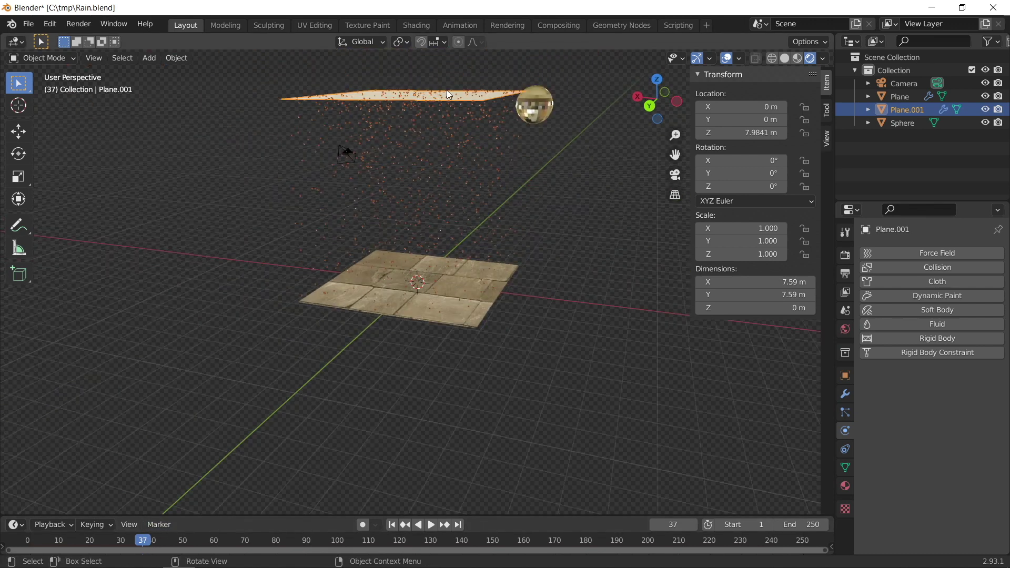
{"action": "left_click", "coordinate": [844, 412]}
{"action": "scroll", "coordinate": [929, 458], "scroll_direction": "down", "scroll_amount": 3}
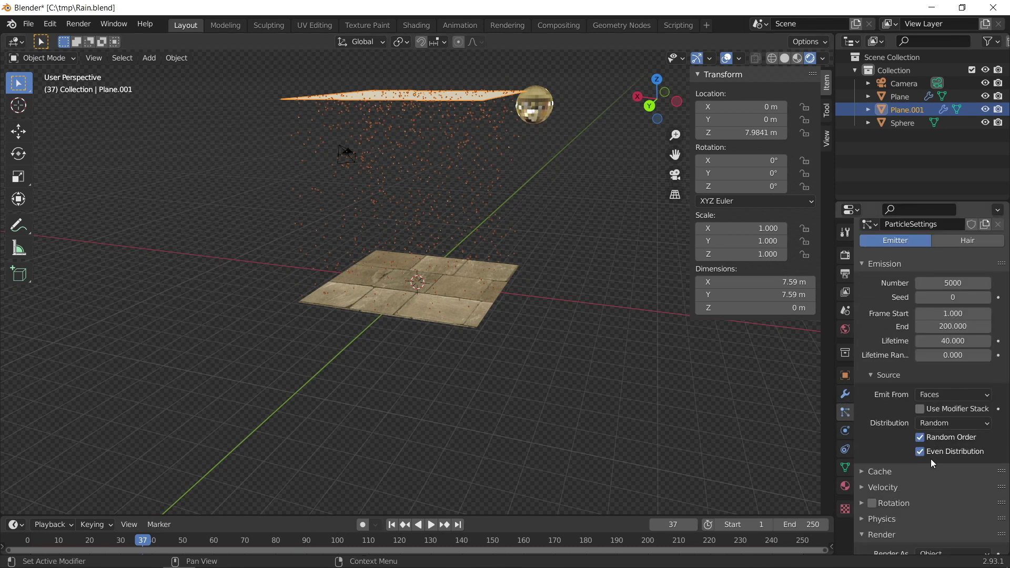
{"action": "left_click", "coordinate": [972, 340]}
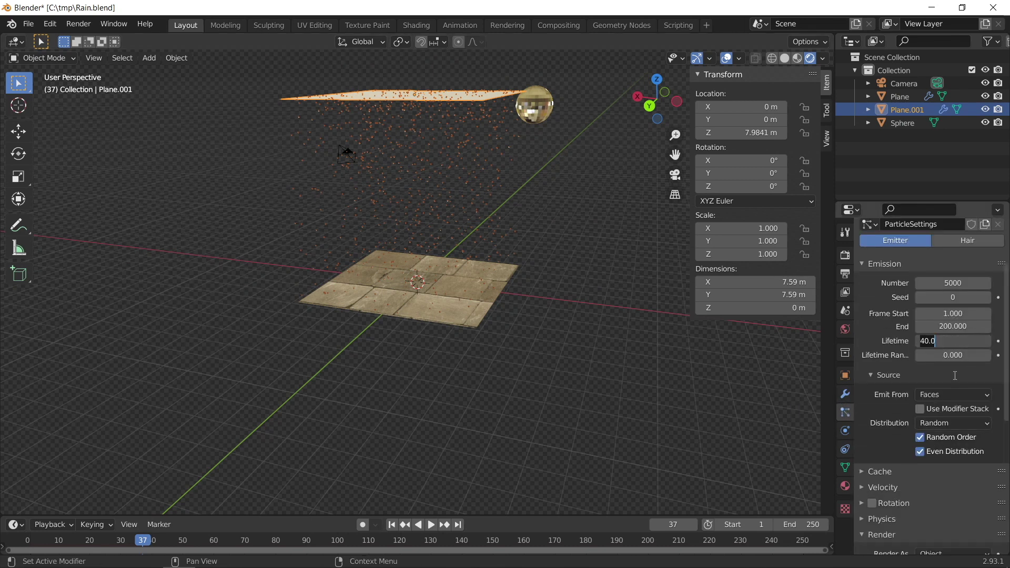
{"action": "type", "text": "37"}
{"action": "key", "text": "Return"}
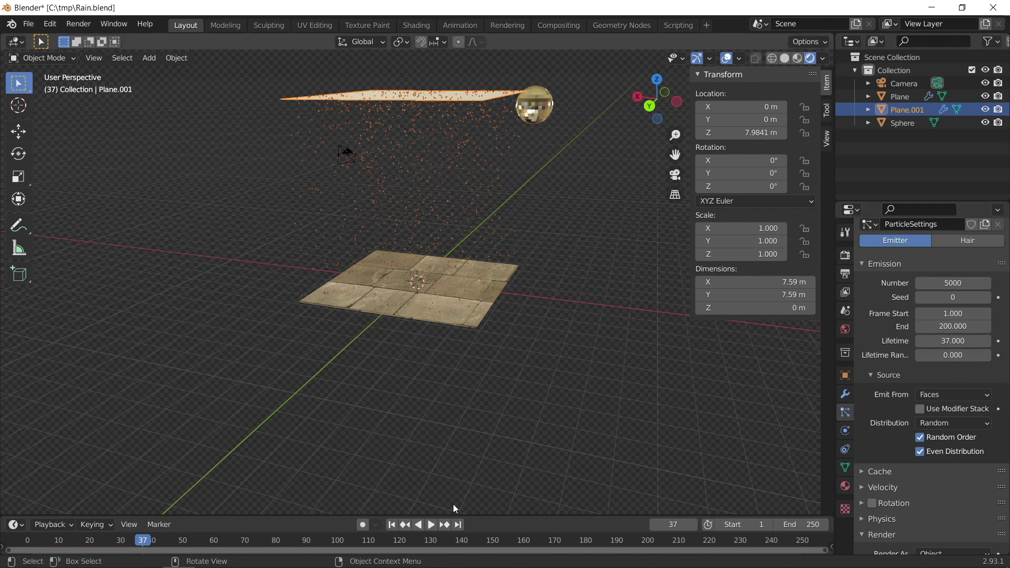
Play the rain from the first frame to about frame 60 and inspect the drops close to the tiles
{"action": "left_click", "coordinate": [391, 524]}
{"action": "scroll", "coordinate": [495, 361], "scroll_direction": "up", "scroll_amount": 2}
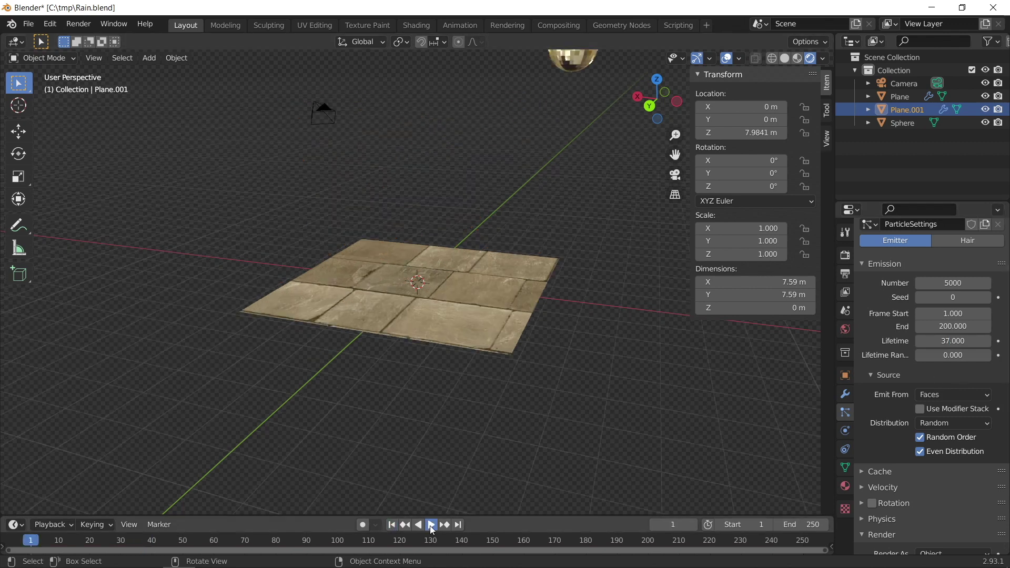
{"action": "left_click", "coordinate": [431, 524]}
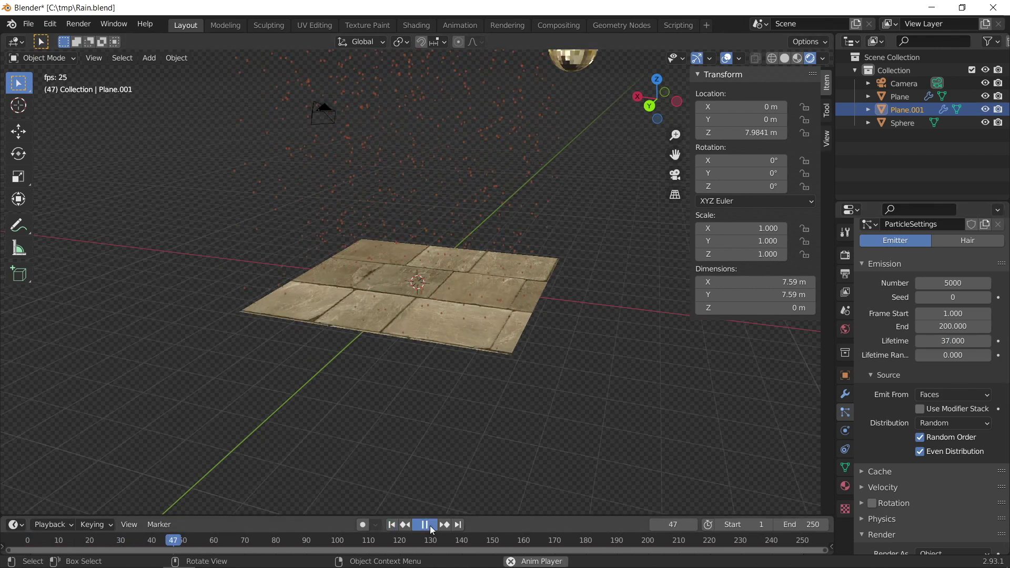
{"action": "scroll", "coordinate": [529, 262], "scroll_direction": "up", "scroll_amount": 3}
{"action": "middle_click_drag", "start_coordinate": [505, 316], "coordinate": [529, 262]}
{"action": "key", "text": "space"}
{"action": "key", "text": "Right"}
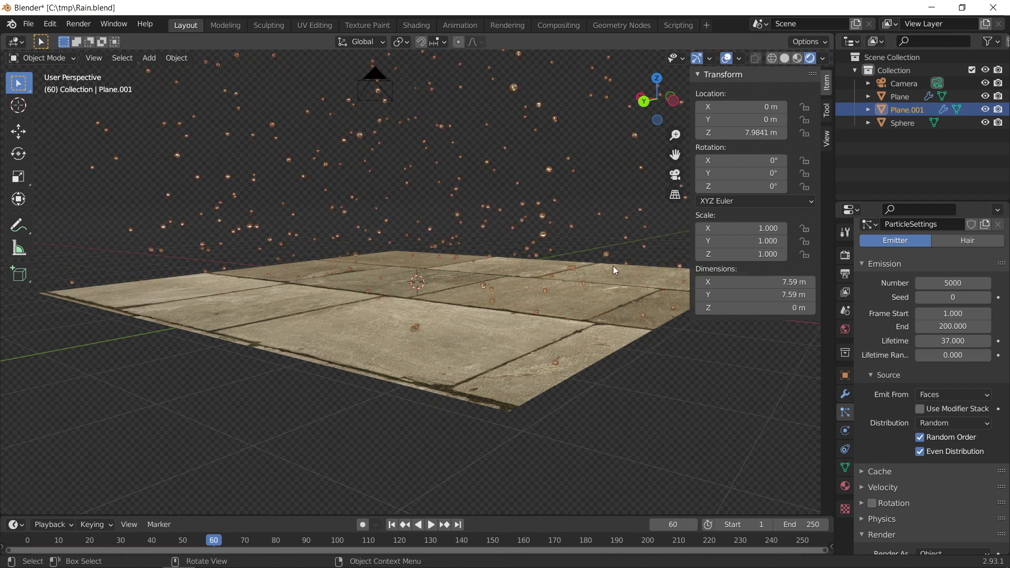
Disable Show Emitter in the render settings of the upper plane's particle system
{"action": "scroll", "coordinate": [613, 266], "scroll_direction": "down", "scroll_amount": 3}
{"action": "middle_click_drag", "start_coordinate": [613, 266], "coordinate": [491, 198]}
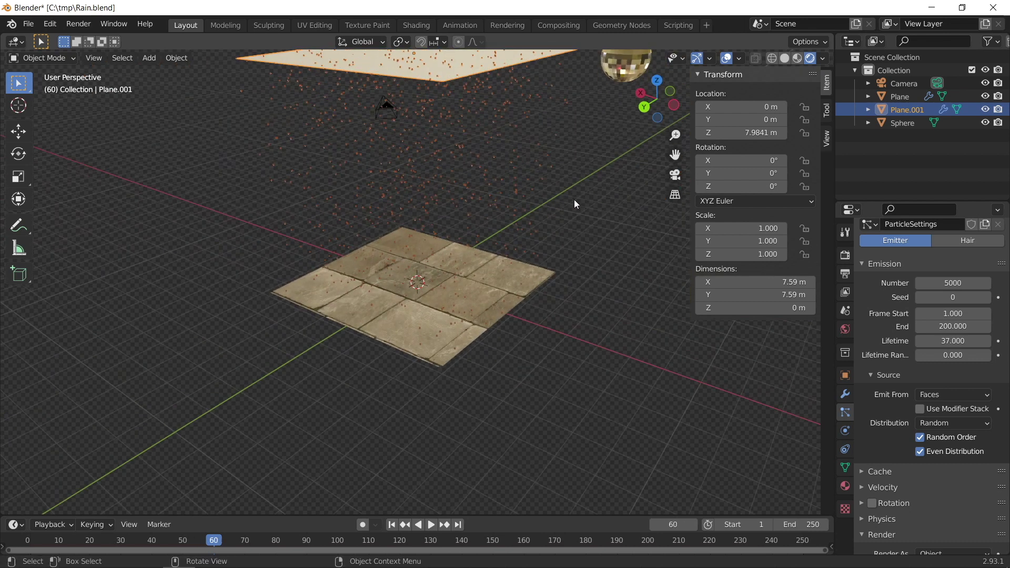
{"action": "middle_click_drag", "start_coordinate": [574, 200], "coordinate": [541, 171]}
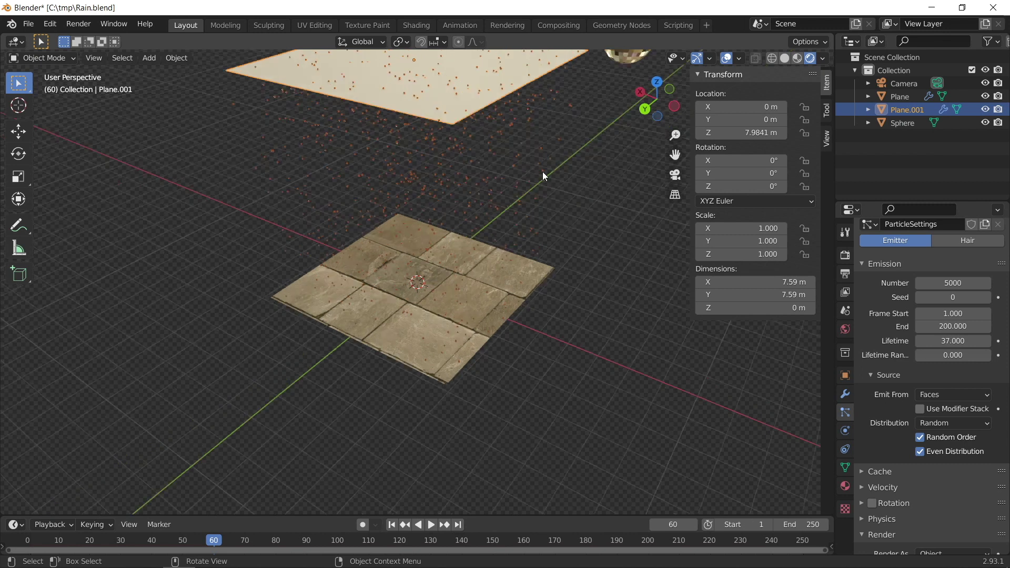
{"action": "scroll", "coordinate": [905, 471], "scroll_direction": "down", "scroll_amount": 3}
{"action": "scroll", "coordinate": [904, 481], "scroll_direction": "down", "scroll_amount": 5}
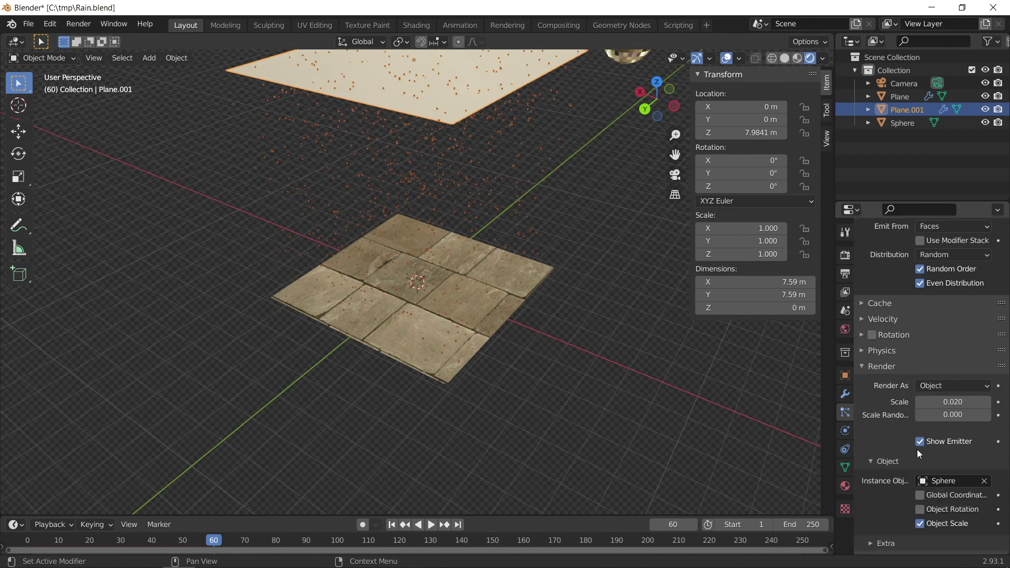
{"action": "left_click", "coordinate": [919, 441]}
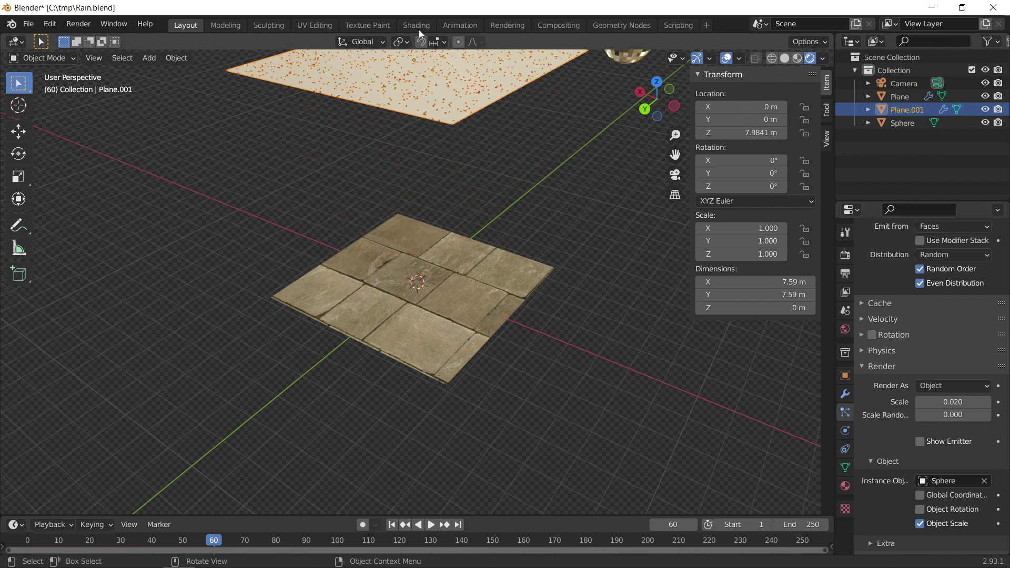
Tint the sphere's Glass BSDF material light blue with hue 0.577 and saturation 0.369, and review the sphere and the Eevee render settings
{"action": "left_click", "coordinate": [441, 78]}
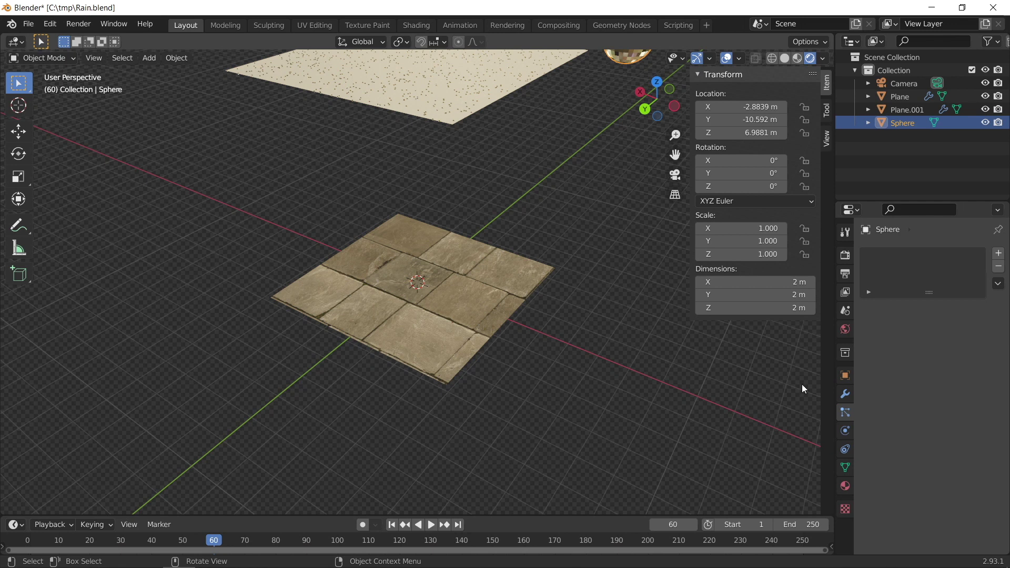
{"action": "left_click", "coordinate": [844, 485]}
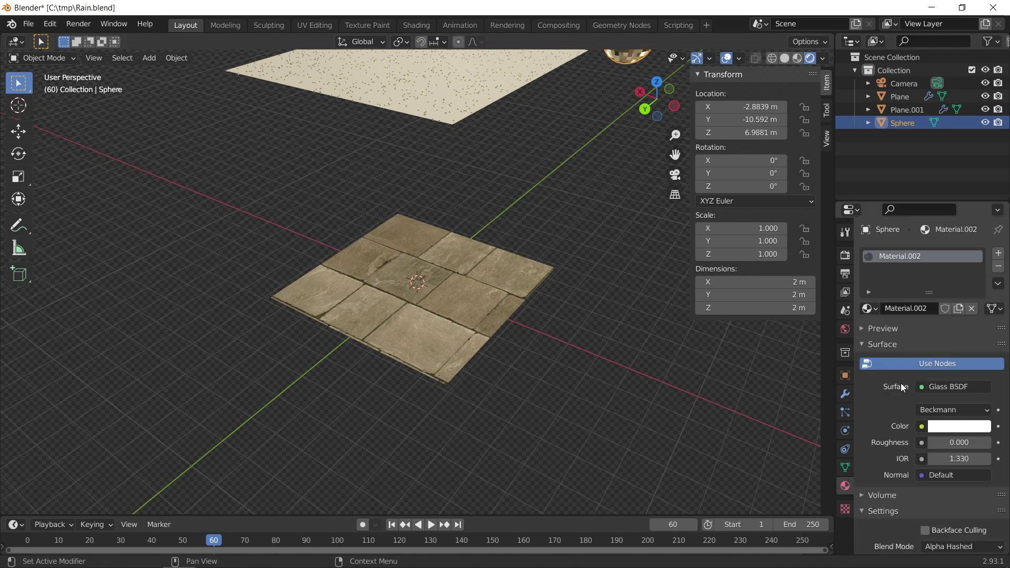
{"action": "left_click", "coordinate": [952, 432]}
{"action": "left_click_drag", "start_coordinate": [923, 286], "coordinate": [932, 276]}
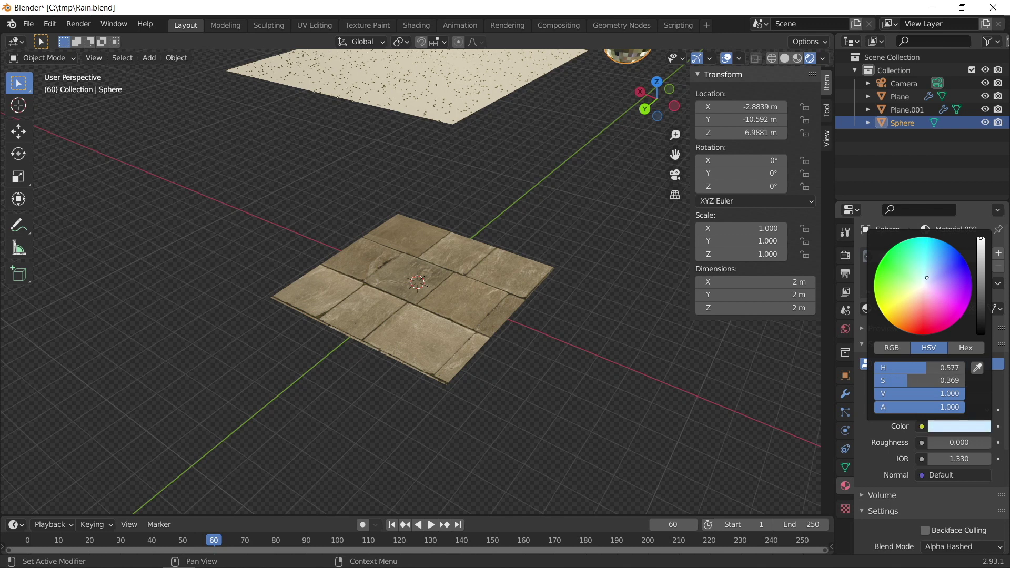
{"action": "middle_click_drag", "start_coordinate": [505, 173], "coordinate": [456, 179]}
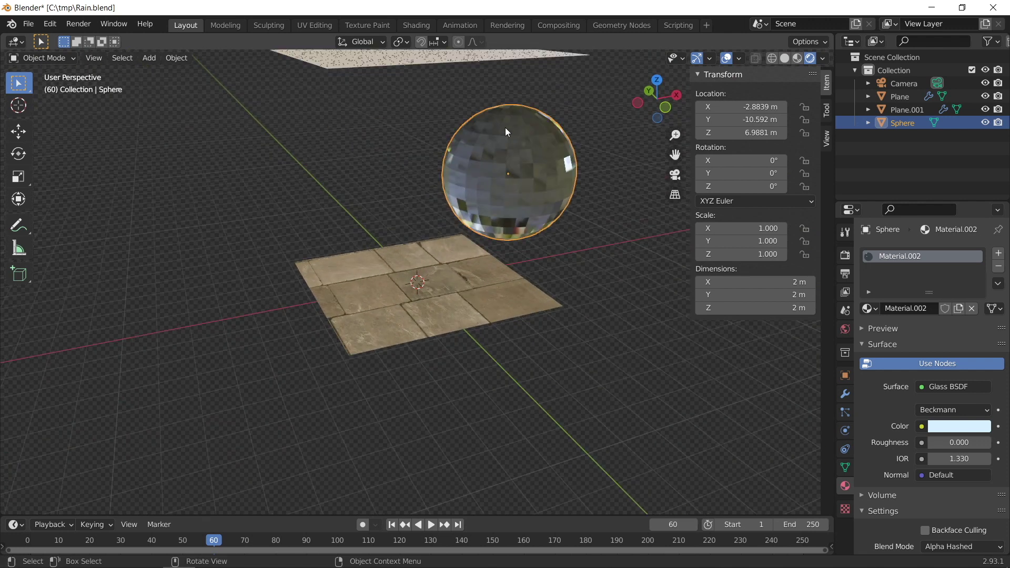
{"action": "middle_click_drag", "start_coordinate": [531, 144], "coordinate": [552, 153]}
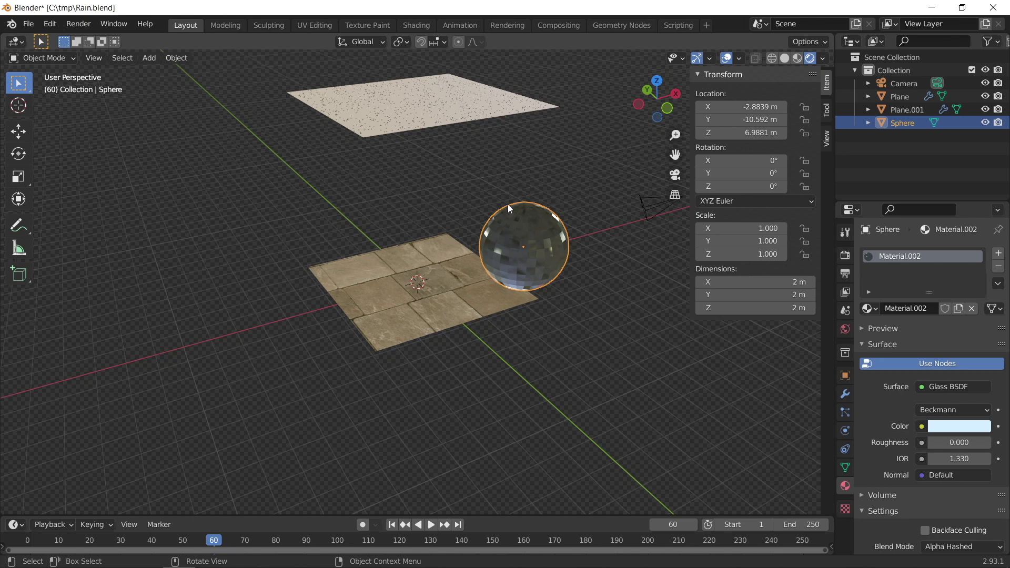
{"action": "middle_click_drag", "start_coordinate": [432, 194], "coordinate": [576, 199]}
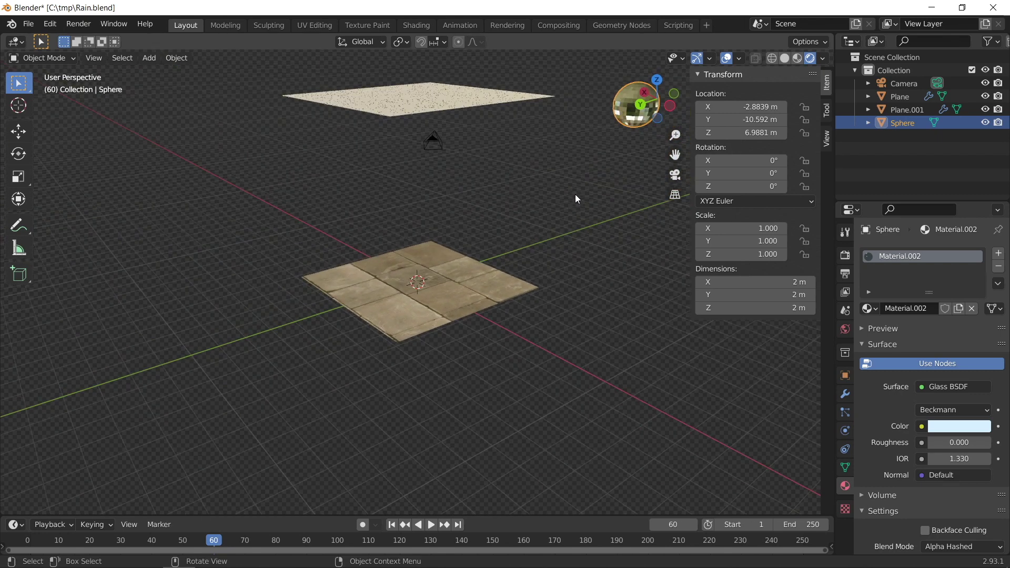
{"action": "left_click", "coordinate": [844, 255]}
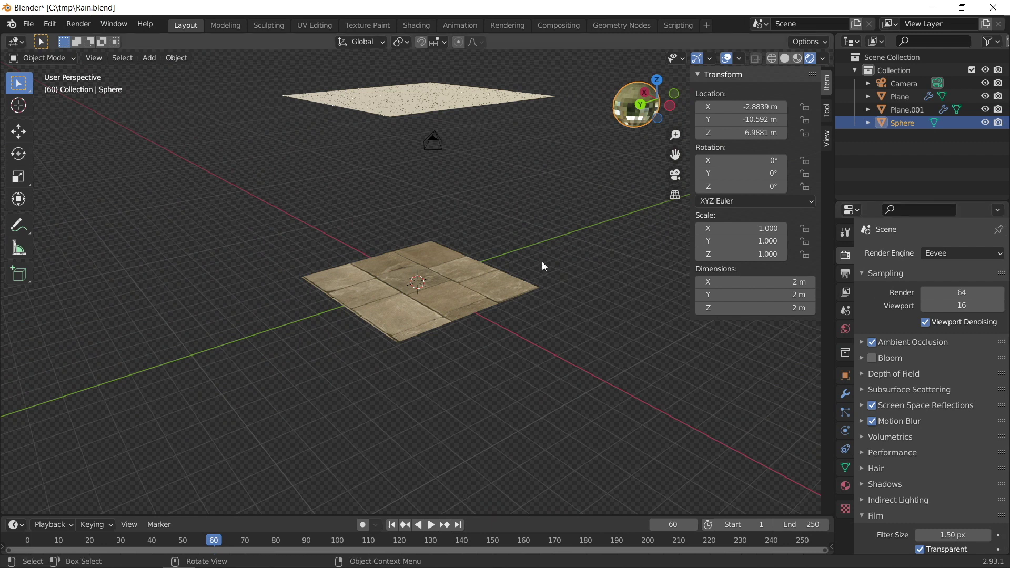
{"action": "middle_click_drag", "start_coordinate": [517, 251], "coordinate": [528, 256]}
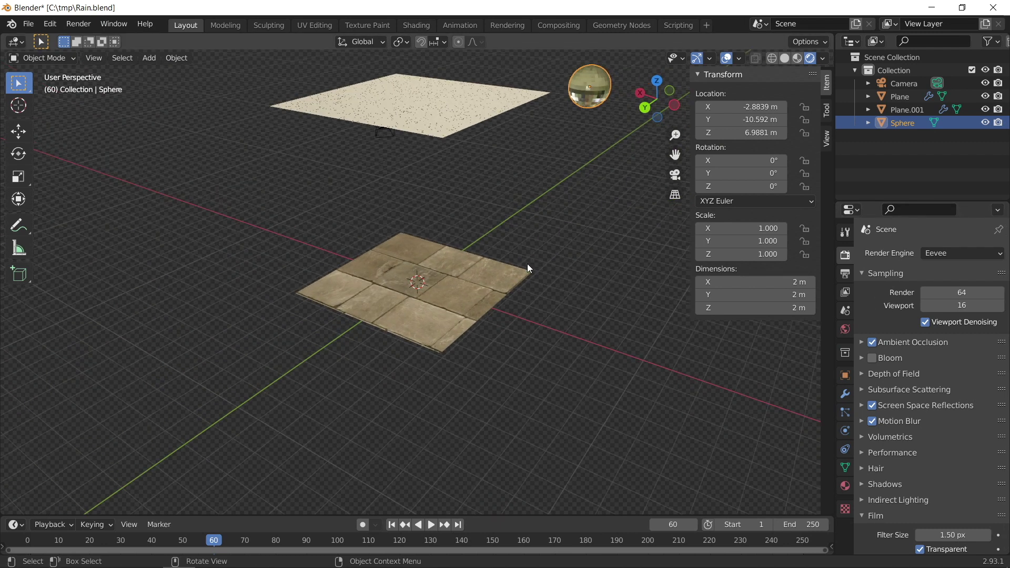
Add Dynamic Paint physics to the tiled ground plane and make it a canvas
{"action": "left_click", "coordinate": [443, 270]}
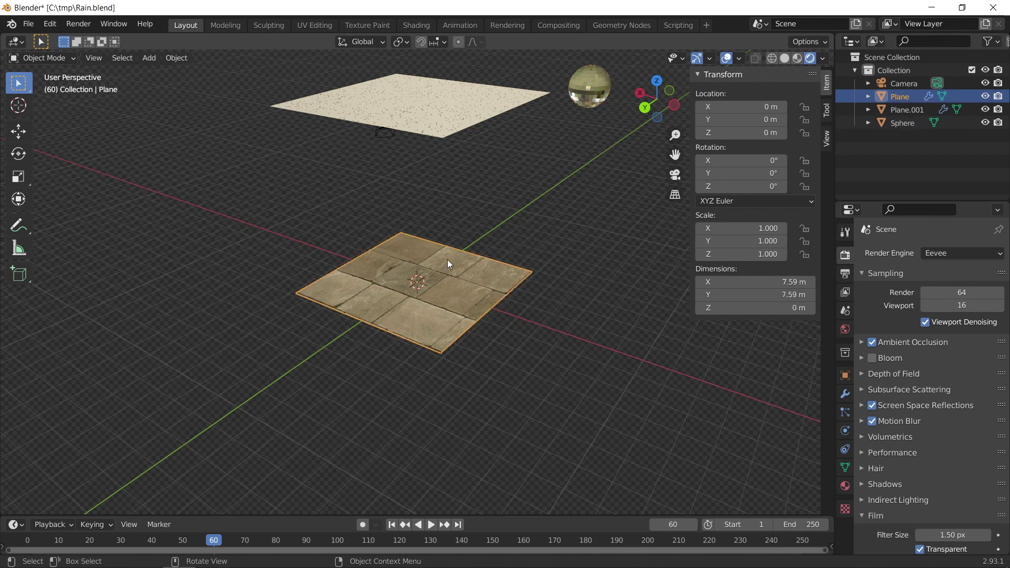
{"action": "left_click", "coordinate": [846, 430]}
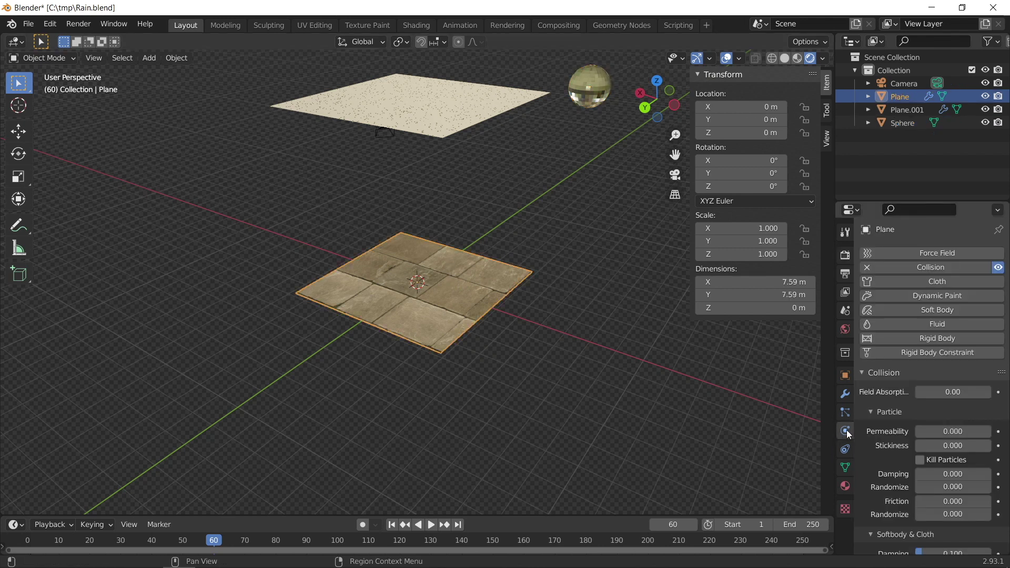
{"action": "left_click", "coordinate": [913, 297]}
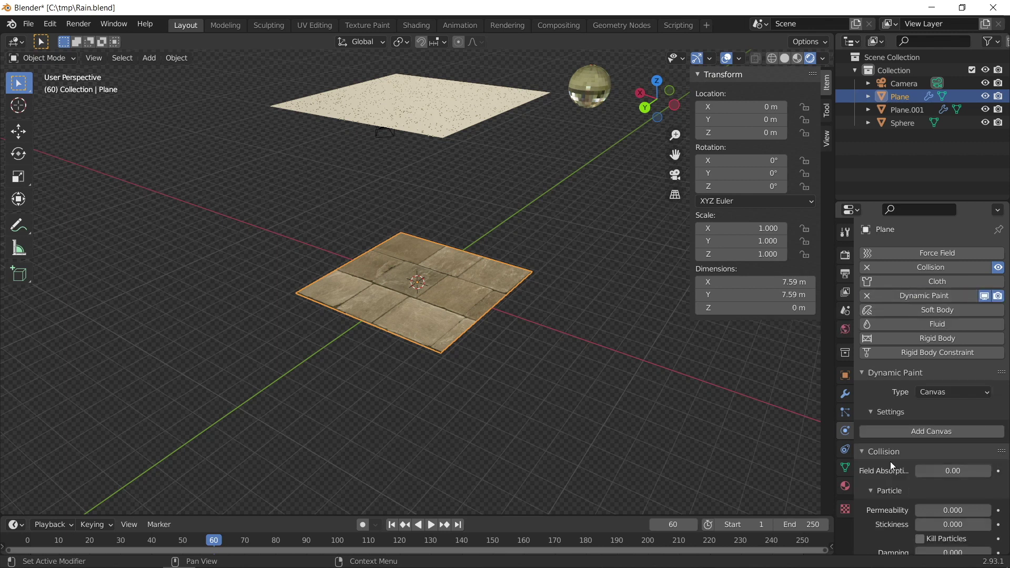
{"action": "scroll", "coordinate": [899, 371], "scroll_direction": "down", "scroll_amount": 1}
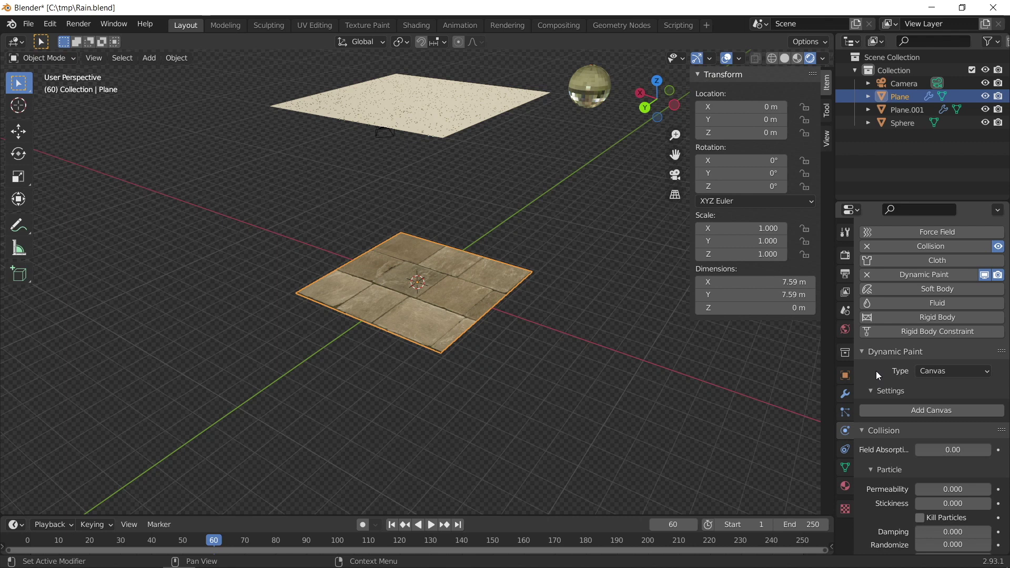
{"action": "left_click", "coordinate": [917, 410]}
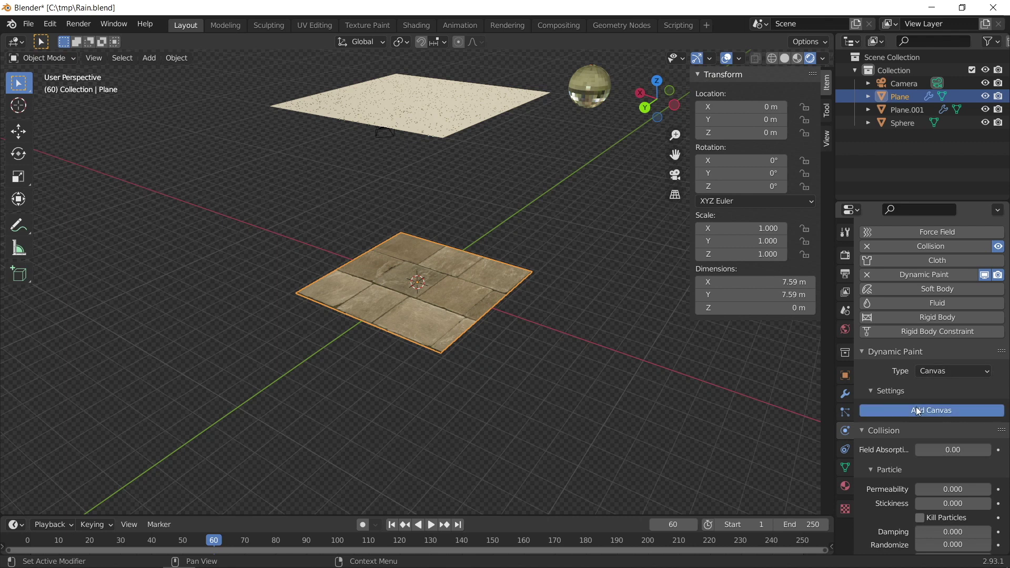
{"action": "scroll", "coordinate": [916, 406], "scroll_direction": "down", "scroll_amount": 3}
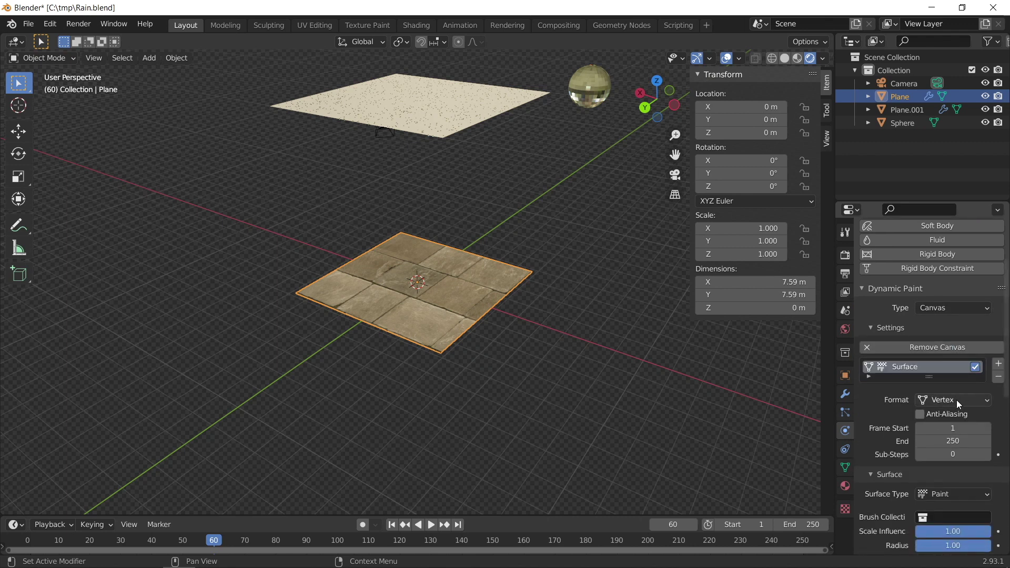
Set the end frame of the ground plane's Dynamic Paint canvas surface to 500
{"action": "left_click", "coordinate": [963, 442]}
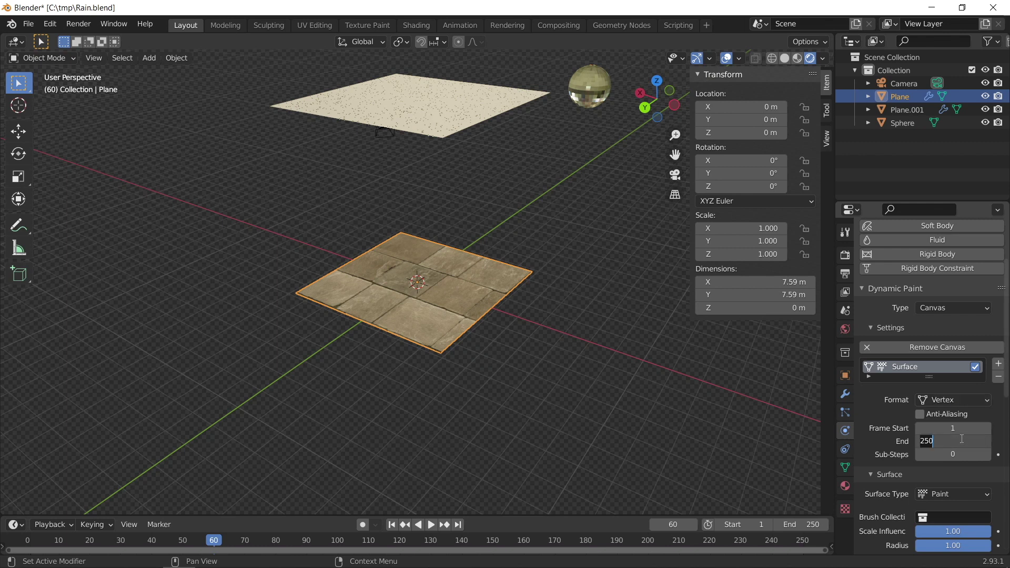
{"action": "type", "text": "500"}
{"action": "key", "text": "Return"}
{"action": "scroll", "coordinate": [947, 420], "scroll_direction": "down", "scroll_amount": 1}
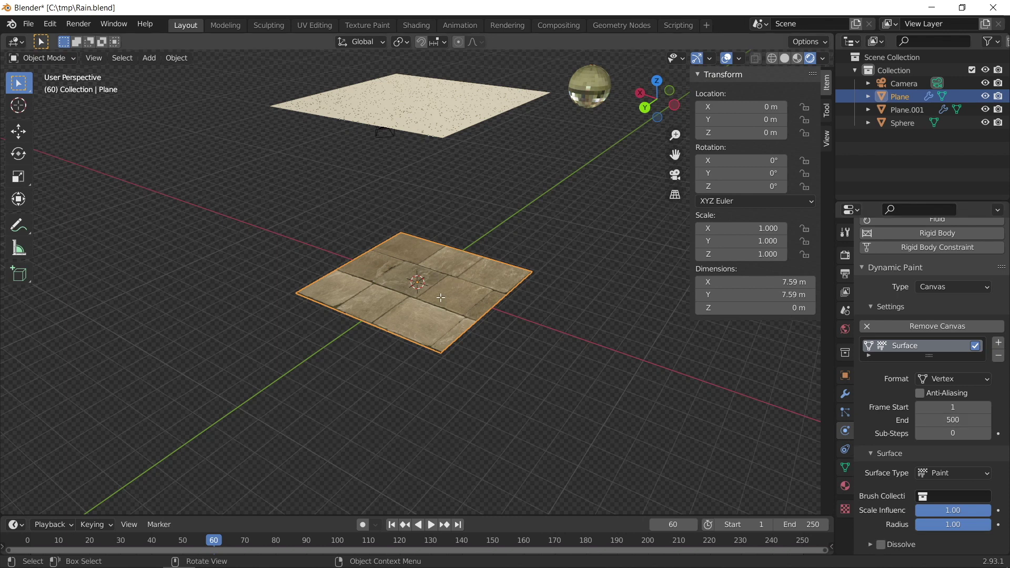
Subdivide the ground plane's mesh with 100 cuts, inspect the dense grid, and return to Object Mode
{"action": "key", "text": "Tab"}
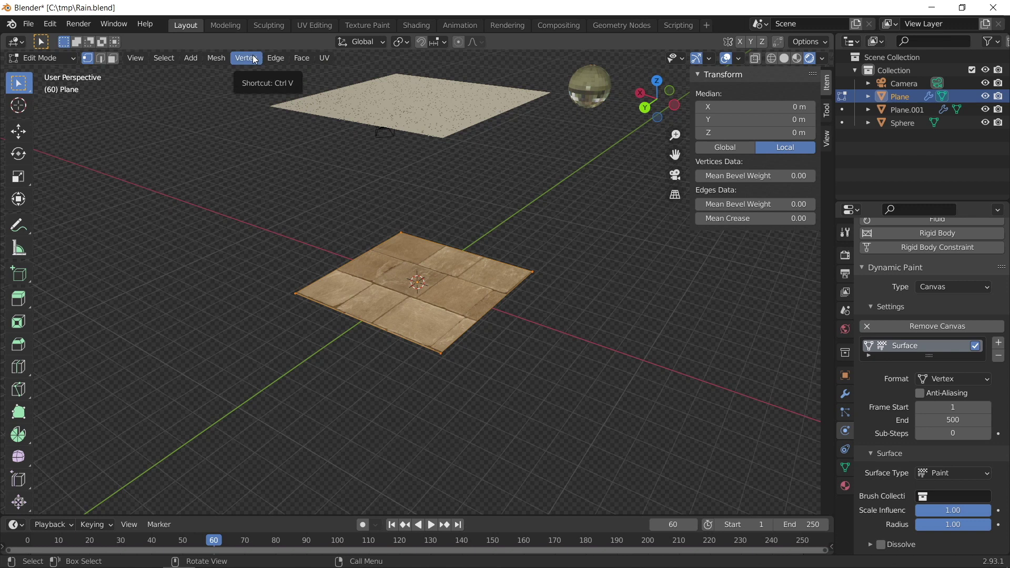
{"action": "left_click", "coordinate": [276, 59]}
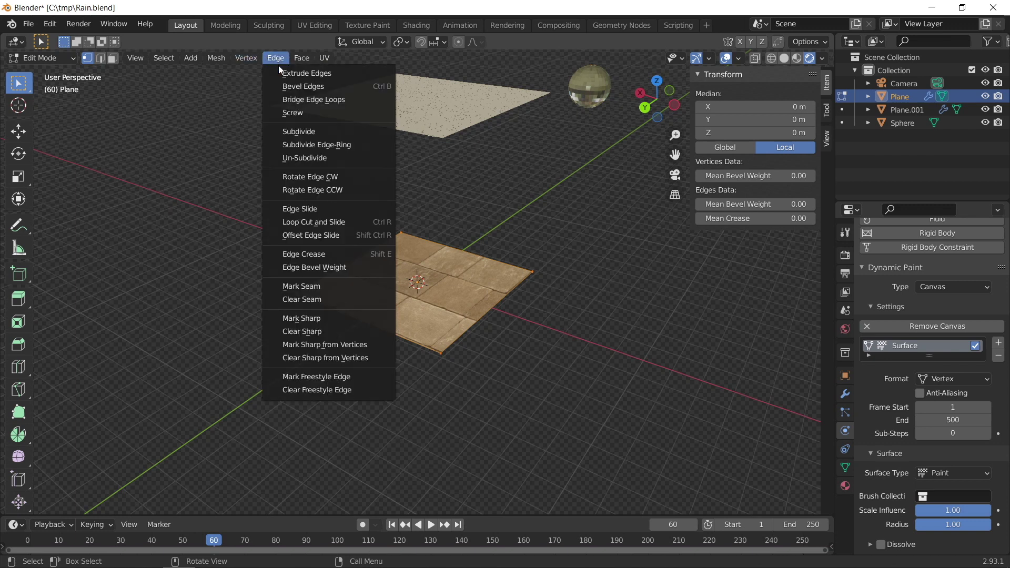
{"action": "left_click", "coordinate": [302, 132]}
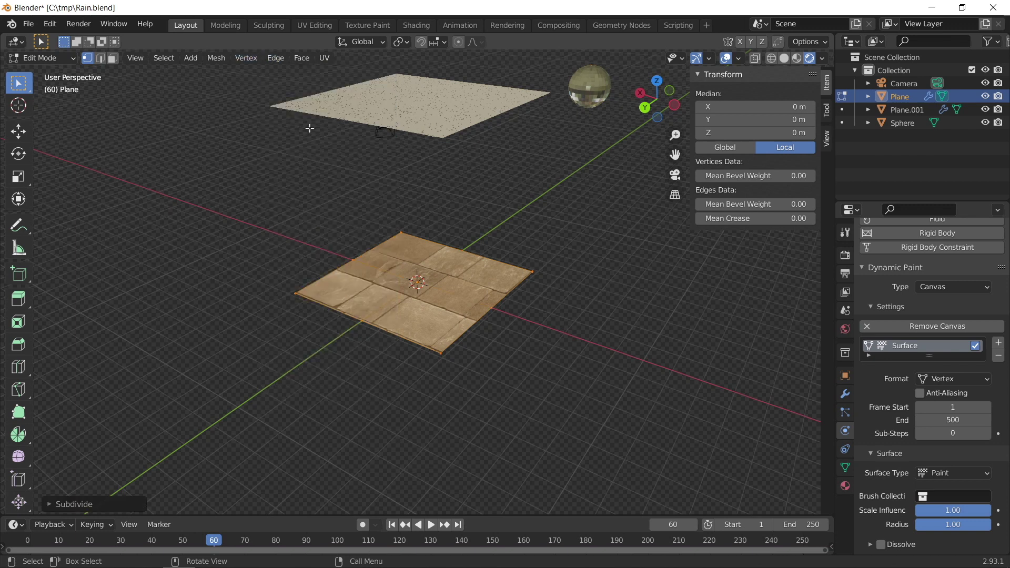
{"action": "left_click", "coordinate": [74, 504]}
{"action": "left_click", "coordinate": [181, 414]}
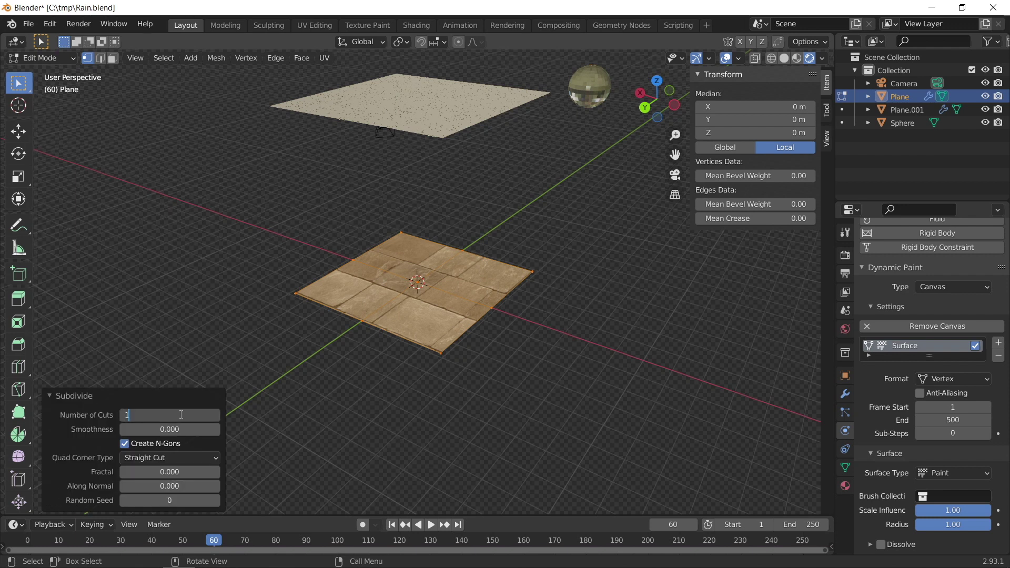
{"action": "type", "text": "000"}
{"action": "key", "text": "BackSpace"}
{"action": "key", "text": "Return"}
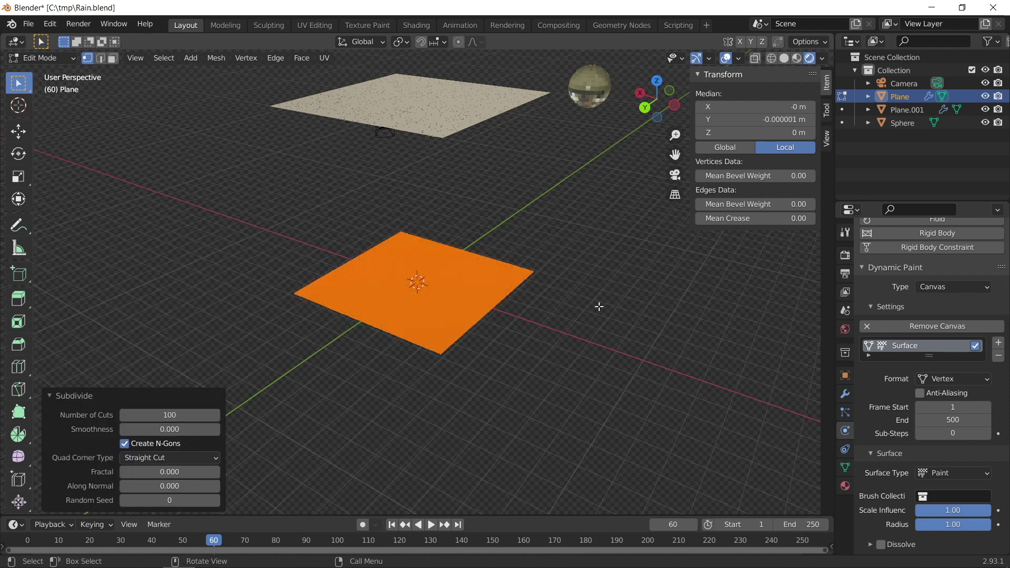
{"action": "scroll", "coordinate": [463, 316], "scroll_direction": "up", "scroll_amount": 5}
{"action": "middle_click_drag", "start_coordinate": [463, 315], "coordinate": [482, 326]}
{"action": "scroll", "coordinate": [483, 326], "scroll_direction": "down", "scroll_amount": 6}
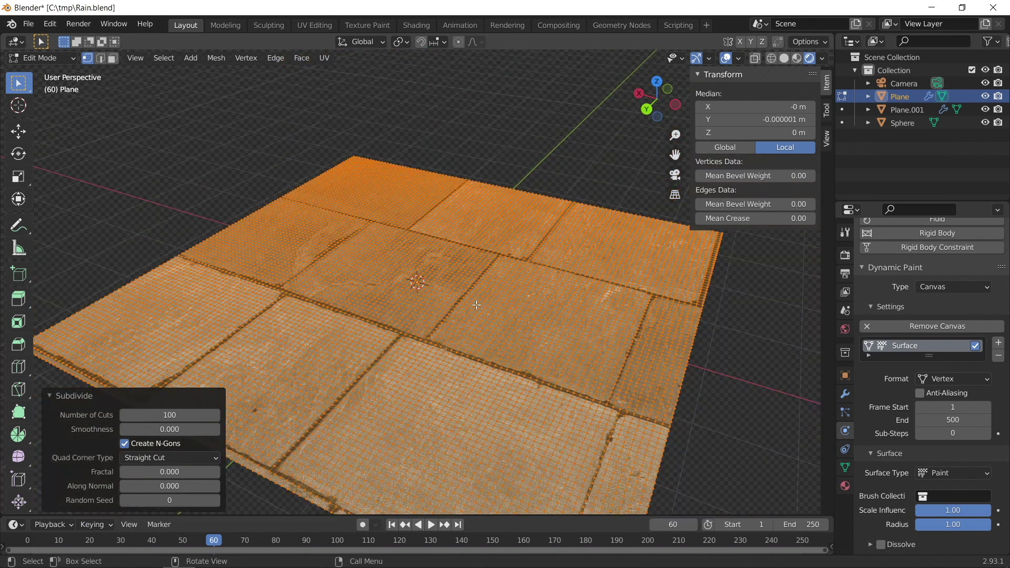
{"action": "key", "text": "Tab"}
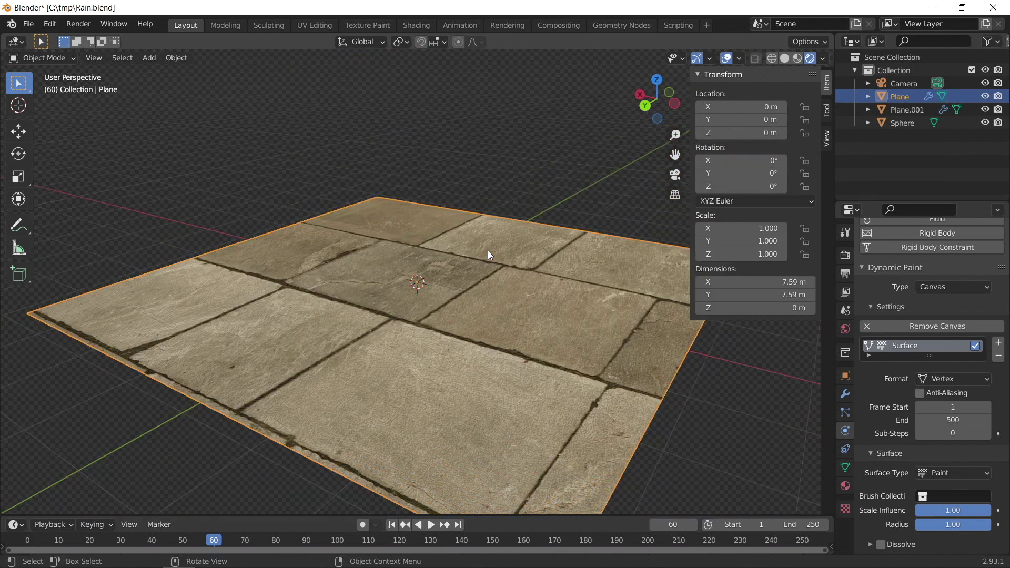
Disable Slow in the Dry settings of the ground plane's Dynamic Paint surface
{"action": "scroll", "coordinate": [897, 463], "scroll_direction": "down", "scroll_amount": 3}
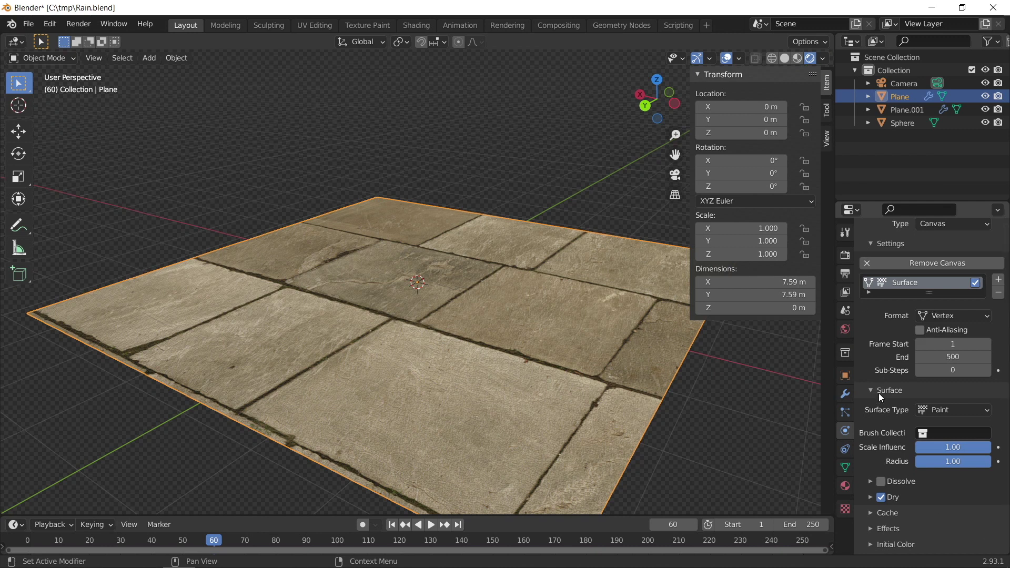
{"action": "scroll", "coordinate": [899, 369], "scroll_direction": "down", "scroll_amount": 2}
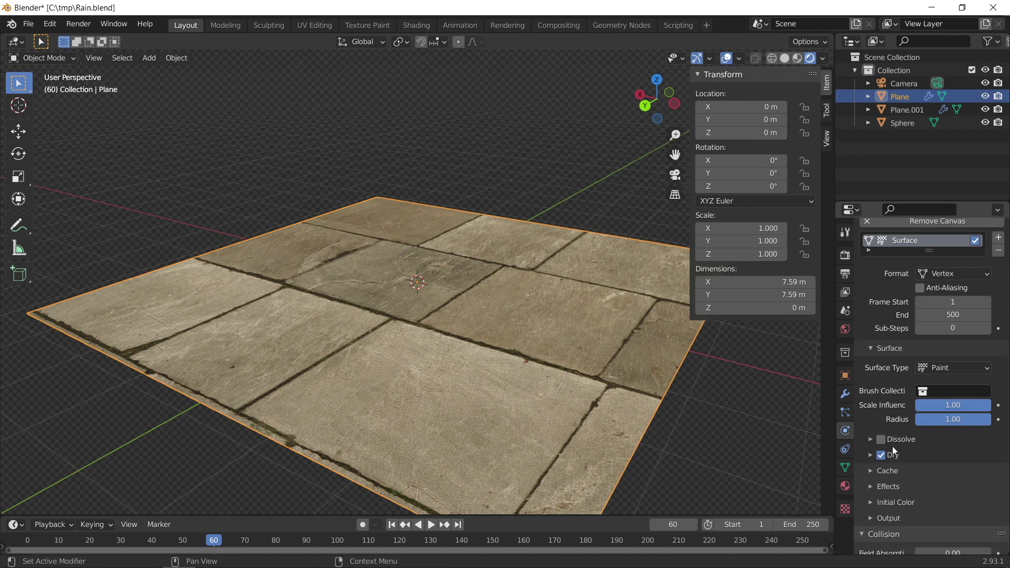
{"action": "left_click", "coordinate": [870, 455]}
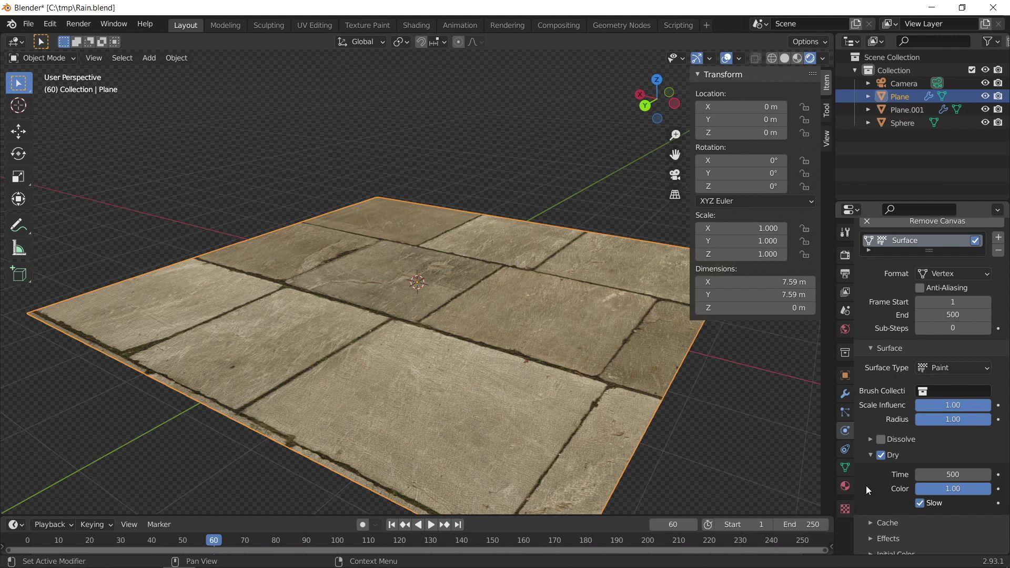
{"action": "scroll", "coordinate": [865, 485], "scroll_direction": "down", "scroll_amount": 2}
{"action": "scroll", "coordinate": [876, 449], "scroll_direction": "down", "scroll_amount": 1}
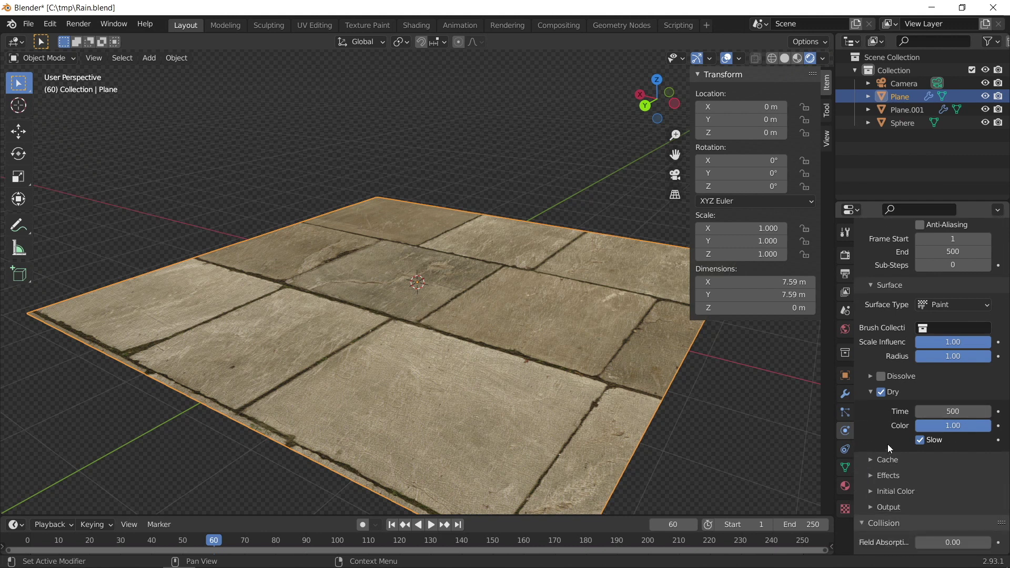
{"action": "left_click", "coordinate": [920, 440]}
Set the canvas surface's initial color type to Color and make that color black
{"action": "scroll", "coordinate": [892, 448], "scroll_direction": "down", "scroll_amount": 2}
{"action": "left_click", "coordinate": [896, 450]}
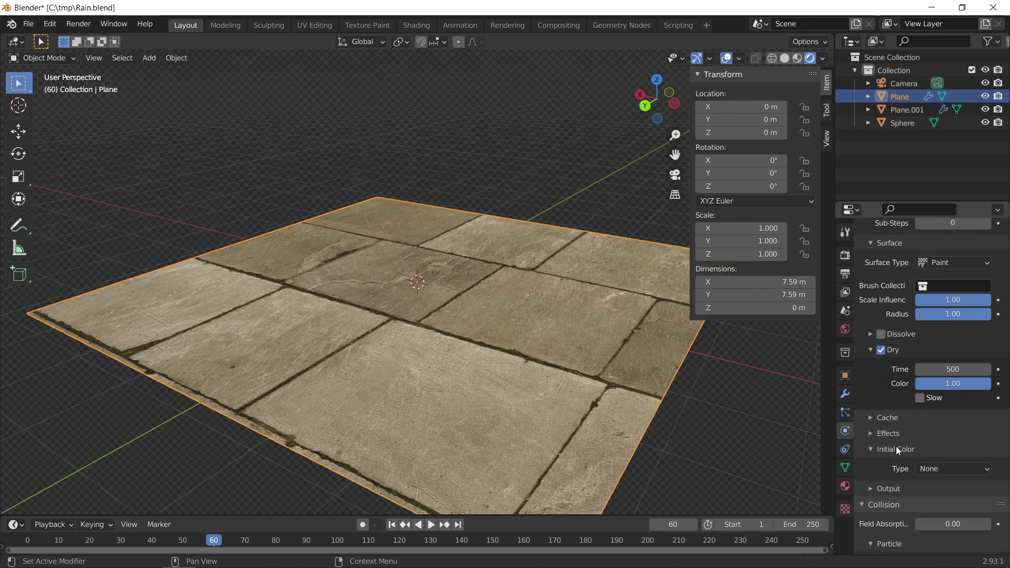
{"action": "left_click", "coordinate": [941, 468]}
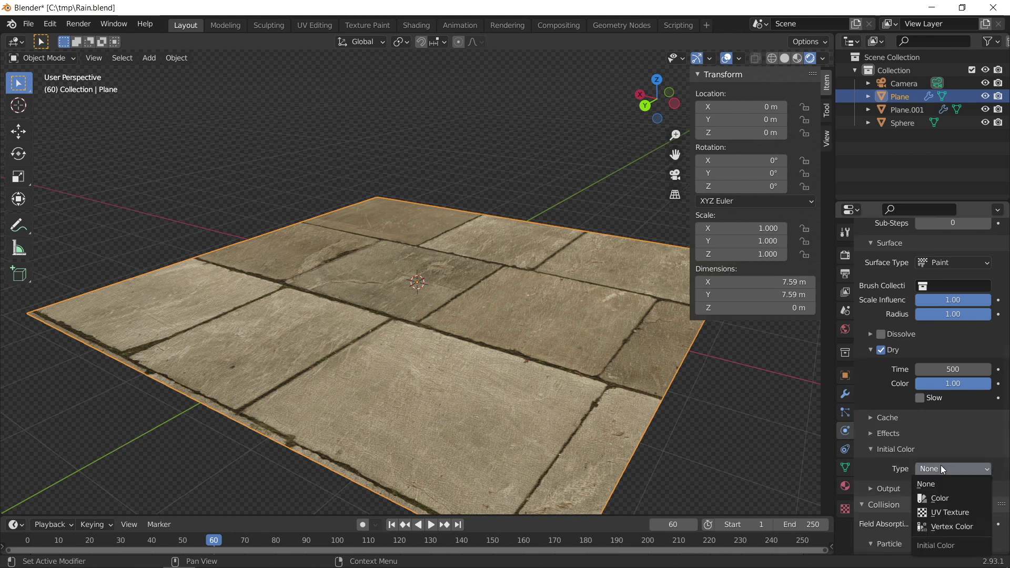
{"action": "left_click", "coordinate": [943, 498]}
{"action": "left_click", "coordinate": [945, 492]}
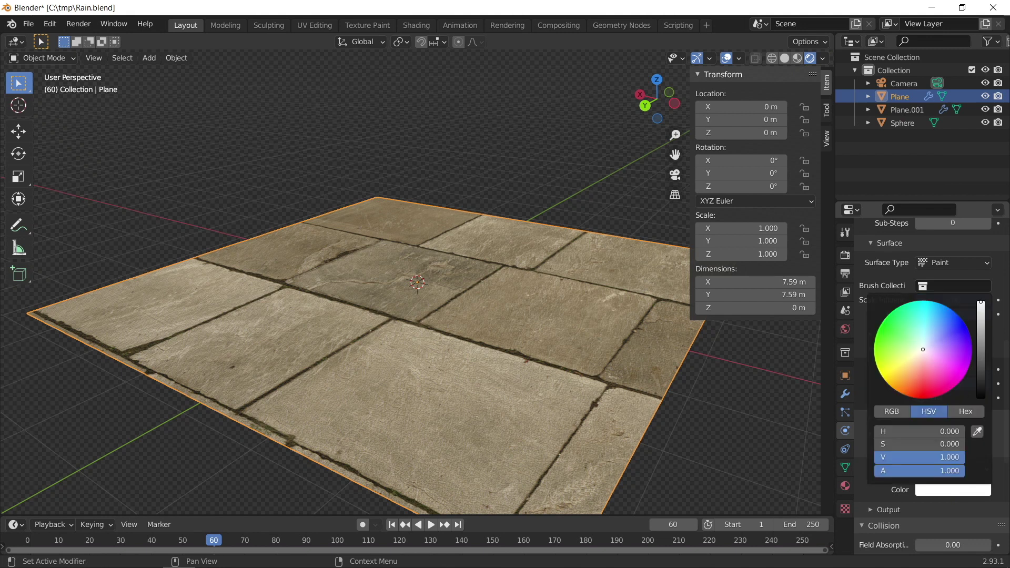
{"action": "left_click_drag", "start_coordinate": [980, 303], "coordinate": [980, 398]}
Create the paintmap and wetmap output layers for the ground plane's Dynamic Paint canvas
{"action": "scroll", "coordinate": [897, 421], "scroll_direction": "down", "scroll_amount": 4}
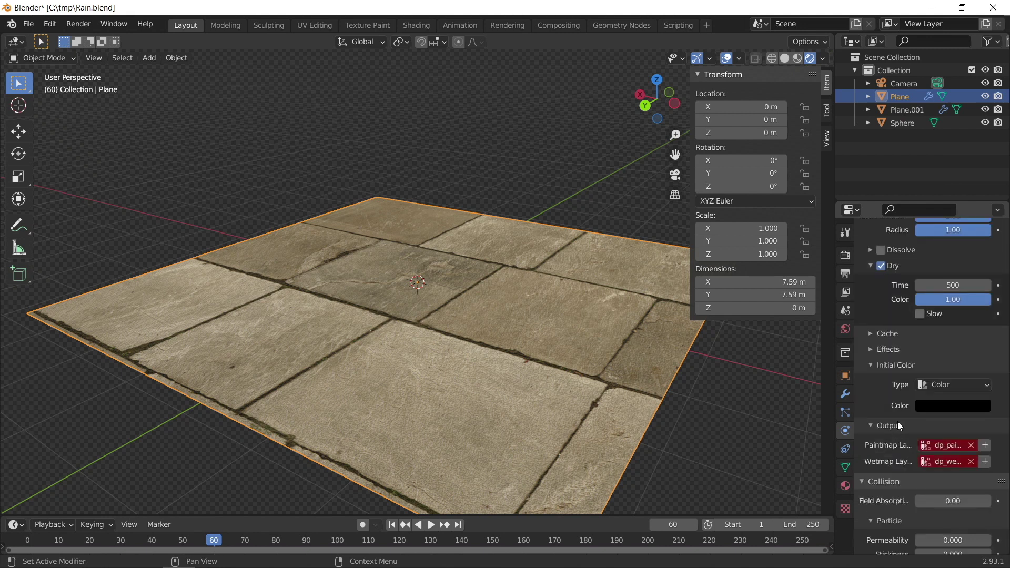
{"action": "left_click", "coordinate": [985, 445]}
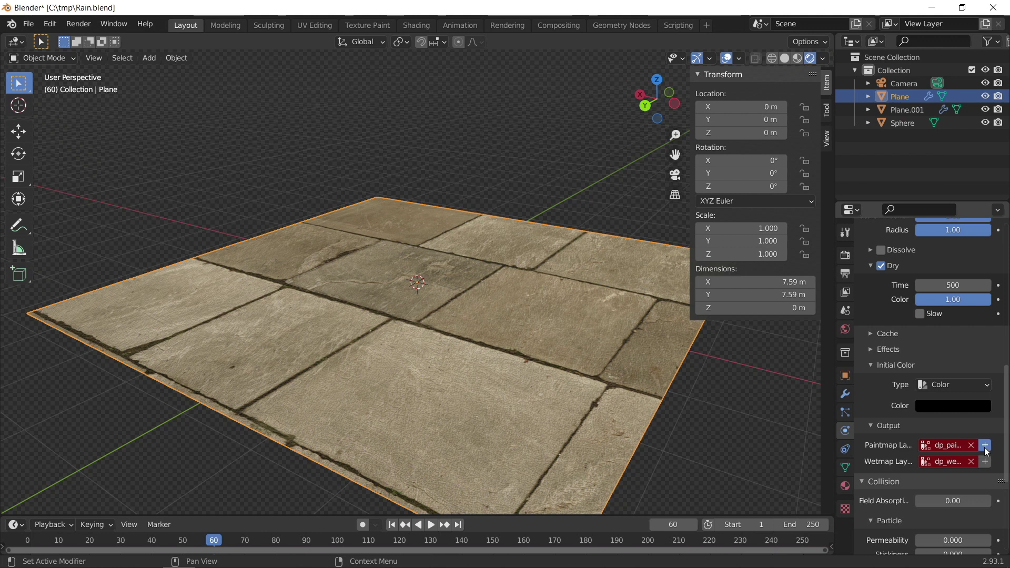
{"action": "left_click", "coordinate": [985, 461]}
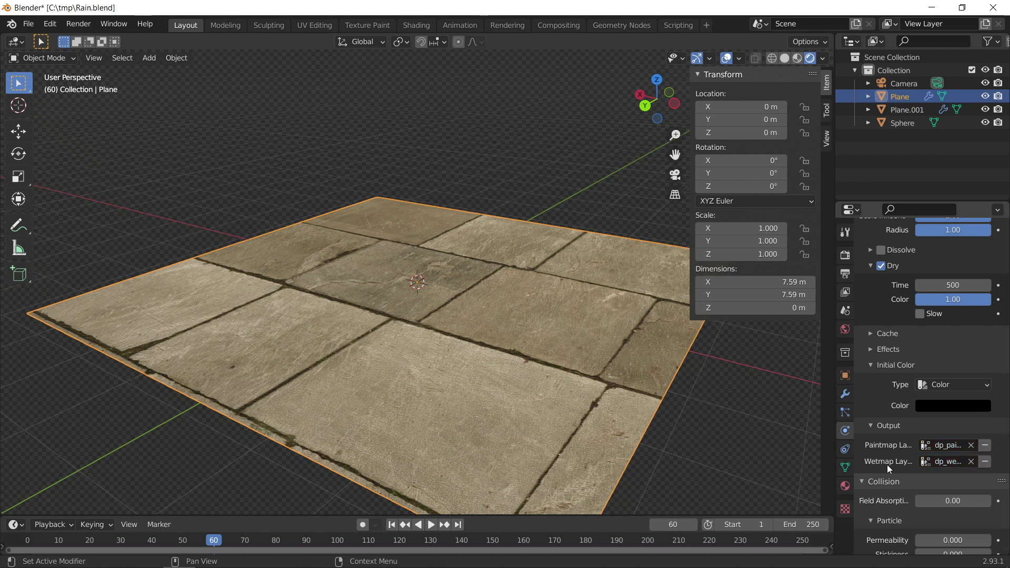
Set the ground plane's particle collision damping to 0.849 and friction to 0.836
{"action": "scroll", "coordinate": [878, 456], "scroll_direction": "down", "scroll_amount": 2}
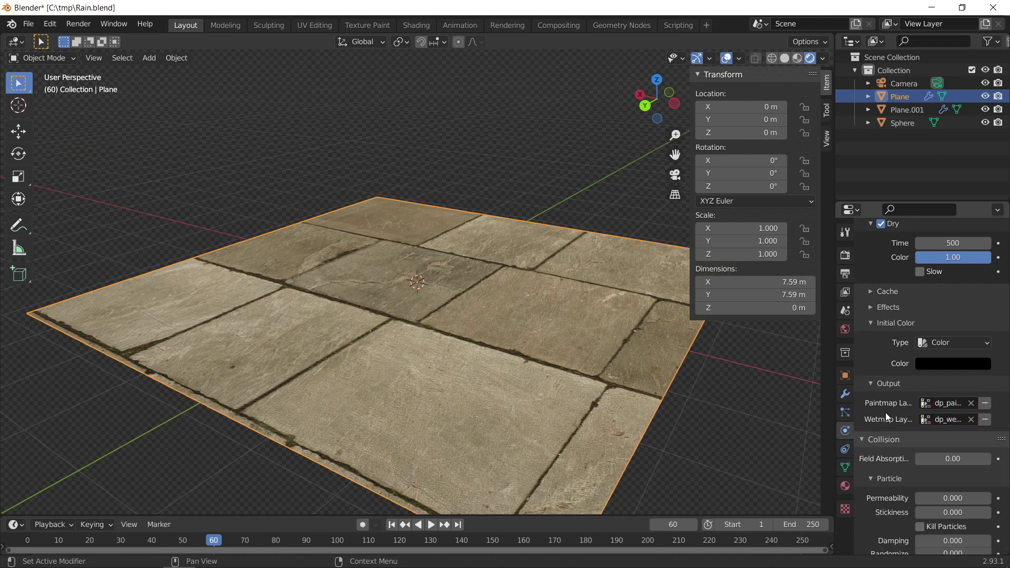
{"action": "scroll", "coordinate": [876, 424], "scroll_direction": "down", "scroll_amount": 2}
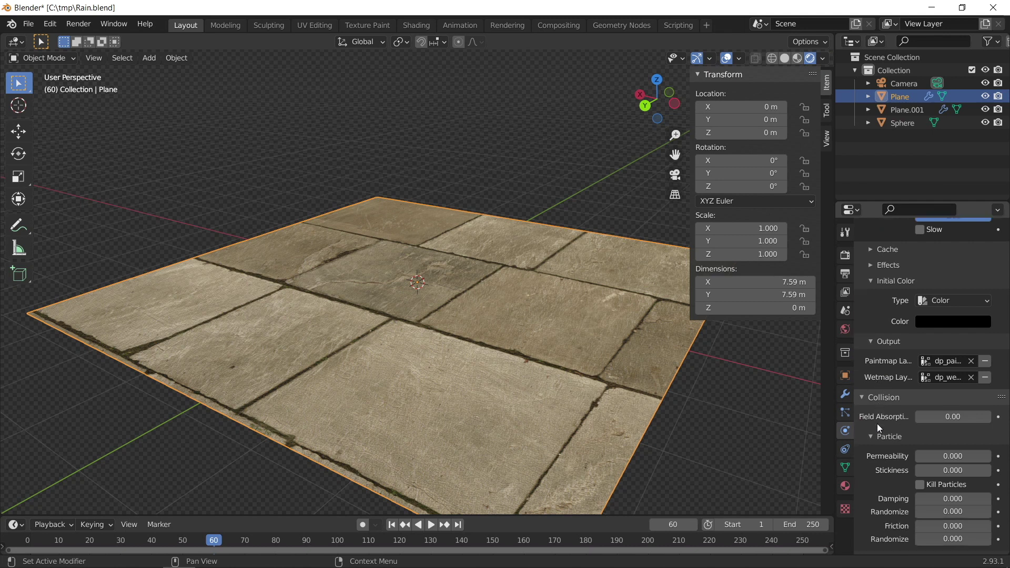
{"action": "scroll", "coordinate": [888, 444], "scroll_direction": "down", "scroll_amount": 3}
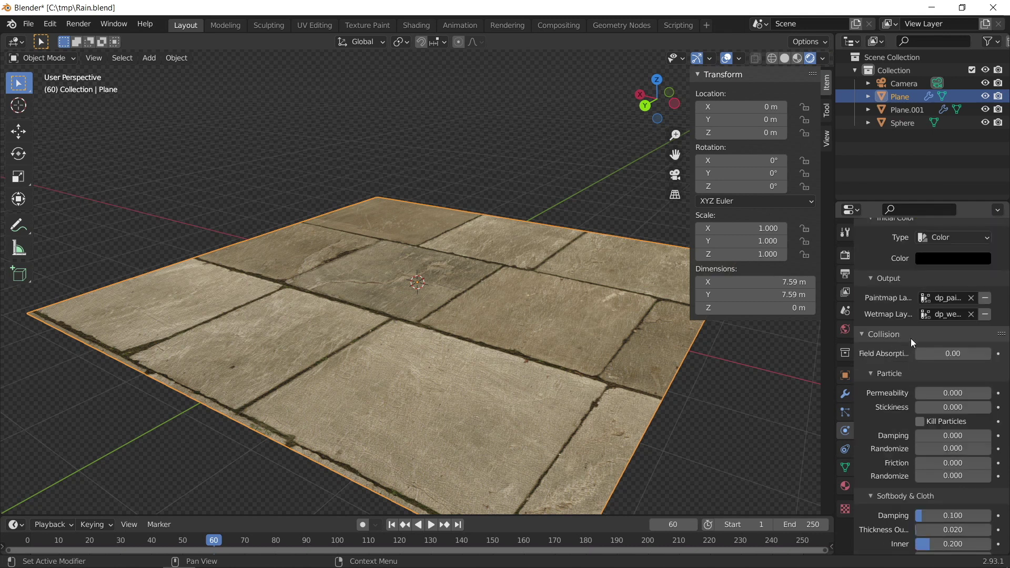
{"action": "left_click_drag", "start_coordinate": [945, 432], "coordinate": [978, 432]}
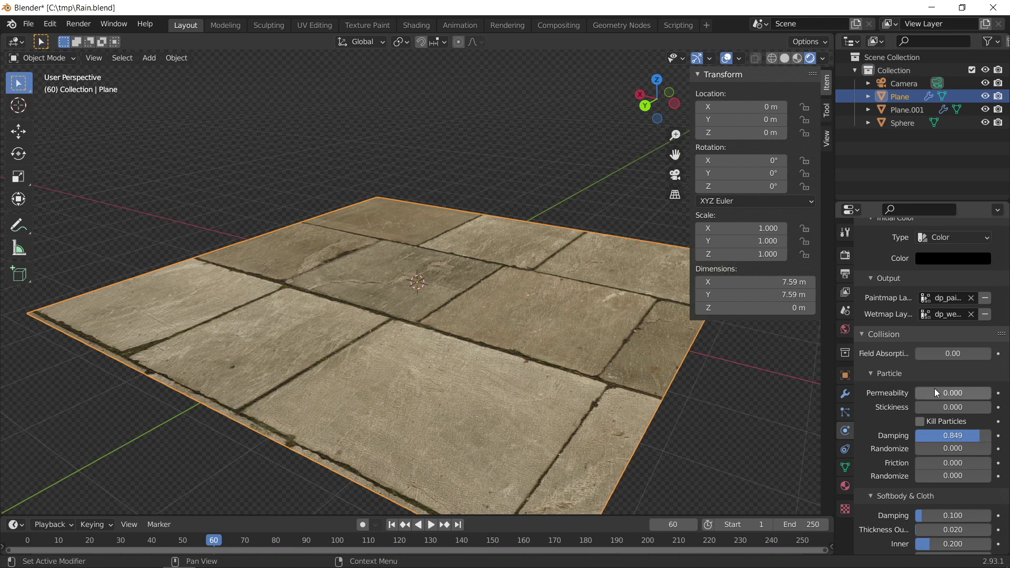
{"action": "left_click_drag", "start_coordinate": [929, 463], "coordinate": [978, 463]}
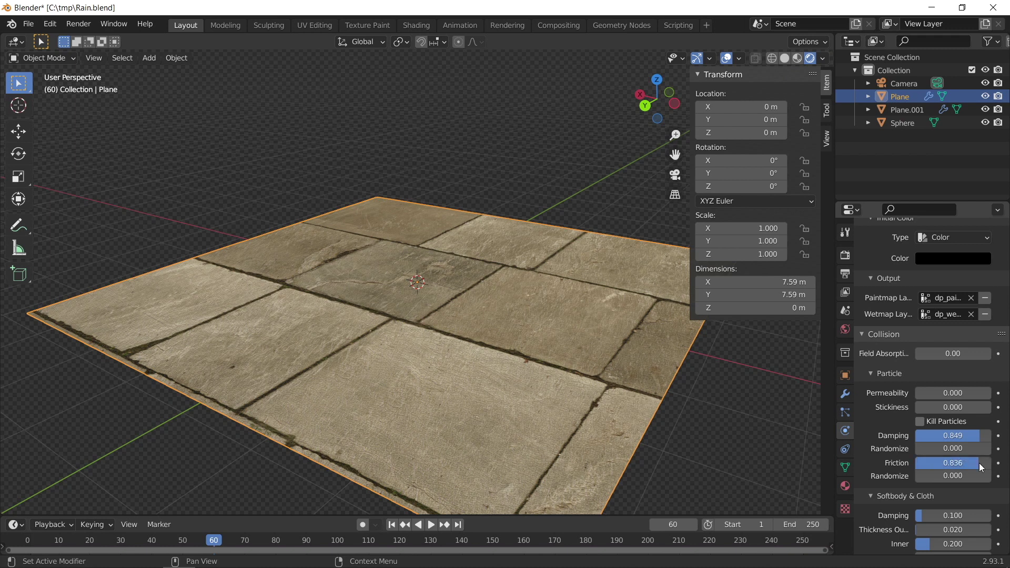
Switch the viewport to solid shading and play the animation from frame 1 to examine how drops land on the ground
{"action": "scroll", "coordinate": [358, 350], "scroll_direction": "down", "scroll_amount": 2}
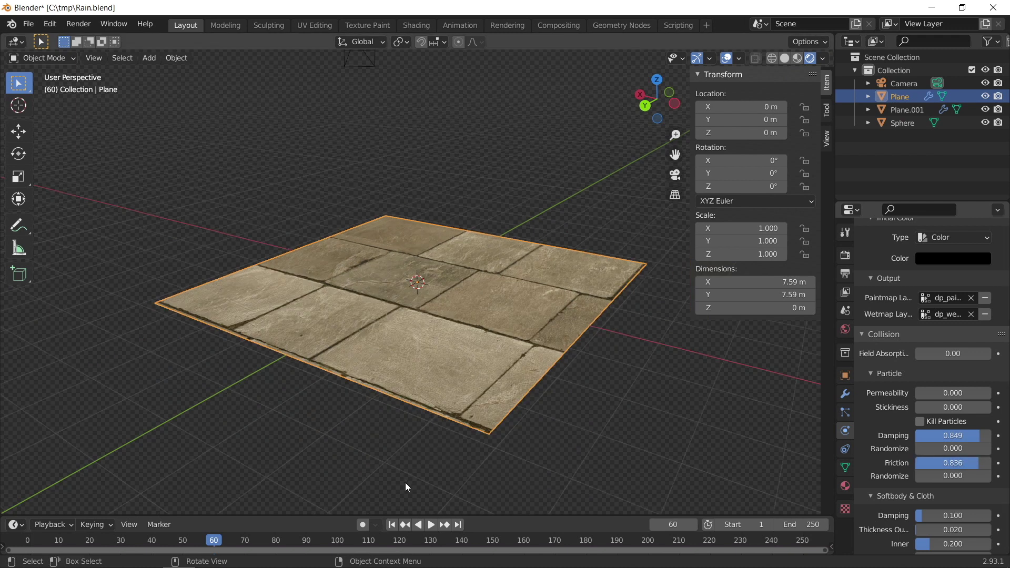
{"action": "left_click", "coordinate": [392, 524]}
{"action": "left_click", "coordinate": [784, 58]}
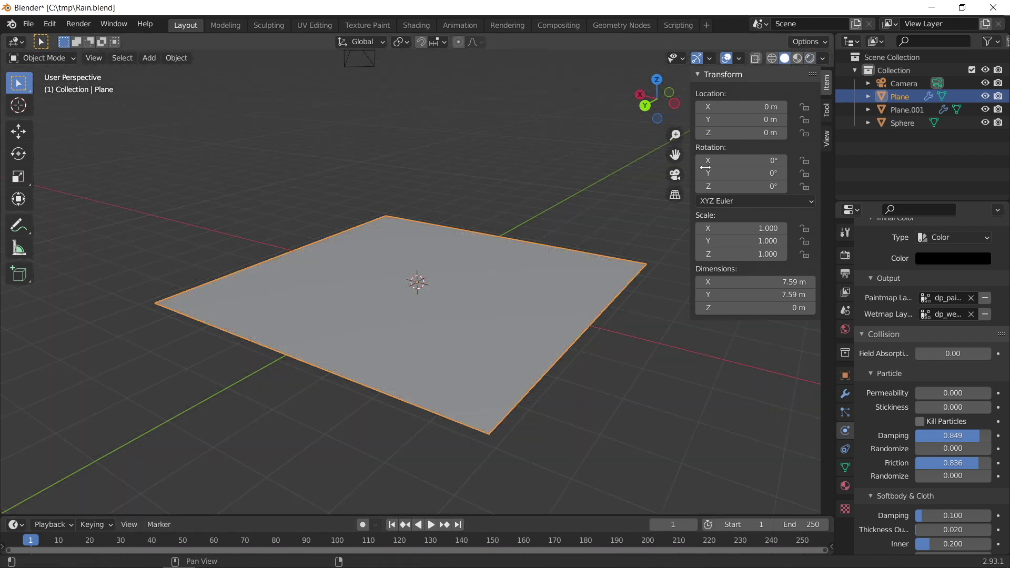
{"action": "left_click", "coordinate": [434, 525]}
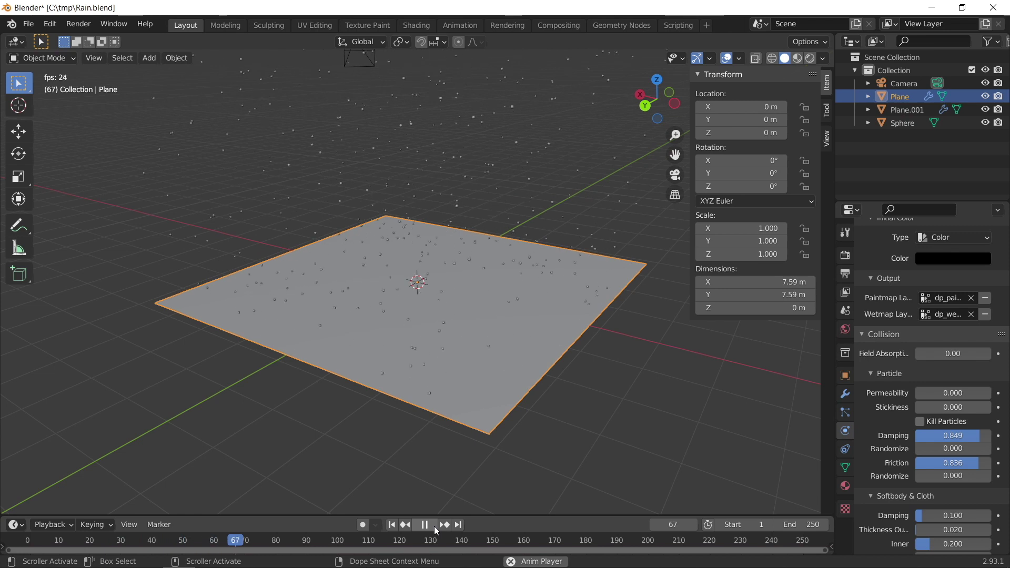
{"action": "left_click", "coordinate": [434, 526]}
{"action": "scroll", "coordinate": [380, 336], "scroll_direction": "up", "scroll_amount": 4}
{"action": "scroll", "coordinate": [378, 334], "scroll_direction": "down", "scroll_amount": 3}
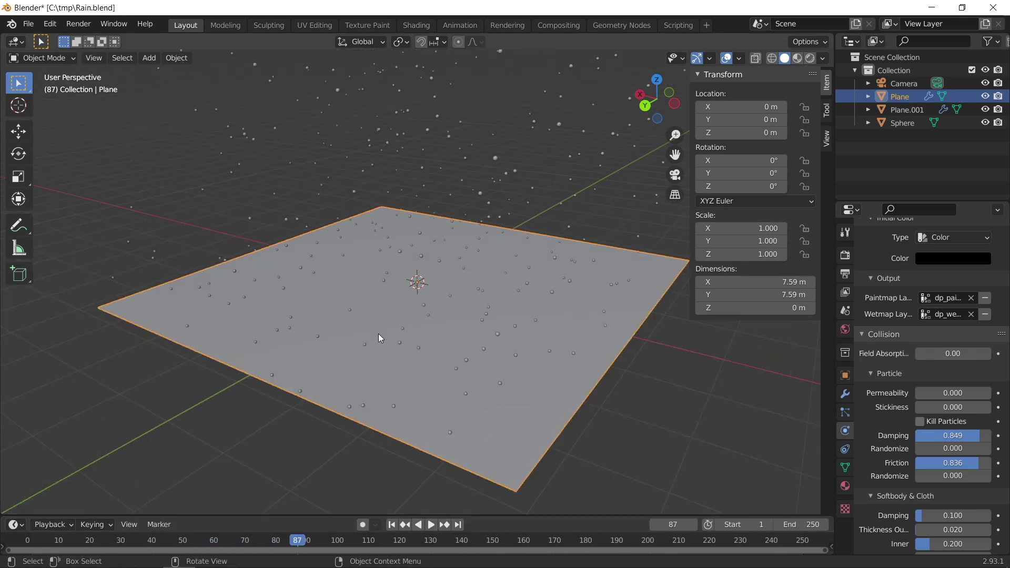
Collapse the ground plane's Collision settings and enable the Spread and Drip effects for its Dynamic Paint surface
{"action": "scroll", "coordinate": [886, 340], "scroll_direction": "up", "scroll_amount": 1}
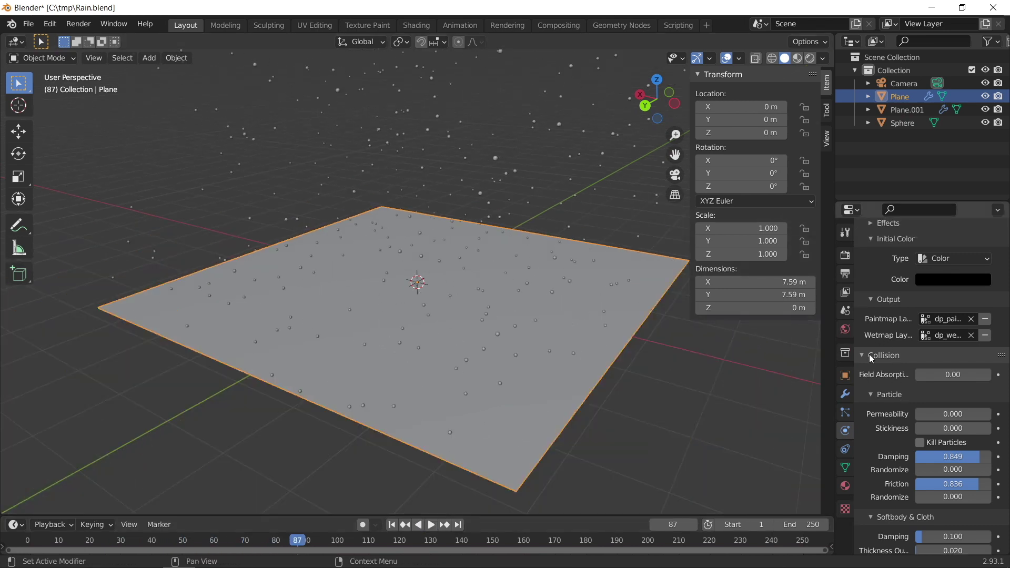
{"action": "scroll", "coordinate": [876, 357], "scroll_direction": "up", "scroll_amount": 9}
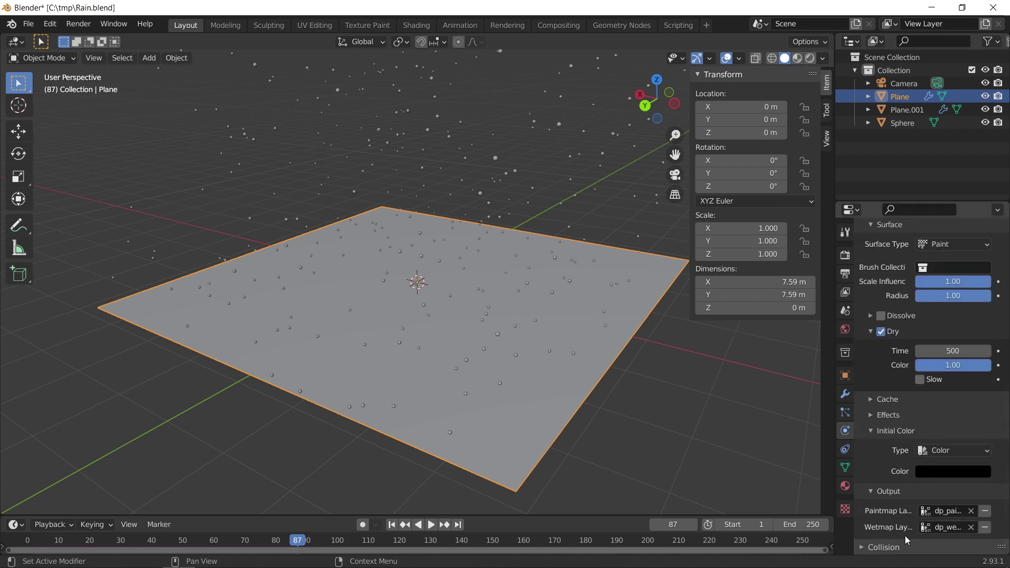
{"action": "left_click", "coordinate": [904, 411]}
{"action": "scroll", "coordinate": [889, 347], "scroll_direction": "up", "scroll_amount": 2}
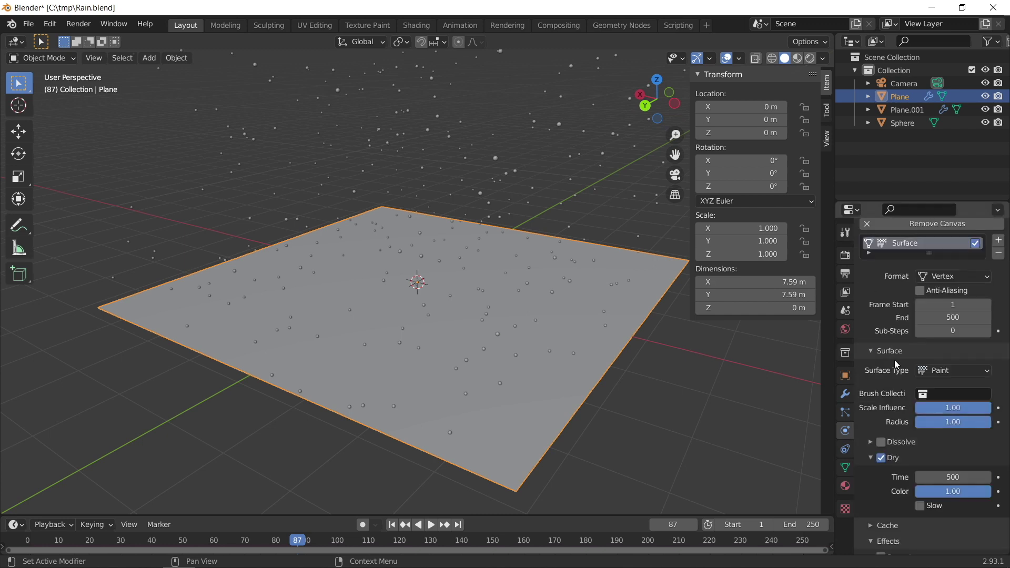
{"action": "scroll", "coordinate": [912, 369], "scroll_direction": "down", "scroll_amount": 4}
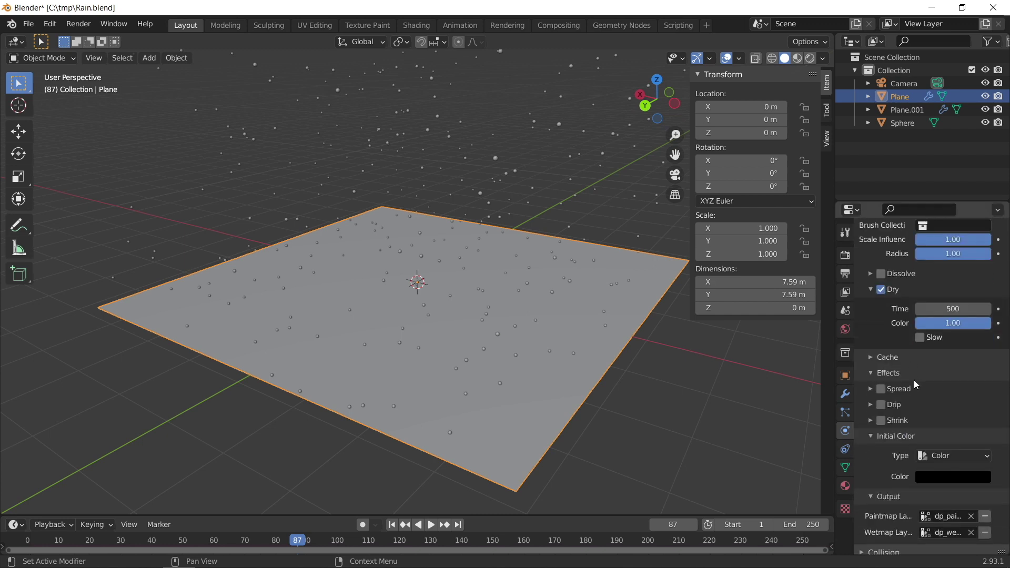
{"action": "left_click", "coordinate": [882, 390]}
{"action": "left_click", "coordinate": [874, 392]}
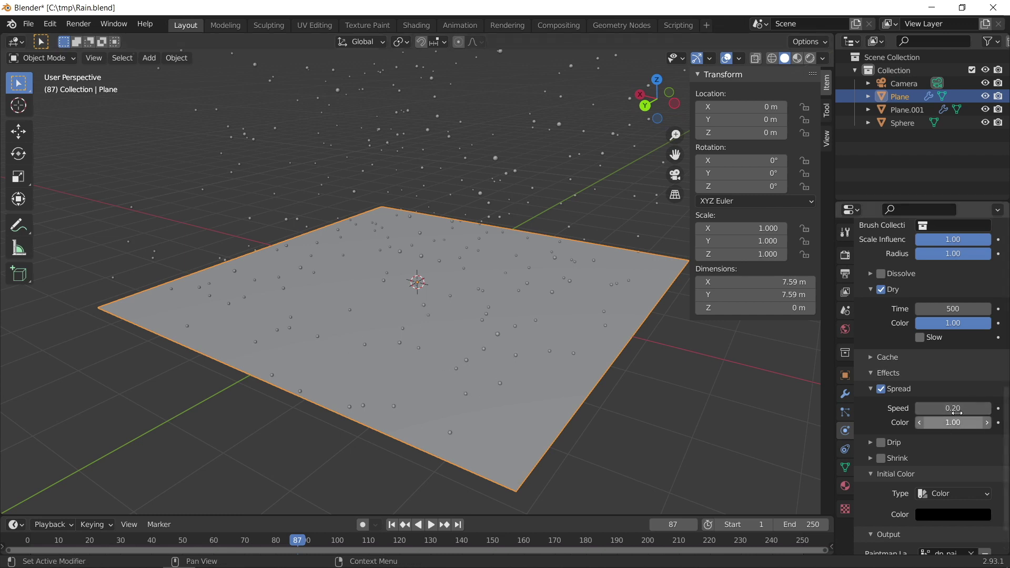
{"action": "left_click", "coordinate": [881, 442]}
{"action": "scroll", "coordinate": [917, 396], "scroll_direction": "up", "scroll_amount": 4}
{"action": "scroll", "coordinate": [434, 121], "scroll_direction": "down", "scroll_amount": 2}
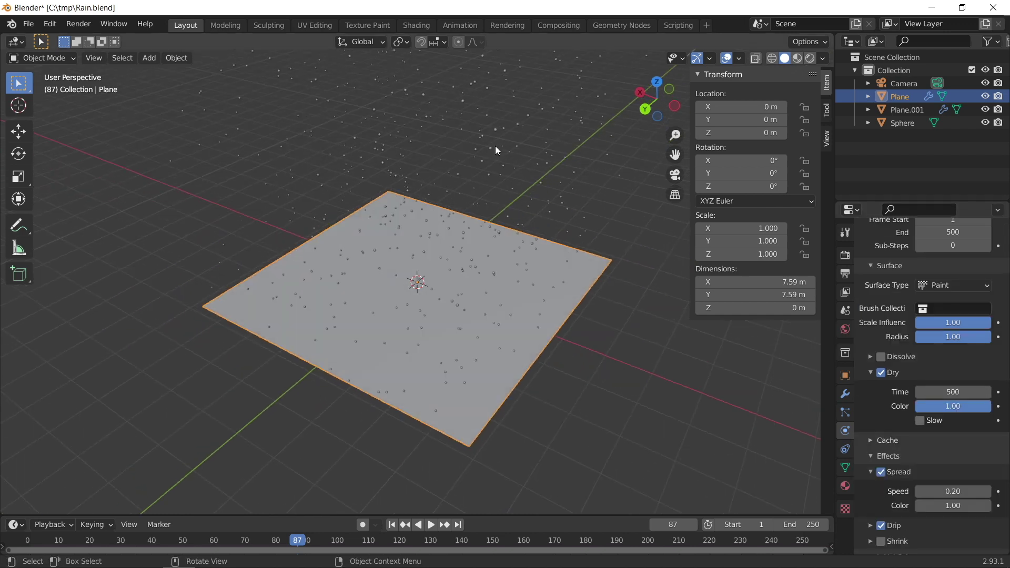
Return to frame 1 and add a Dynamic Paint brush to the upper plane
{"action": "scroll", "coordinate": [495, 146], "scroll_direction": "down", "scroll_amount": 2}
{"action": "left_click", "coordinate": [391, 525]}
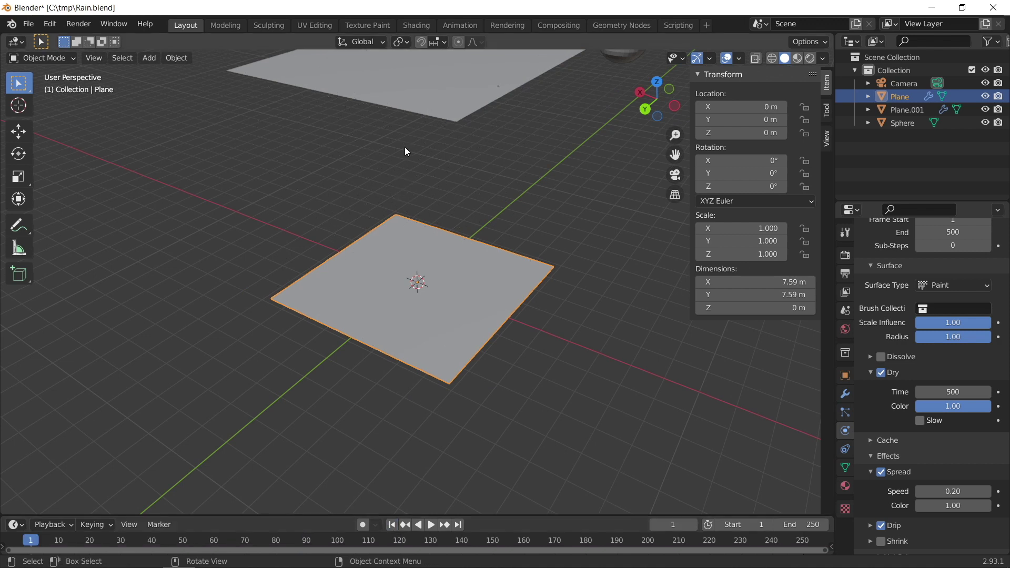
{"action": "left_click", "coordinate": [443, 120]}
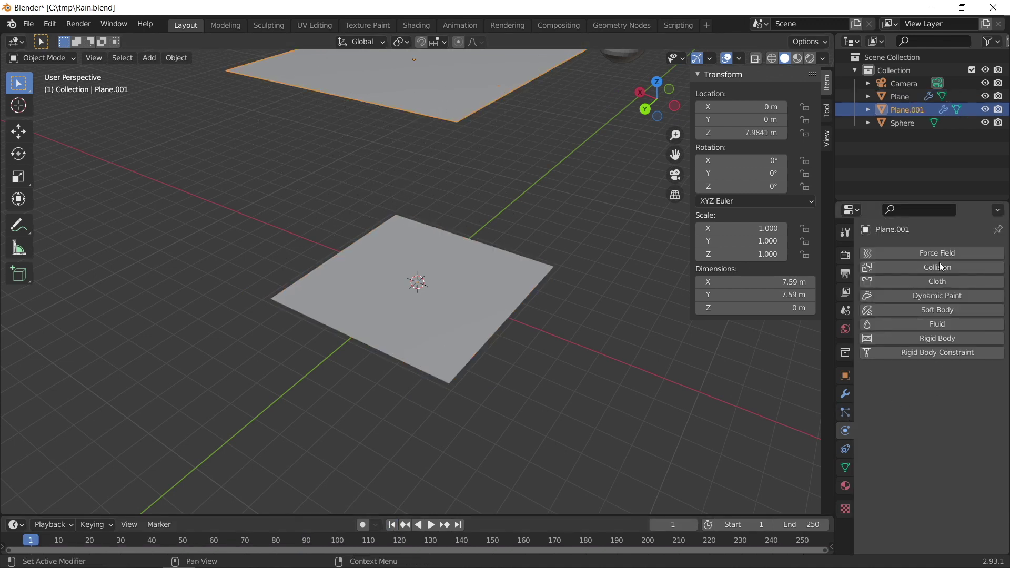
{"action": "left_click", "coordinate": [942, 296]}
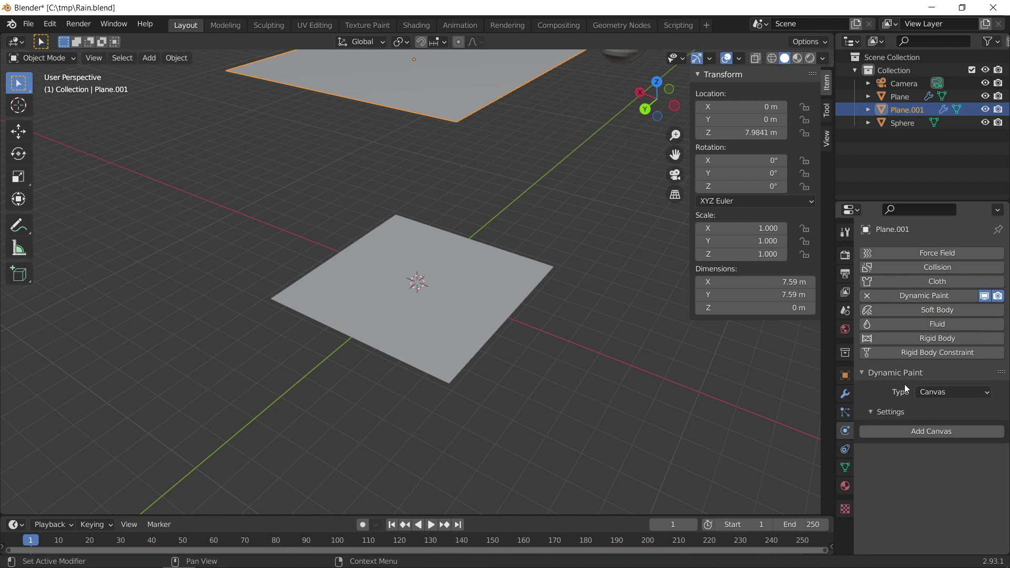
{"action": "left_click", "coordinate": [938, 393]}
{"action": "left_click", "coordinate": [939, 421]}
{"action": "left_click", "coordinate": [898, 435]}
{"action": "scroll", "coordinate": [876, 452], "scroll_direction": "down", "scroll_amount": 2}
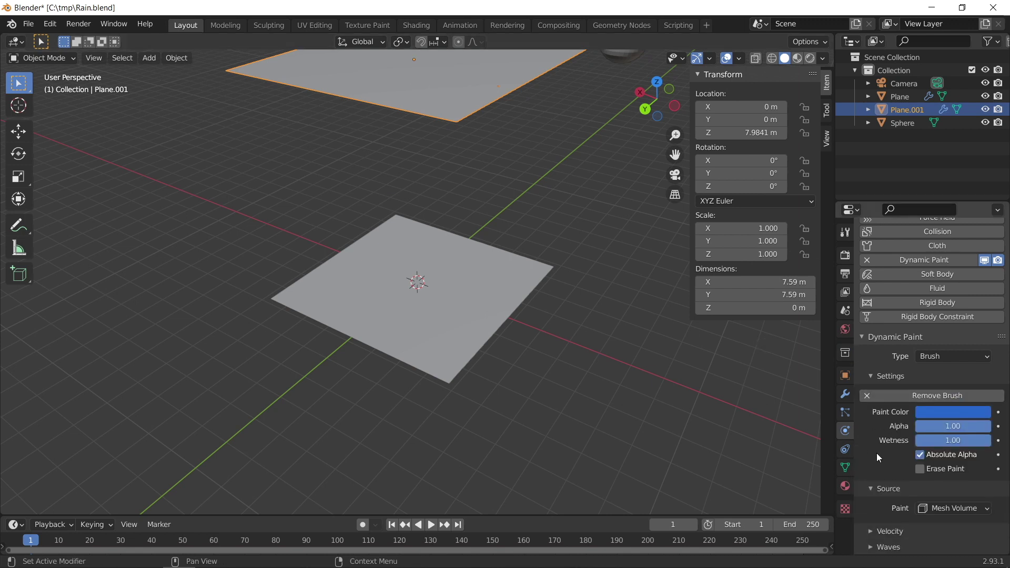
Set the upper plane's brush paint color to white and its paint source to Particle System, using ParticleSystem
{"action": "left_click", "coordinate": [944, 408]}
{"action": "mouse_move", "coordinate": [979, 282]}
{"action": "left_mouse_down"}
{"action": "mouse_move", "coordinate": [980, 237]}
{"action": "mouse_move", "coordinate": [923, 285]}
{"action": "left_mouse_up"}
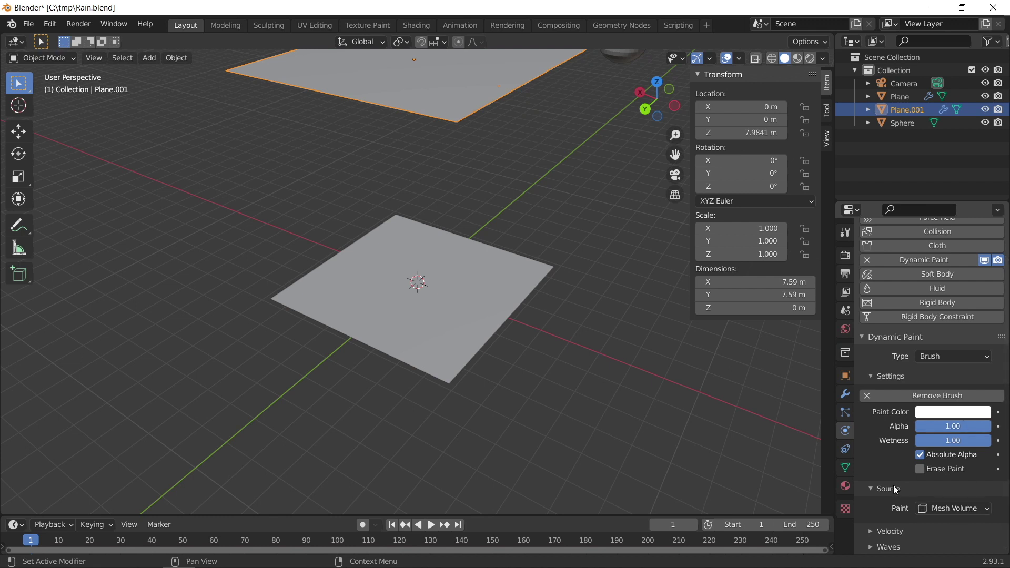
{"action": "left_click", "coordinate": [938, 508]}
{"action": "left_click", "coordinate": [937, 493]}
{"action": "scroll", "coordinate": [934, 529], "scroll_direction": "down", "scroll_amount": 1}
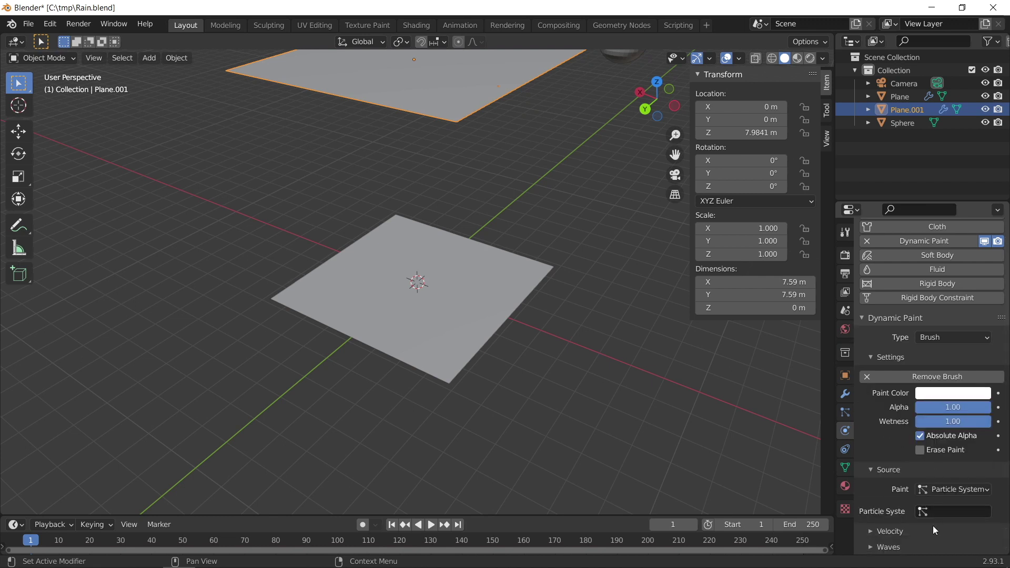
{"action": "left_click", "coordinate": [947, 511]}
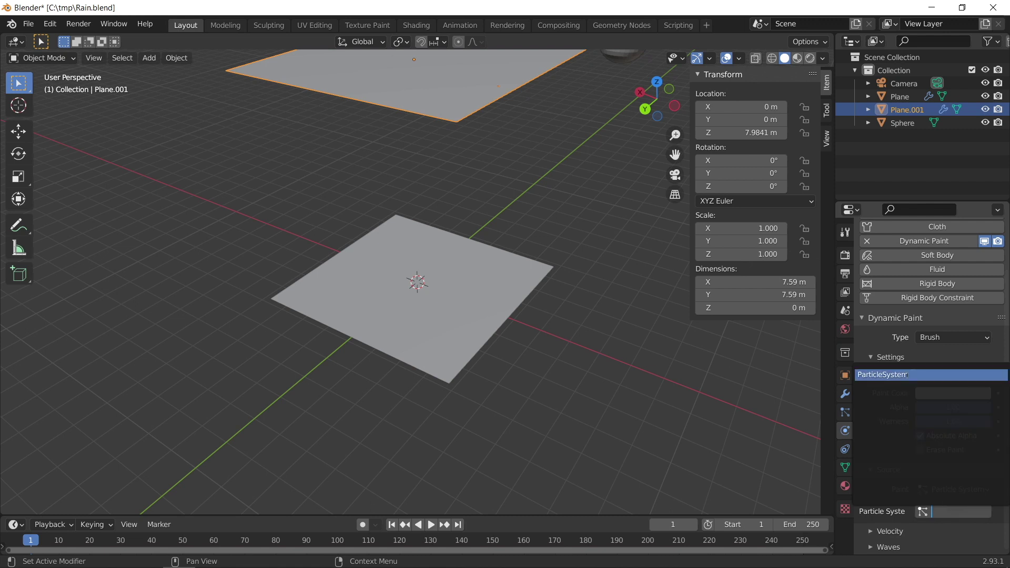
{"action": "left_click", "coordinate": [926, 374]}
{"action": "scroll", "coordinate": [893, 456], "scroll_direction": "down", "scroll_amount": 2}
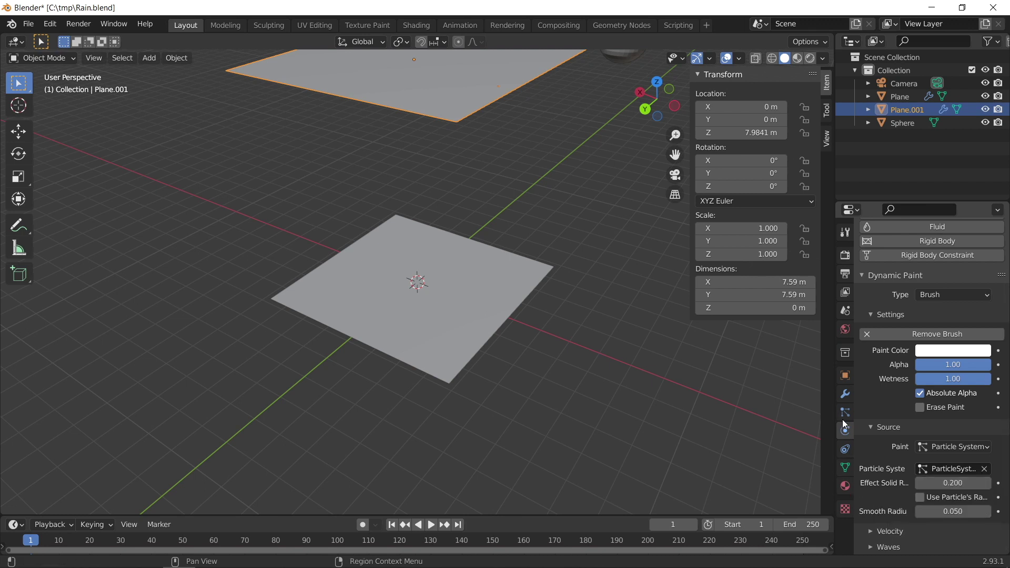
Expand the upper plane brush's Waves settings and choose the Obstacle wave type
{"action": "left_click", "coordinate": [876, 547]}
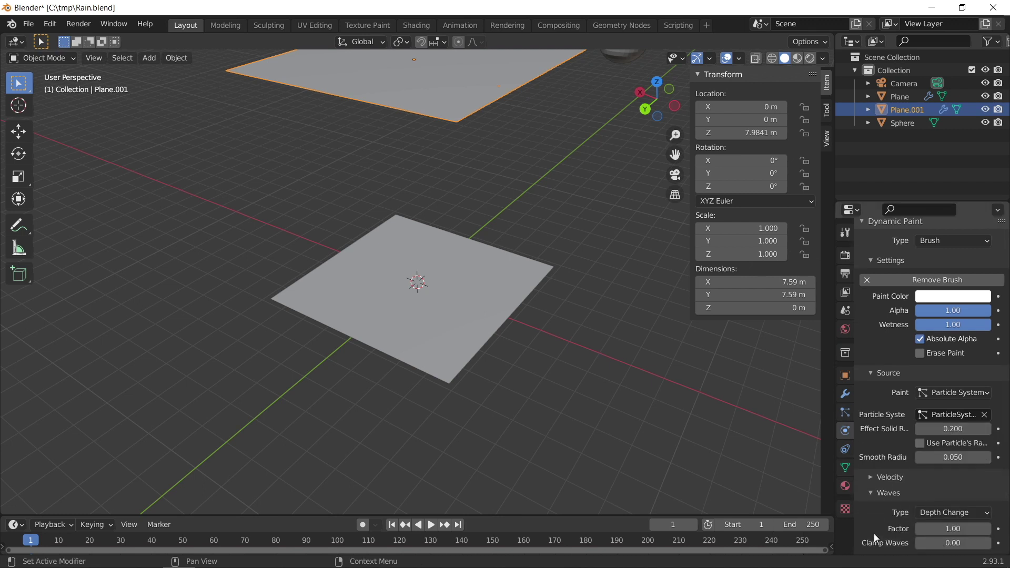
{"action": "left_click", "coordinate": [934, 518]}
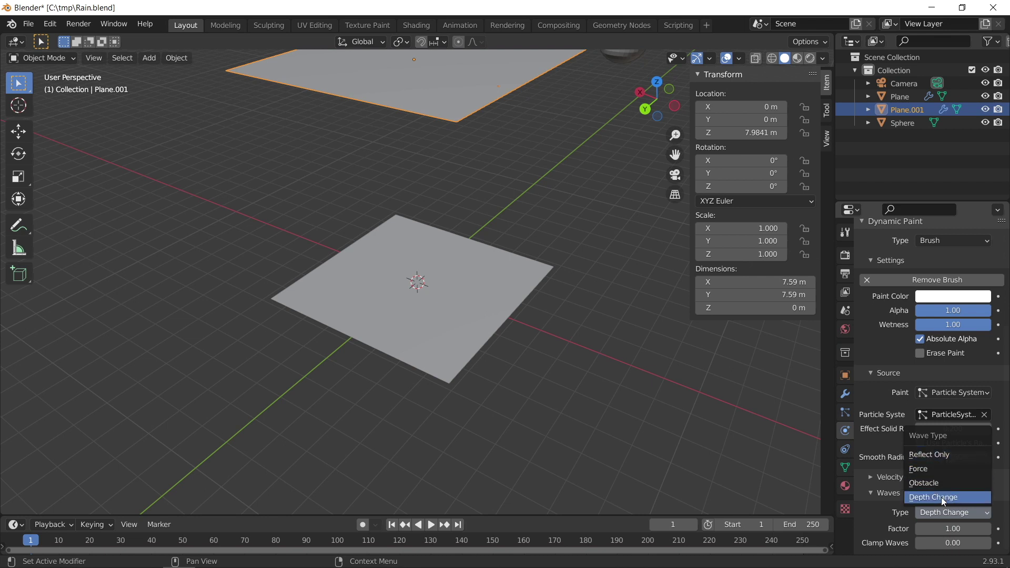
{"action": "left_click", "coordinate": [941, 481]}
{"action": "scroll", "coordinate": [863, 436], "scroll_direction": "up", "scroll_amount": 6}
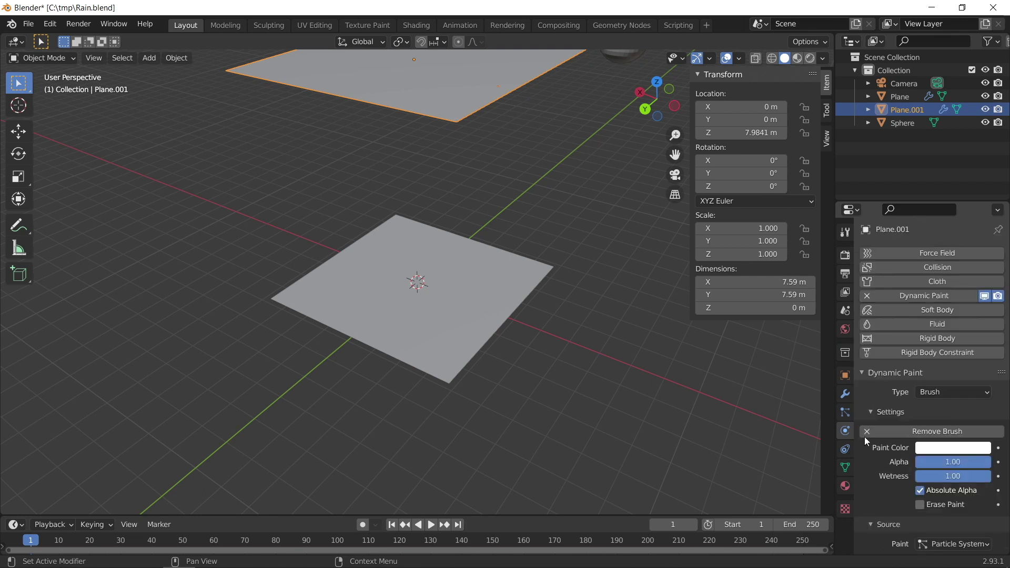
Bake the particle system cache of the upper plane
{"action": "left_click", "coordinate": [846, 413]}
{"action": "scroll", "coordinate": [889, 428], "scroll_direction": "down", "scroll_amount": 8}
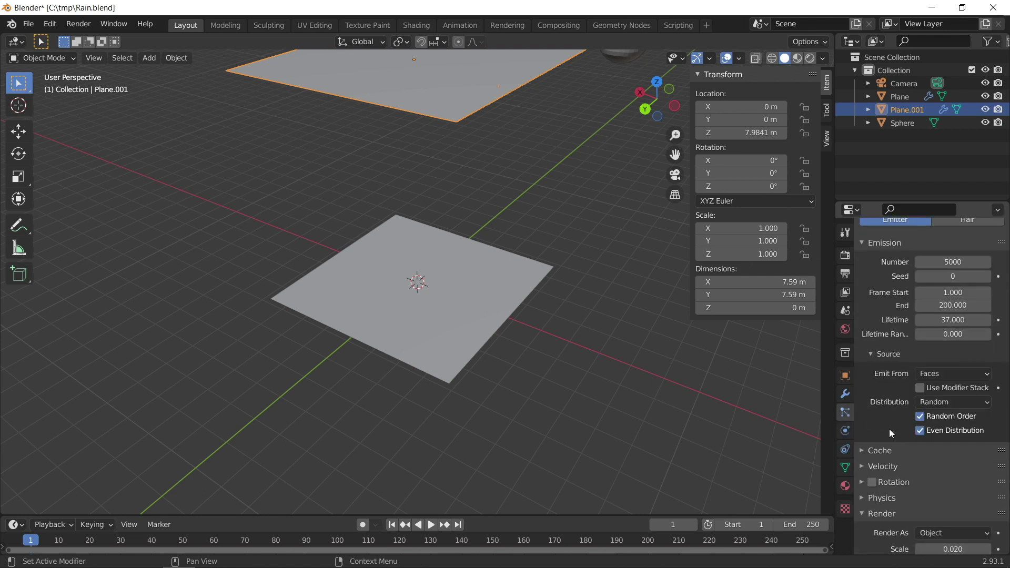
{"action": "left_click", "coordinate": [876, 387]}
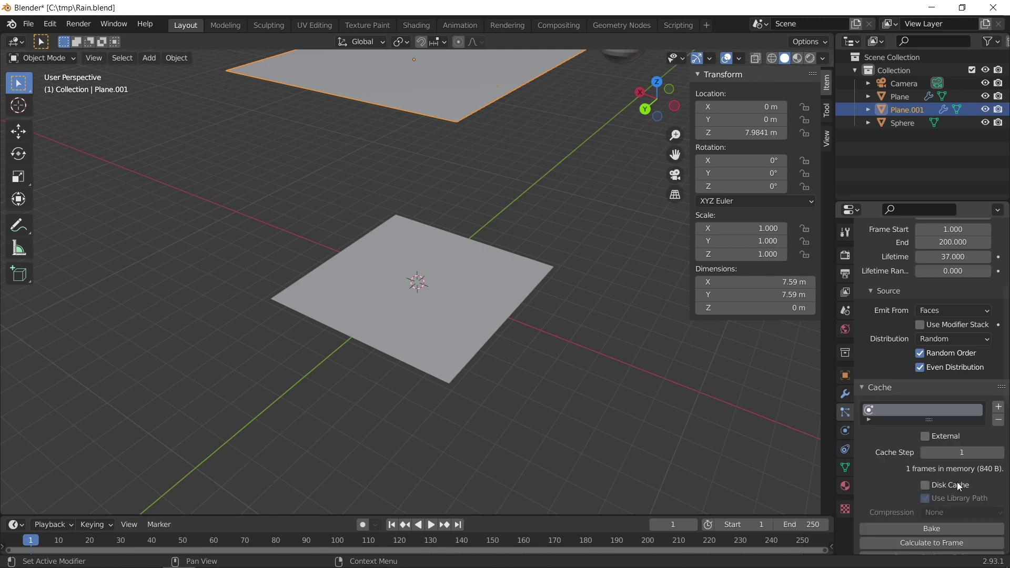
{"action": "left_click", "coordinate": [932, 528]}
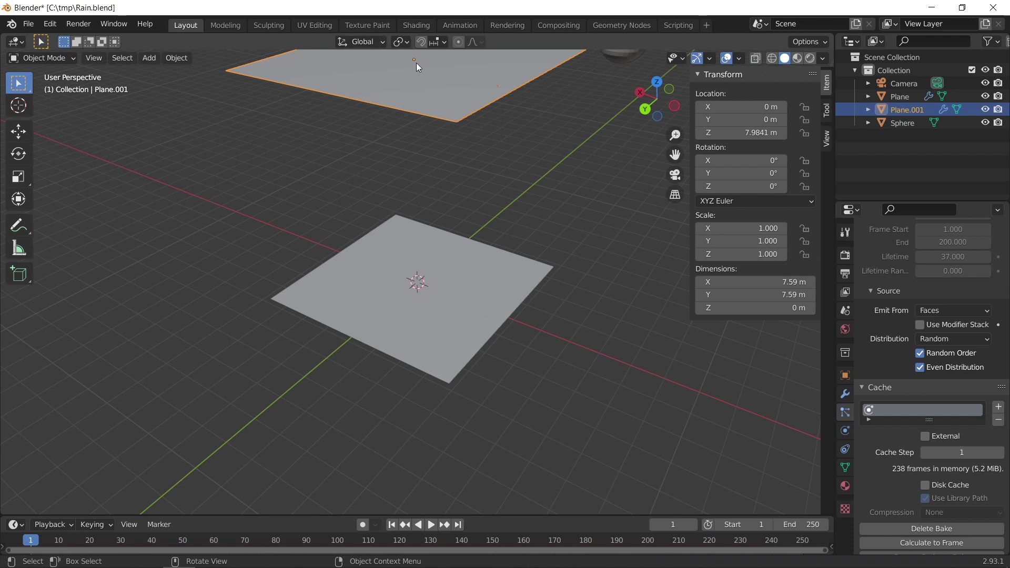
Bake the Dynamic Paint cache of the ground plane's canvas surface
{"action": "left_click", "coordinate": [407, 264]}
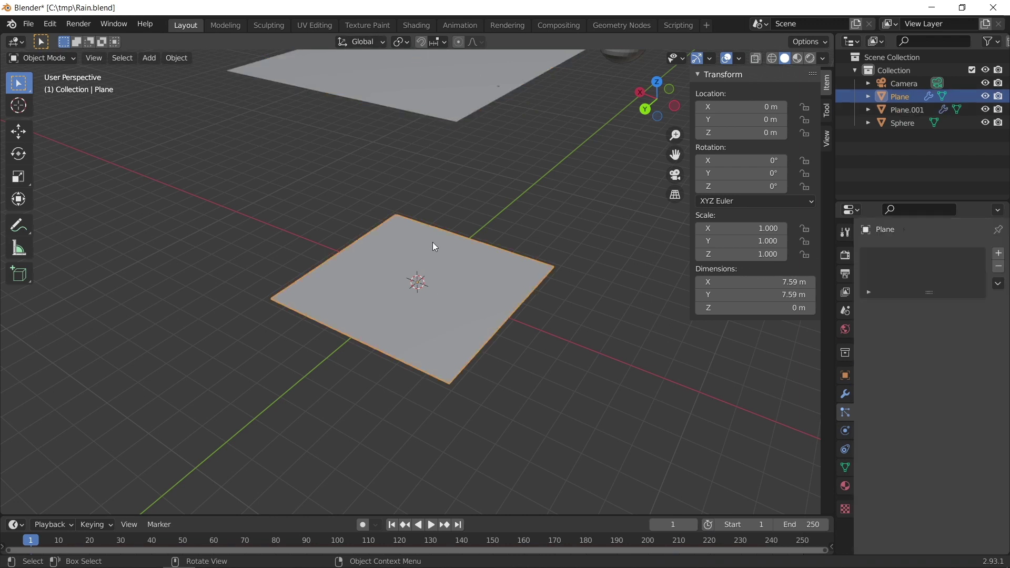
{"action": "left_click", "coordinate": [845, 432]}
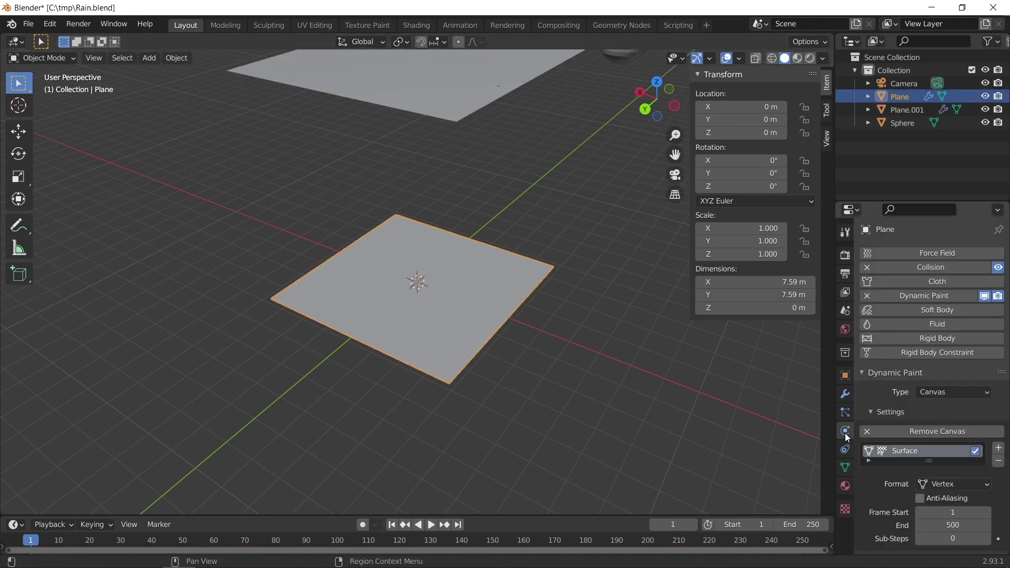
{"action": "scroll", "coordinate": [896, 463], "scroll_direction": "down", "scroll_amount": 6}
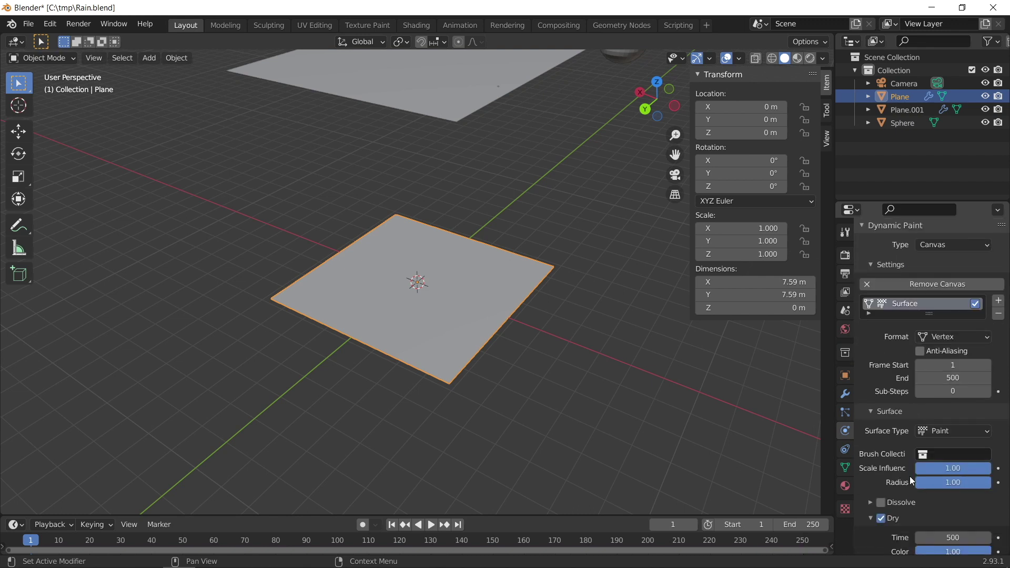
{"action": "scroll", "coordinate": [892, 463], "scroll_direction": "down", "scroll_amount": 10}
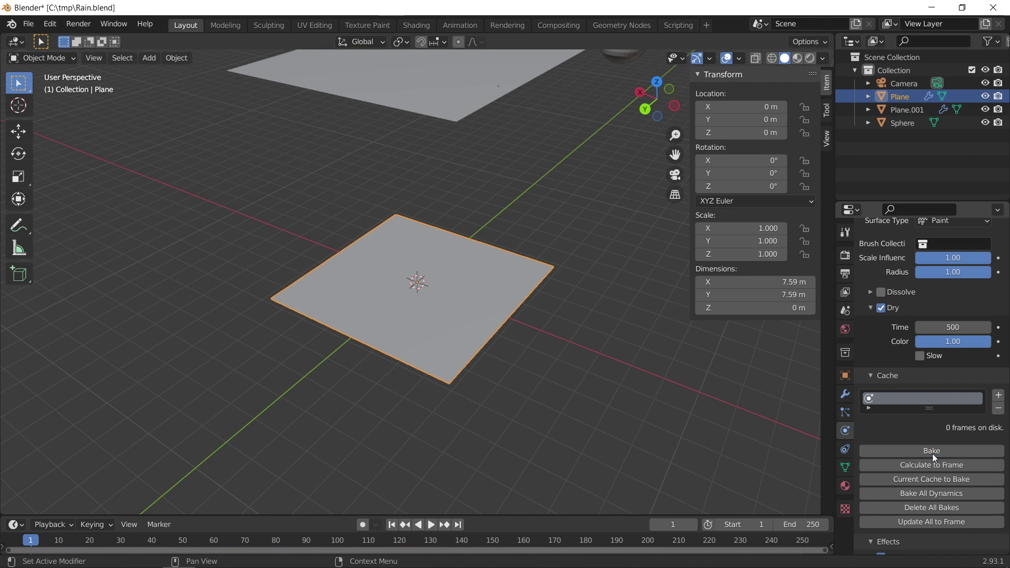
{"action": "left_click", "coordinate": [931, 452]}
Switch the viewport to rendered shading and split it in half, with a Shader Editor in the second area
{"action": "scroll", "coordinate": [462, 320], "scroll_direction": "up", "scroll_amount": 3}
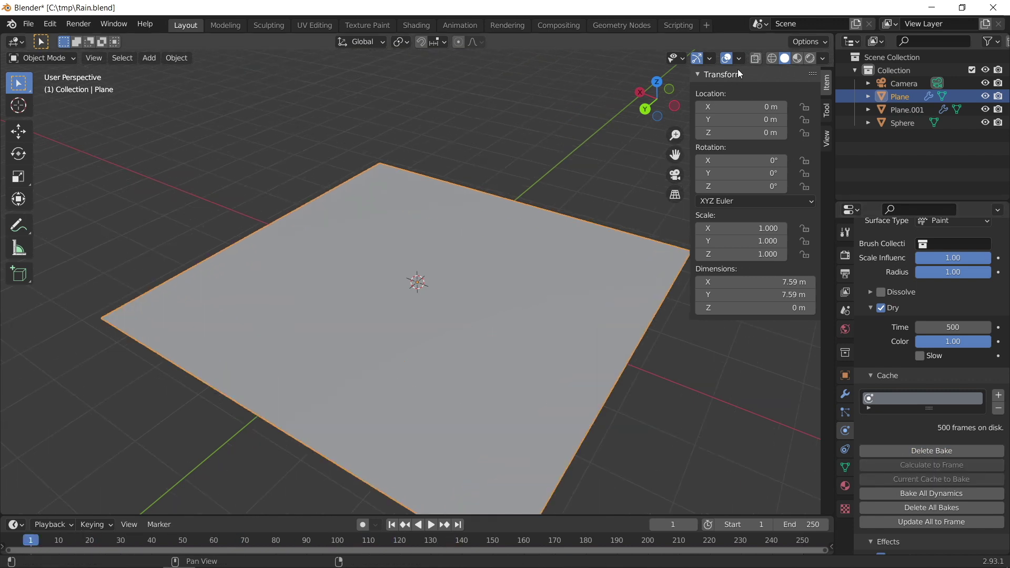
{"action": "left_click", "coordinate": [809, 57]}
{"action": "scroll", "coordinate": [641, 197], "scroll_direction": "down", "scroll_amount": 3}
{"action": "mouse_move", "coordinate": [627, 232]}
{"action": "middle_mouse_down"}
{"action": "mouse_move", "coordinate": [613, 259]}
{"action": "mouse_move", "coordinate": [631, 231]}
{"action": "middle_mouse_up"}
{"action": "left_click_drag", "start_coordinate": [832, 33], "coordinate": [439, 45]}
{"action": "left_click", "coordinate": [457, 42]}
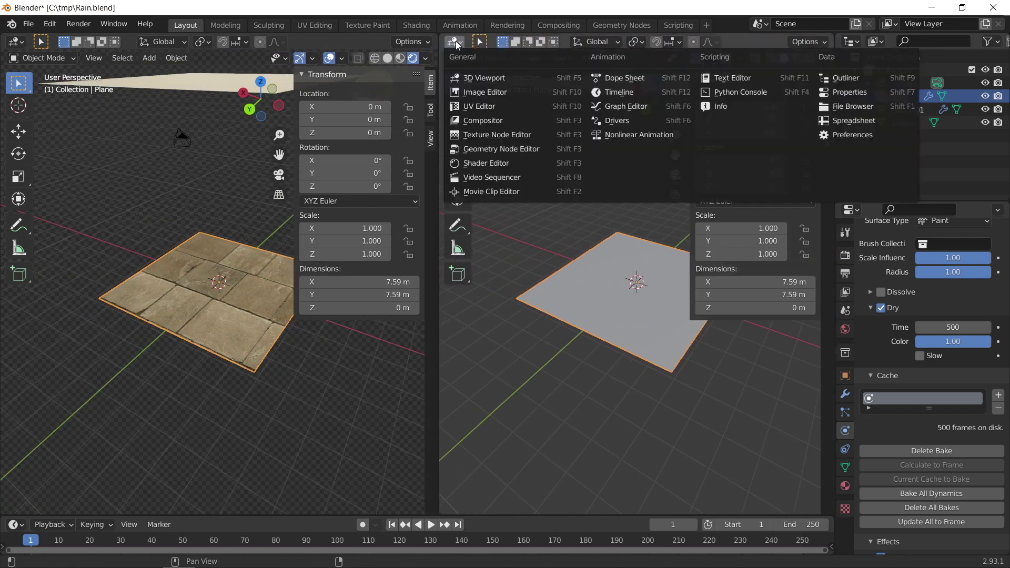
{"action": "left_click", "coordinate": [481, 162]}
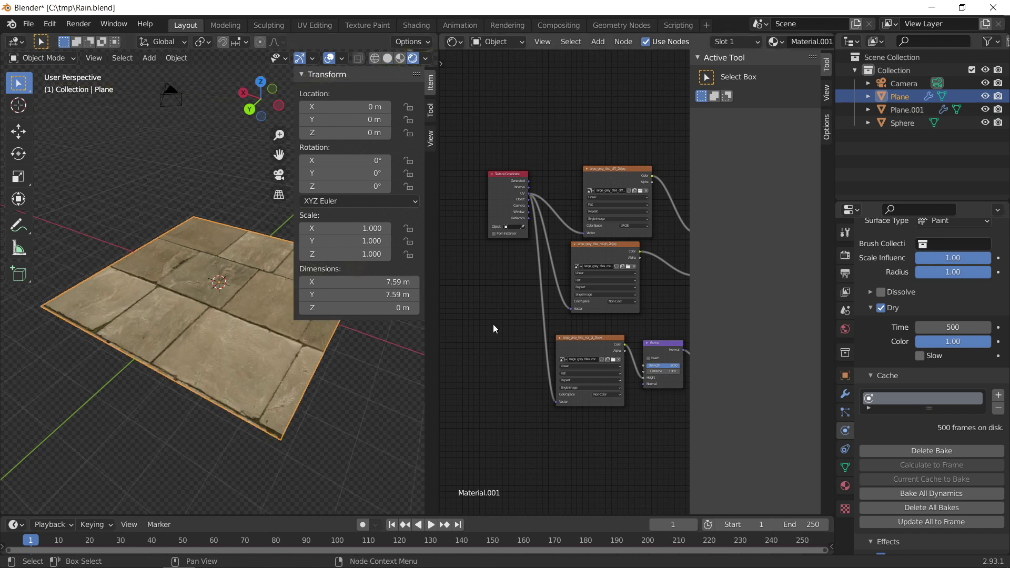
Add a Vertex Color node to the ground material, placed below the Texture Coordinate node
{"action": "key", "text": "shift+a"}
{"action": "type", "text": "ver"}
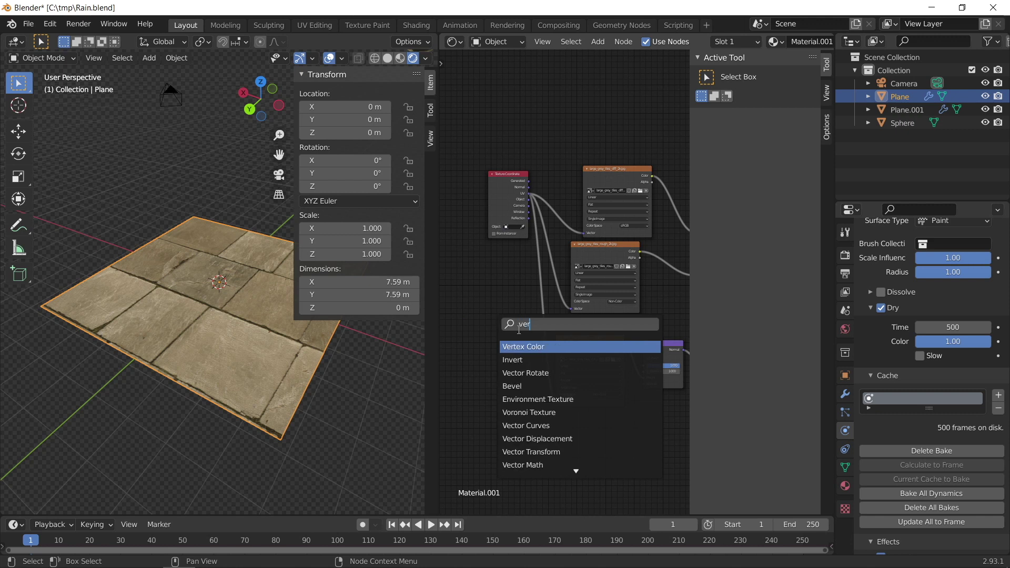
{"action": "left_click", "coordinate": [538, 346]}
{"action": "left_click", "coordinate": [477, 324]}
{"action": "scroll", "coordinate": [525, 316], "scroll_direction": "up", "scroll_amount": 3}
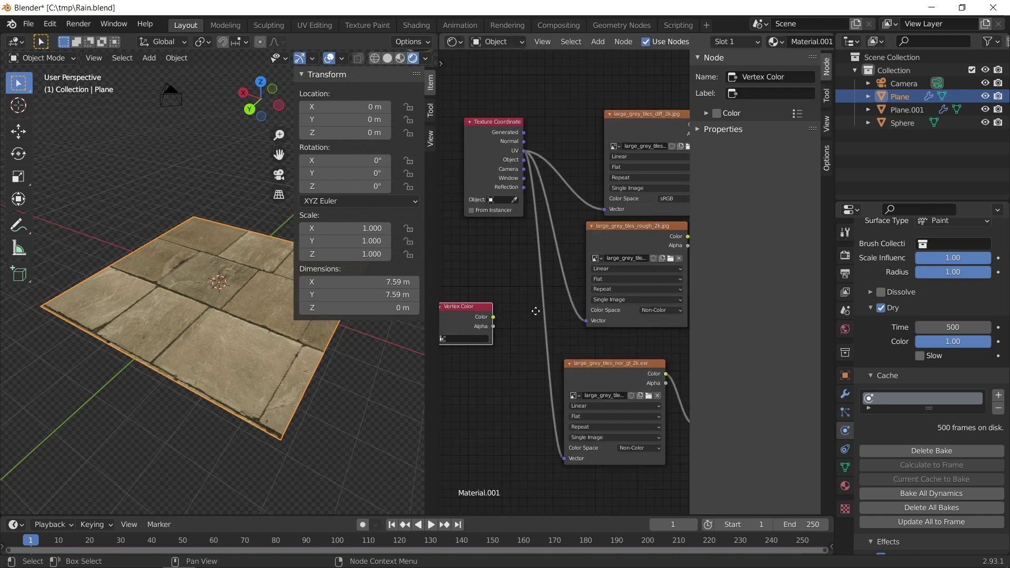
{"action": "middle_click_drag", "start_coordinate": [585, 306], "coordinate": [543, 310]}
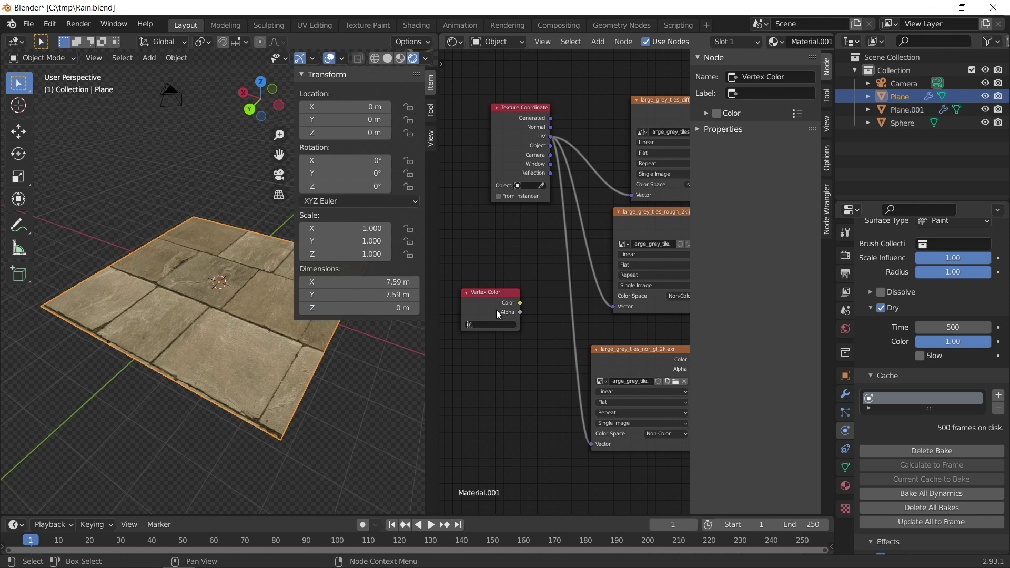
Preview the Vertex Color node through a Viewer on the ground and assign it the dp_wetmap layer
{"action": "left_click", "coordinate": [492, 324]}
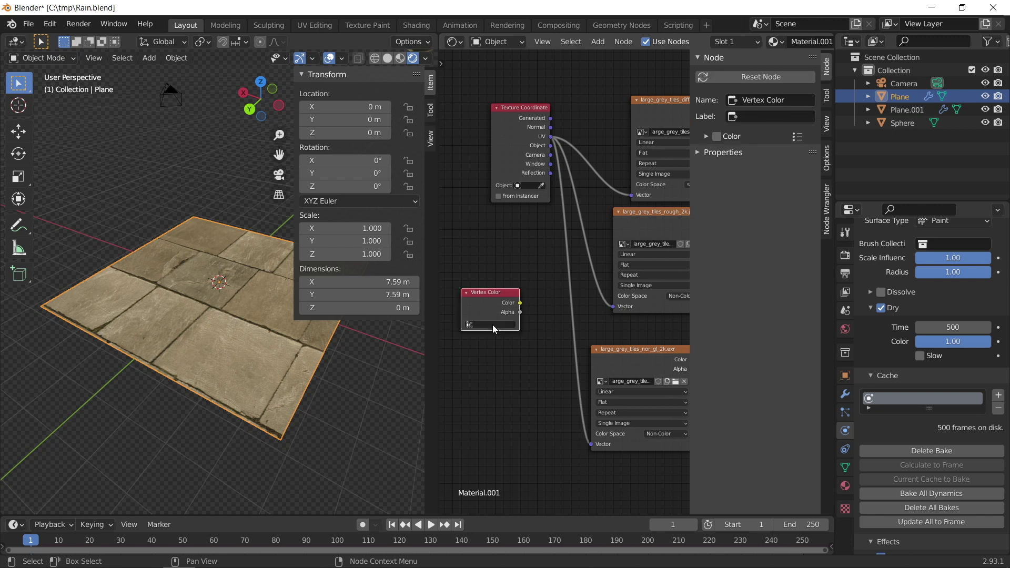
{"action": "left_click", "coordinate": [496, 292], "text": "ctrl+shift"}
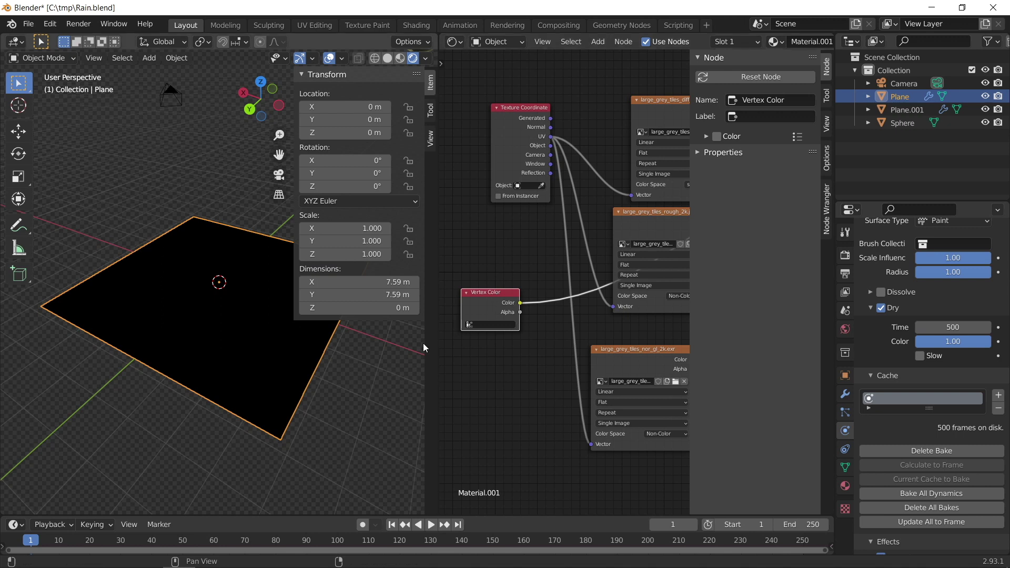
{"action": "scroll", "coordinate": [558, 281], "scroll_direction": "right", "scroll_amount": 2, "text": "ctrl"}
{"action": "scroll", "coordinate": [486, 311], "scroll_direction": "right", "scroll_amount": 5, "text": "ctrl"}
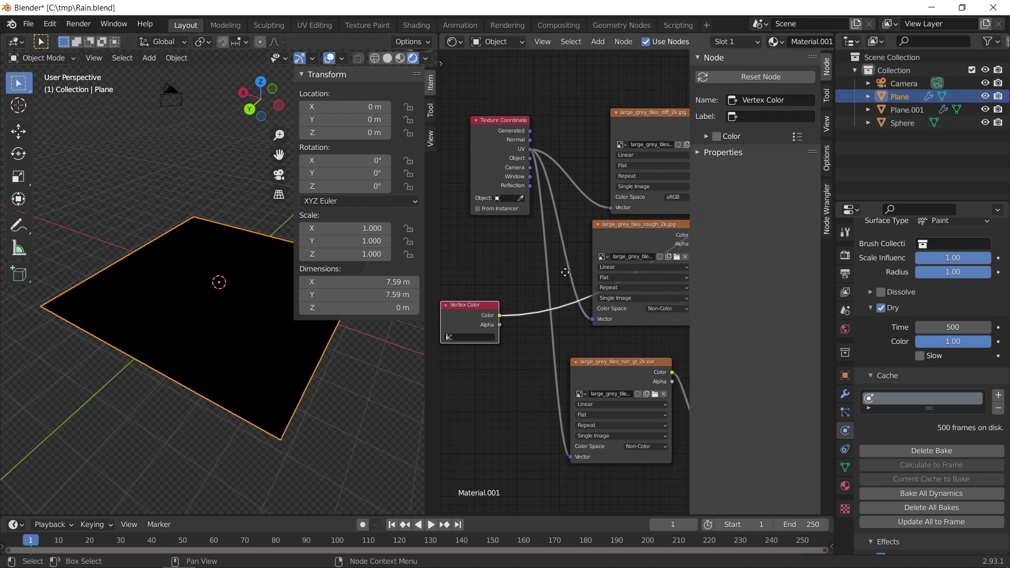
{"action": "scroll", "coordinate": [578, 284], "scroll_direction": "right", "scroll_amount": 3, "text": "ctrl"}
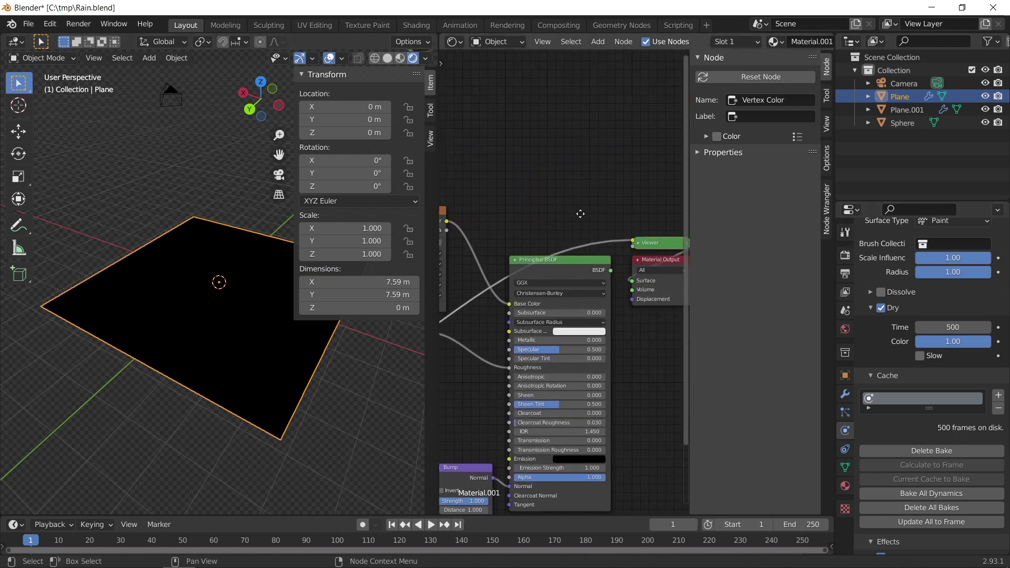
{"action": "scroll", "coordinate": [664, 210], "scroll_direction": "left", "scroll_amount": 8, "text": "ctrl"}
{"action": "scroll", "coordinate": [664, 210], "scroll_direction": "down", "scroll_amount": 5, "text": "shift"}
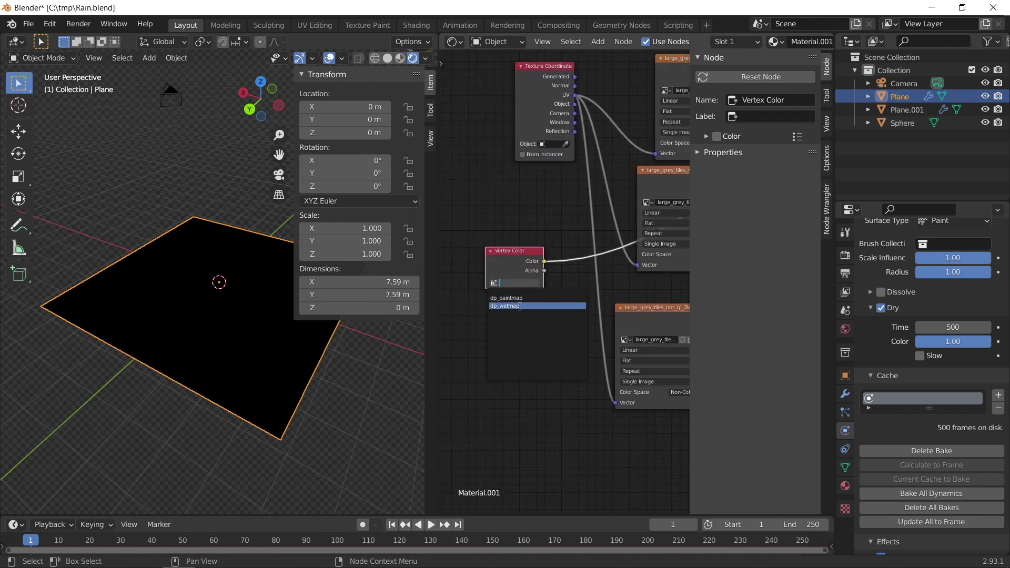
{"action": "left_click", "coordinate": [515, 305]}
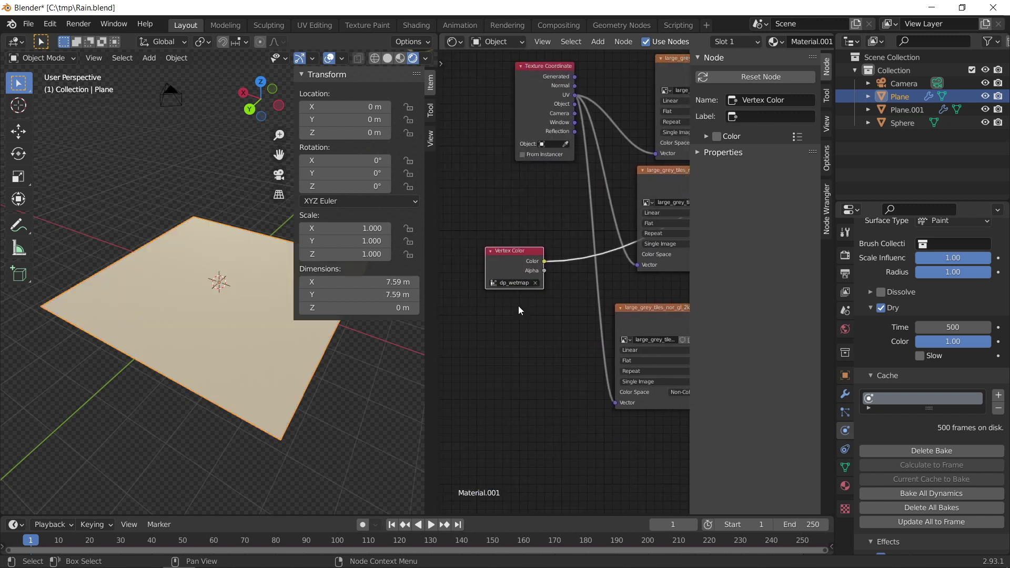
Play the animation, restart it from frame 1 and stop at frame 49 to examine the wetmap on the ground
{"action": "left_click", "coordinate": [430, 525]}
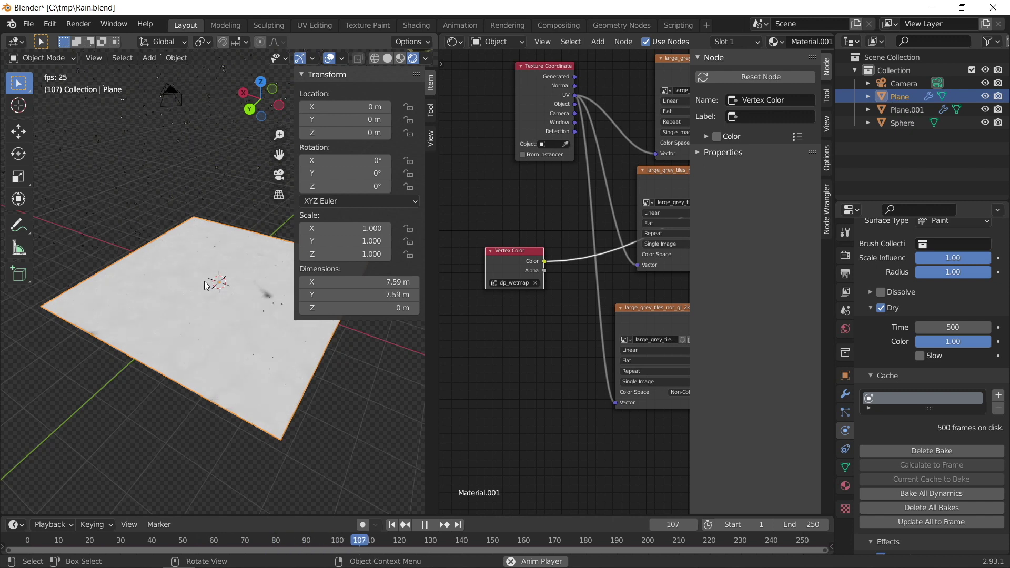
{"action": "left_click", "coordinate": [424, 525]}
{"action": "key", "text": "shift+Left"}
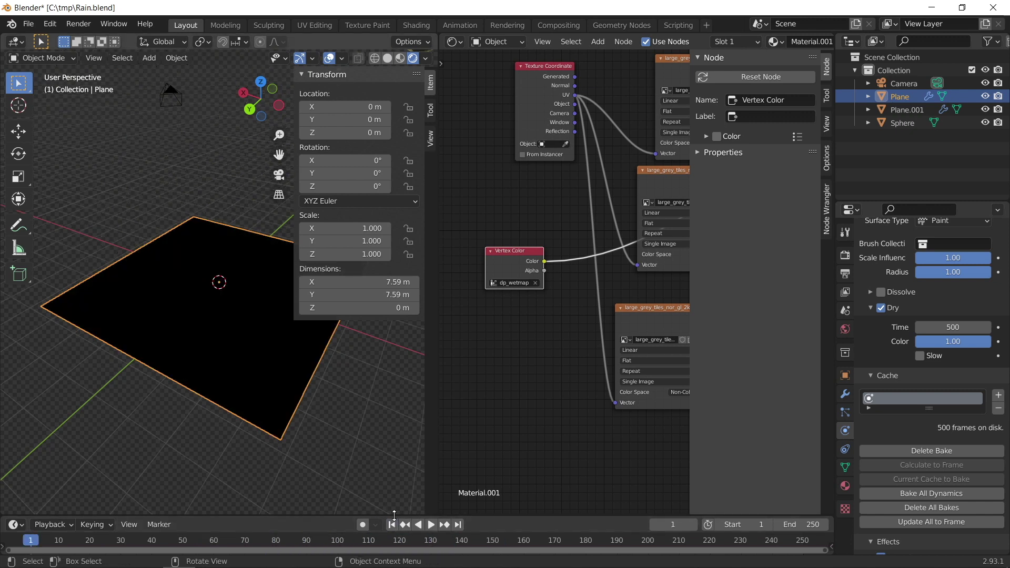
{"action": "left_click", "coordinate": [431, 524]}
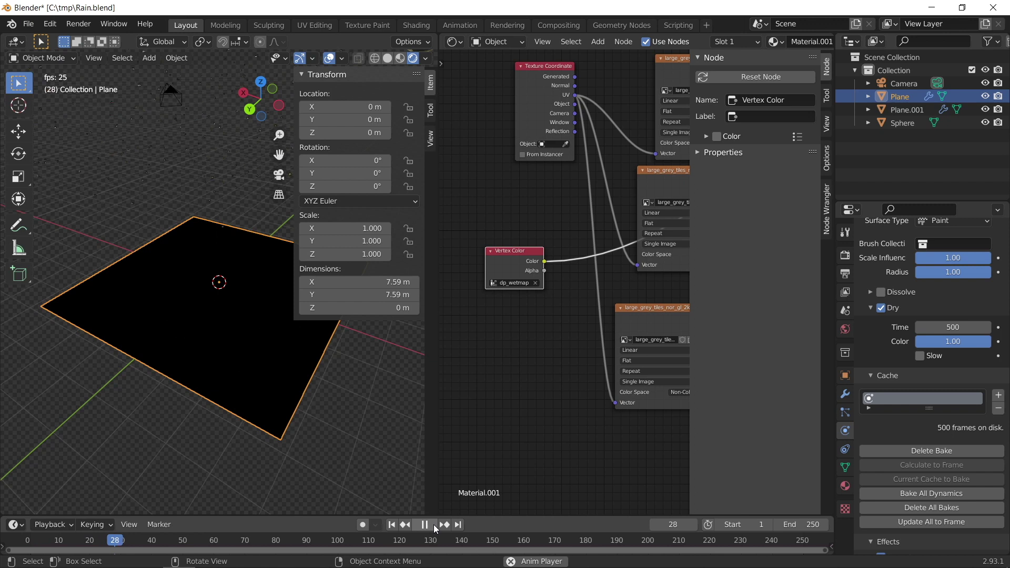
{"action": "left_click", "coordinate": [434, 525]}
{"action": "scroll", "coordinate": [318, 342], "scroll_direction": "up", "scroll_amount": 2}
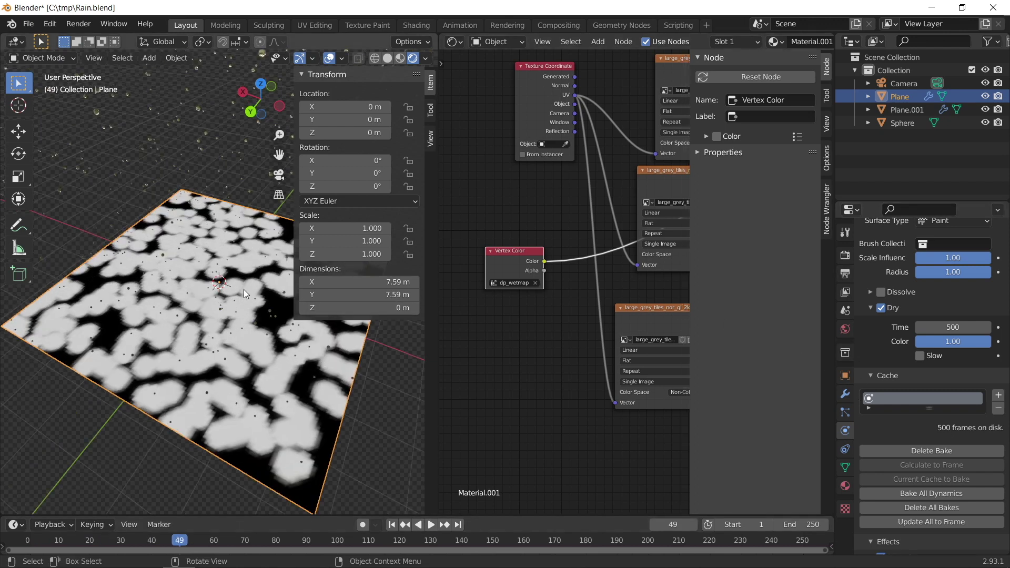
{"action": "scroll", "coordinate": [915, 429], "scroll_direction": "down", "scroll_amount": 3}
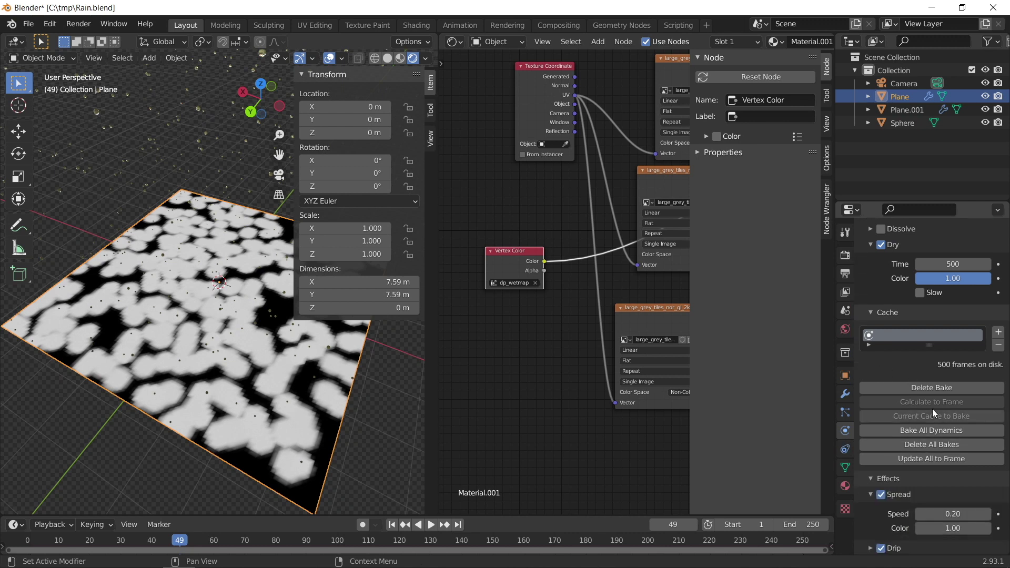
Delete the ground's Dynamic Paint bake and set the upper plane's brush Effect Solid Radius to 0.05
{"action": "left_click", "coordinate": [932, 392]}
{"action": "scroll", "coordinate": [932, 475], "scroll_direction": "down", "scroll_amount": 3}
{"action": "scroll", "coordinate": [199, 154], "scroll_direction": "down", "scroll_amount": 3}
{"action": "left_click", "coordinate": [198, 154]}
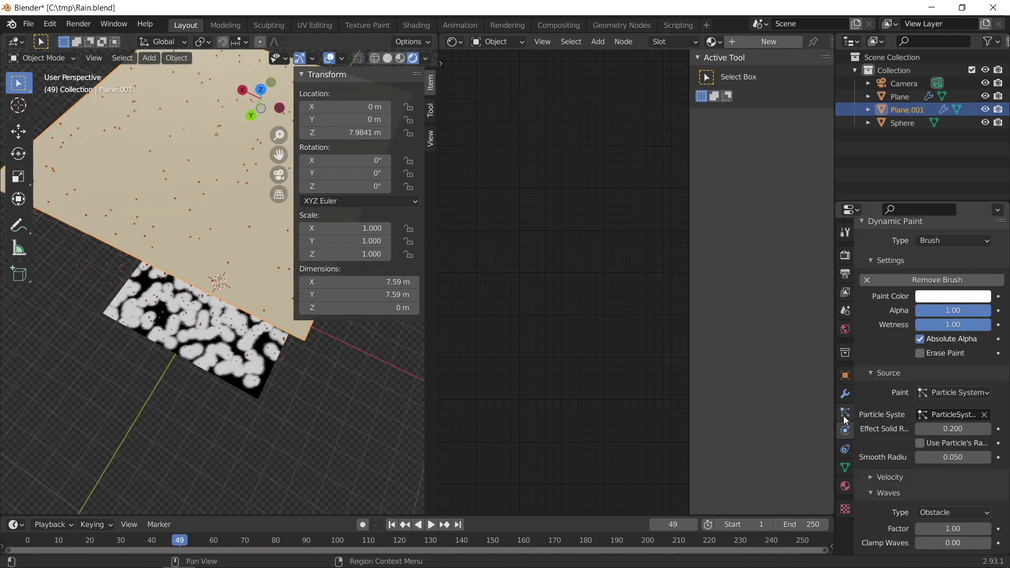
{"action": "left_click", "coordinate": [956, 428]}
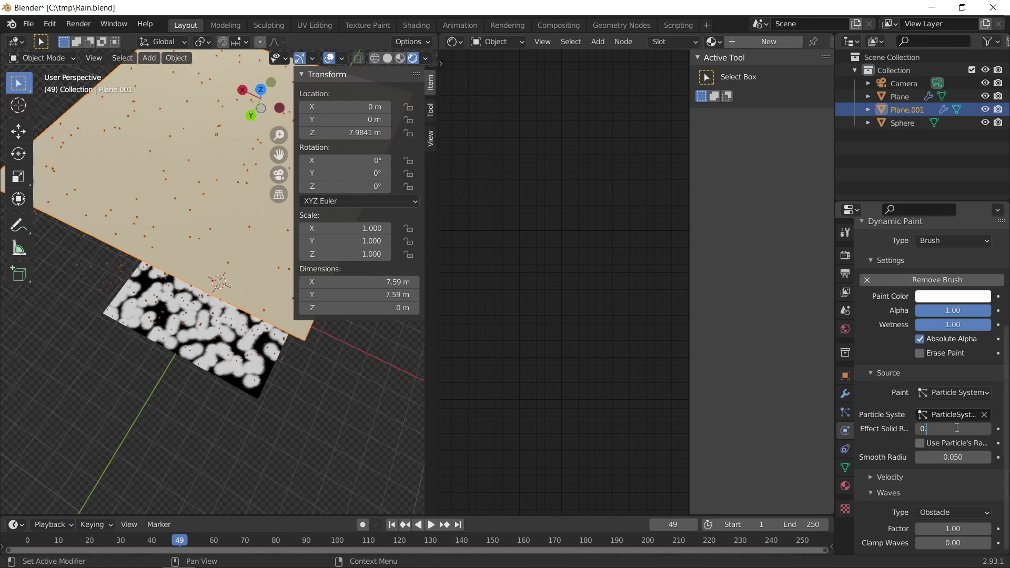
{"action": "type", "text": "0.05"}
{"action": "key", "text": "Return"}
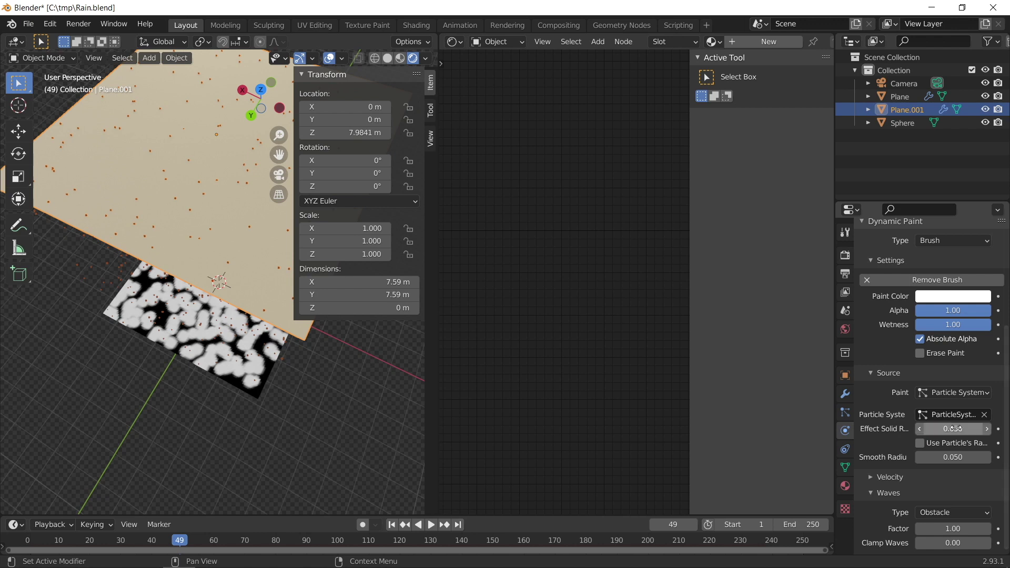
Select the ground plane and bake its Dynamic Paint canvas cache
{"action": "middle_click_drag", "start_coordinate": [158, 237], "coordinate": [181, 290]}
{"action": "left_click", "coordinate": [182, 291]}
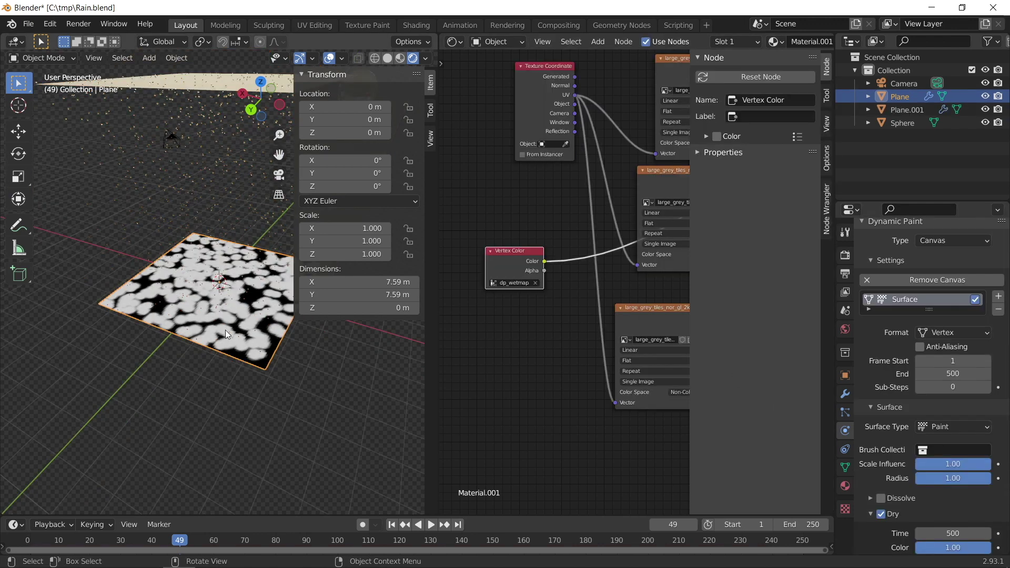
{"action": "scroll", "coordinate": [894, 432], "scroll_direction": "down", "scroll_amount": 4}
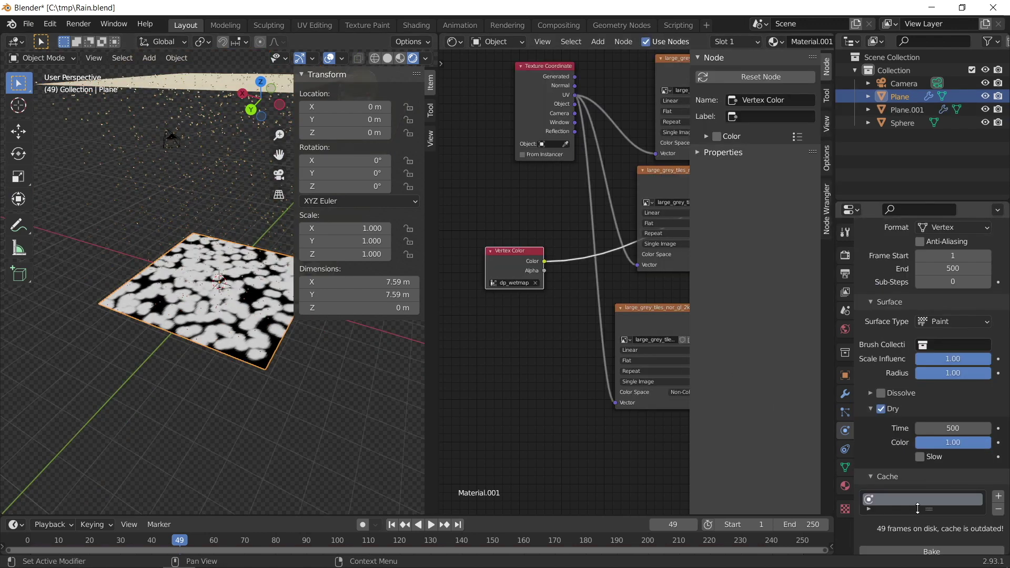
{"action": "scroll", "coordinate": [918, 508], "scroll_direction": "down", "scroll_amount": 3}
{"action": "left_click", "coordinate": [923, 489]}
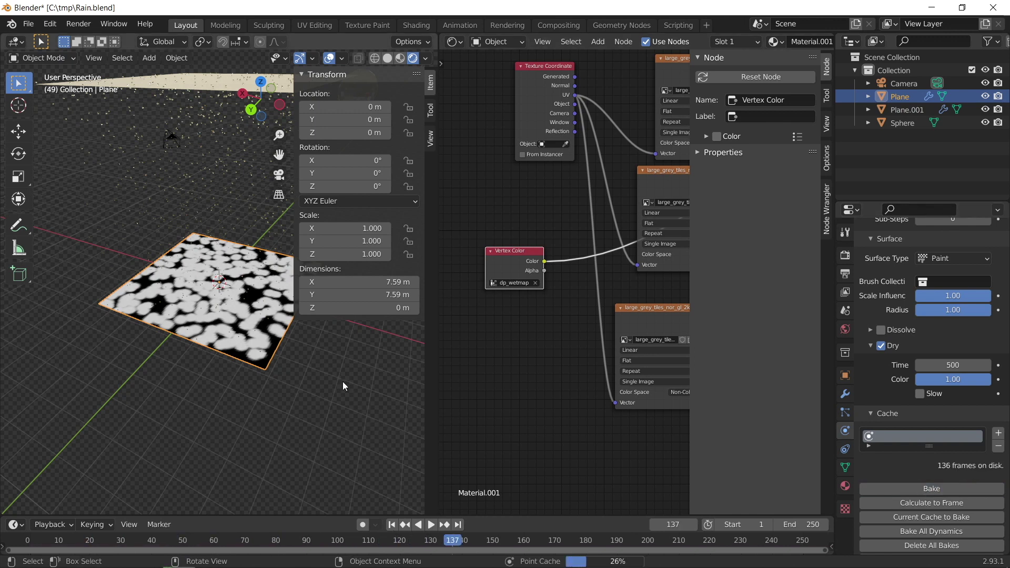
{"action": "middle_click_drag", "start_coordinate": [342, 381], "coordinate": [197, 257]}
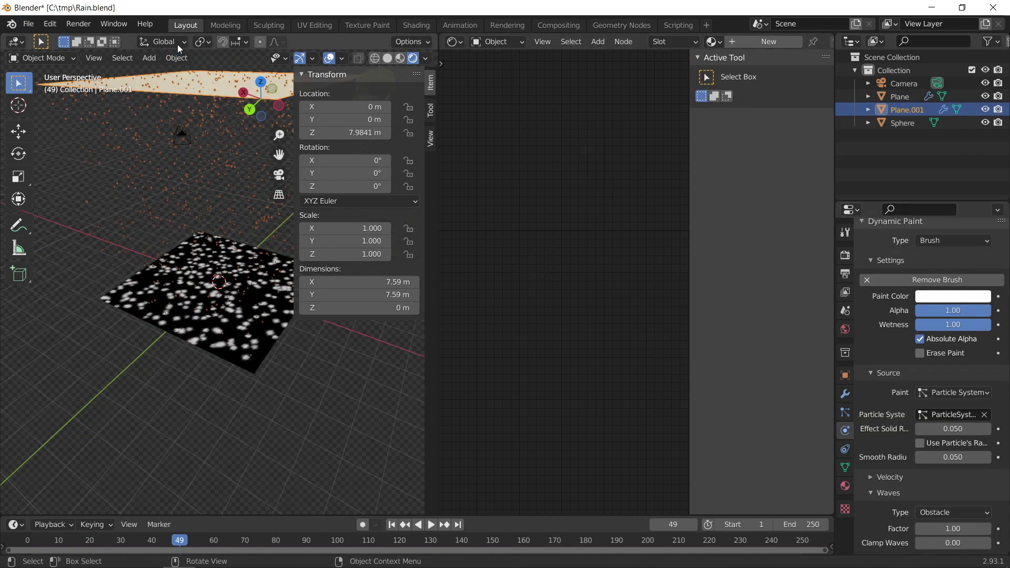
Set the upper plane's brush Smooth Radius to 0.1 and bake the ground canvas again
{"action": "left_click", "coordinate": [966, 462]}
{"action": "type", "text": "0.05"}
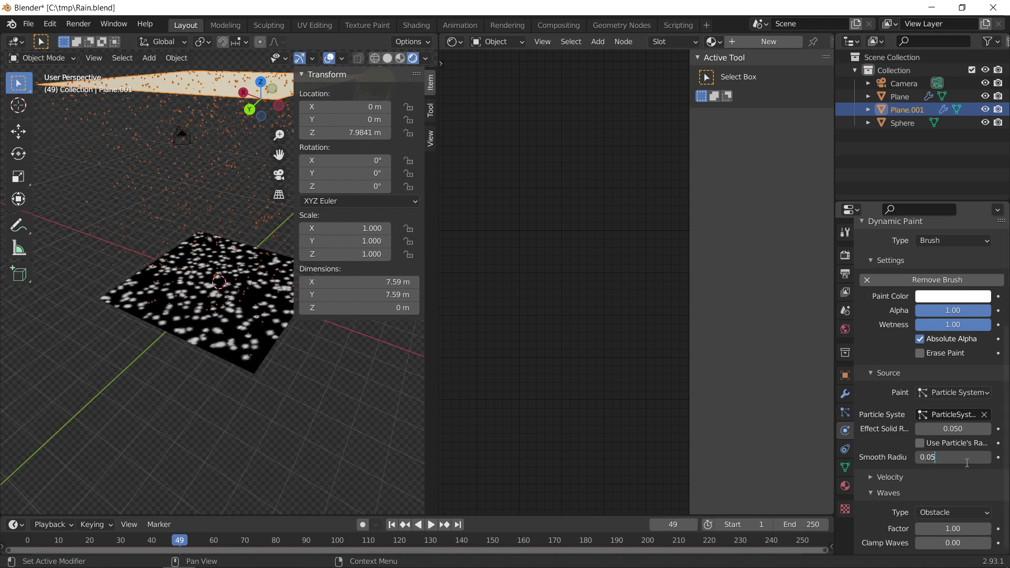
{"action": "key", "text": "Return"}
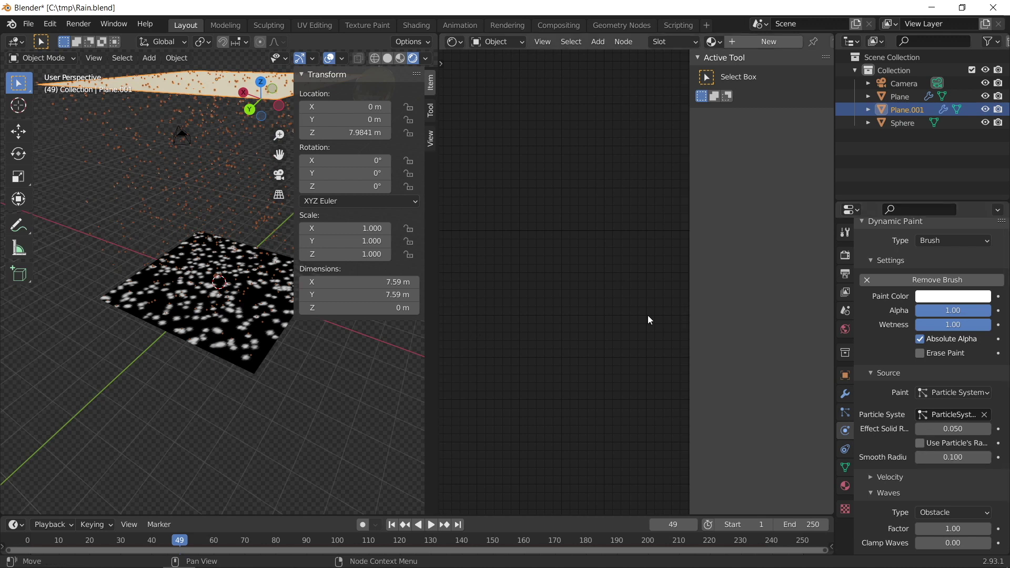
{"action": "left_click", "coordinate": [235, 271]}
{"action": "scroll", "coordinate": [892, 471], "scroll_direction": "down", "scroll_amount": 4}
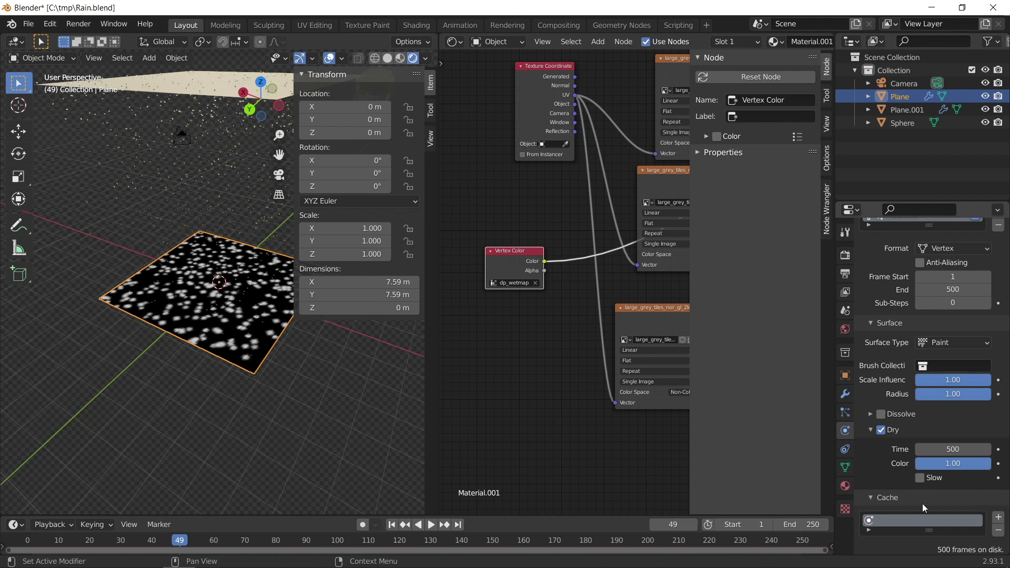
{"action": "scroll", "coordinate": [923, 504], "scroll_direction": "down", "scroll_amount": 3}
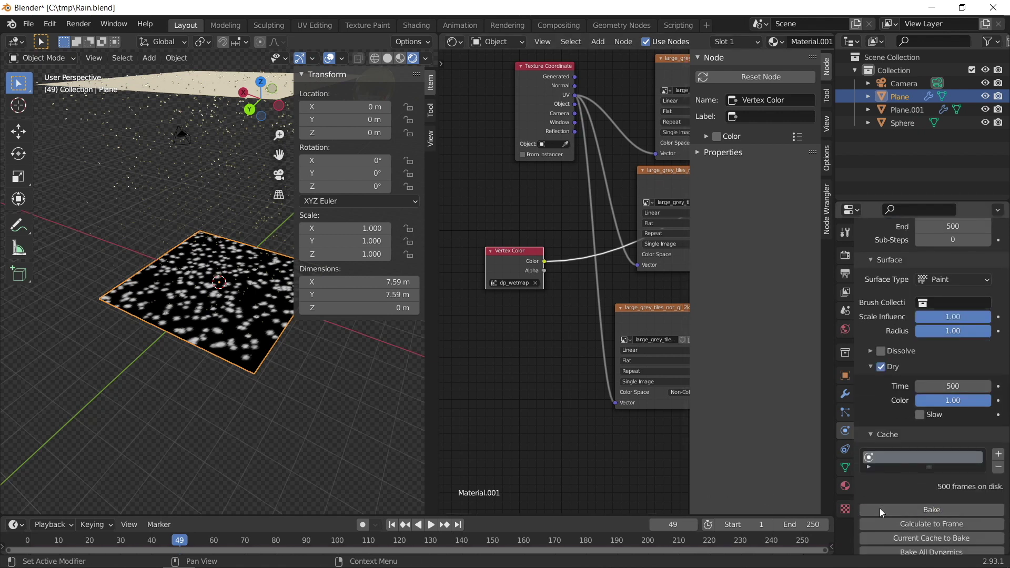
{"action": "left_click", "coordinate": [879, 508]}
Examine the size and softness of the wet spots around the drops on the ground at frame 49
{"action": "scroll", "coordinate": [173, 241], "scroll_direction": "up", "scroll_amount": 5}
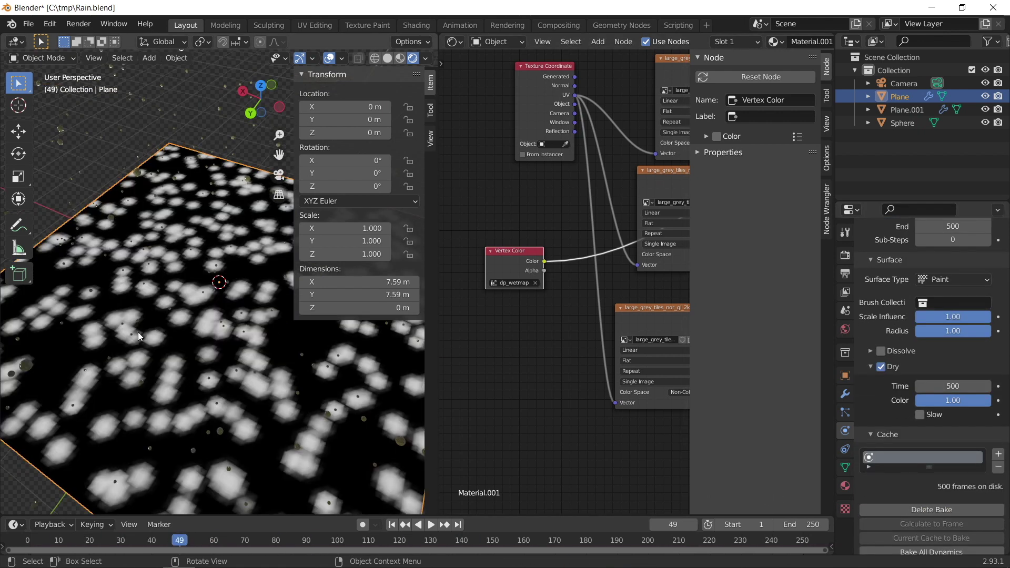
{"action": "scroll", "coordinate": [213, 335], "scroll_direction": "down", "scroll_amount": 4}
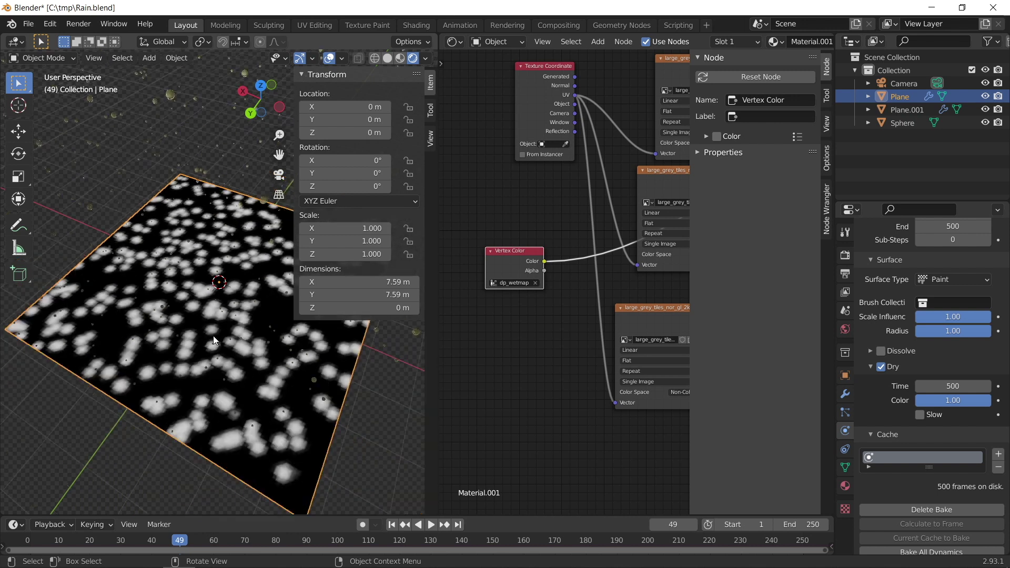
{"action": "scroll", "coordinate": [213, 336], "scroll_direction": "up", "scroll_amount": 3}
{"action": "scroll", "coordinate": [213, 336], "scroll_direction": "down", "scroll_amount": 3}
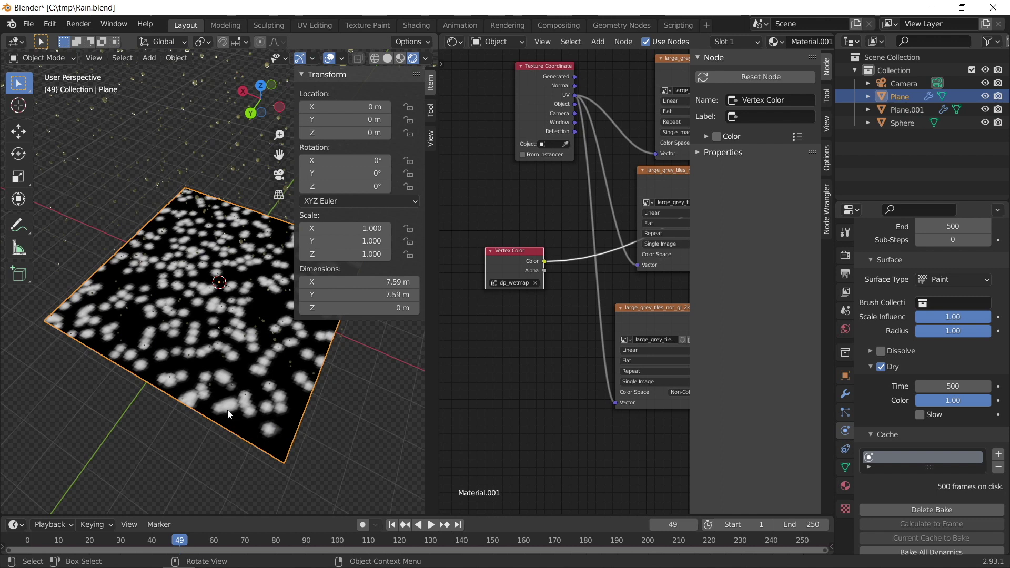
{"action": "scroll", "coordinate": [186, 319], "scroll_direction": "up", "scroll_amount": 6}
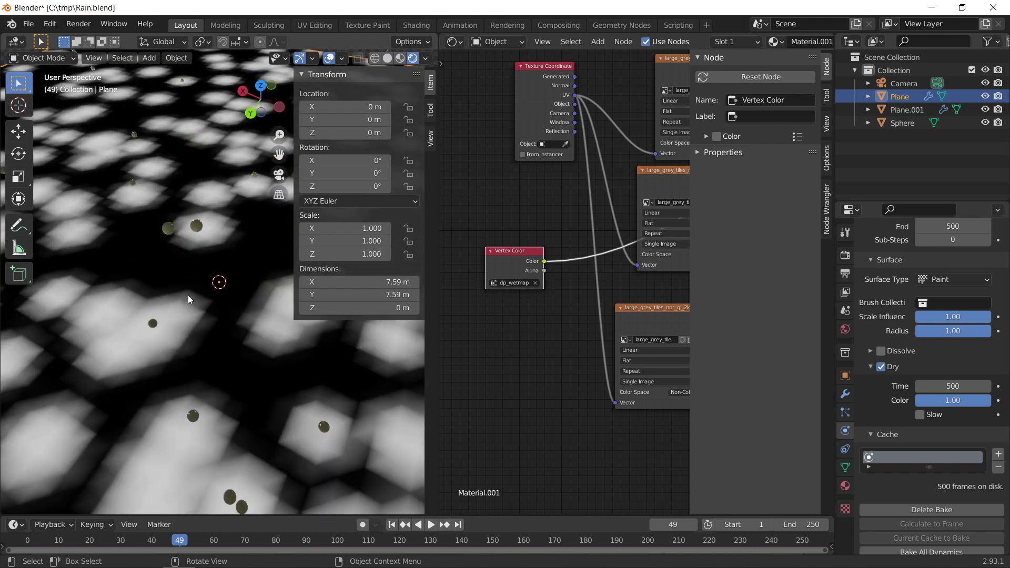
{"action": "scroll", "coordinate": [172, 260], "scroll_direction": "down", "scroll_amount": 3}
{"action": "scroll", "coordinate": [201, 361], "scroll_direction": "down", "scroll_amount": 5}
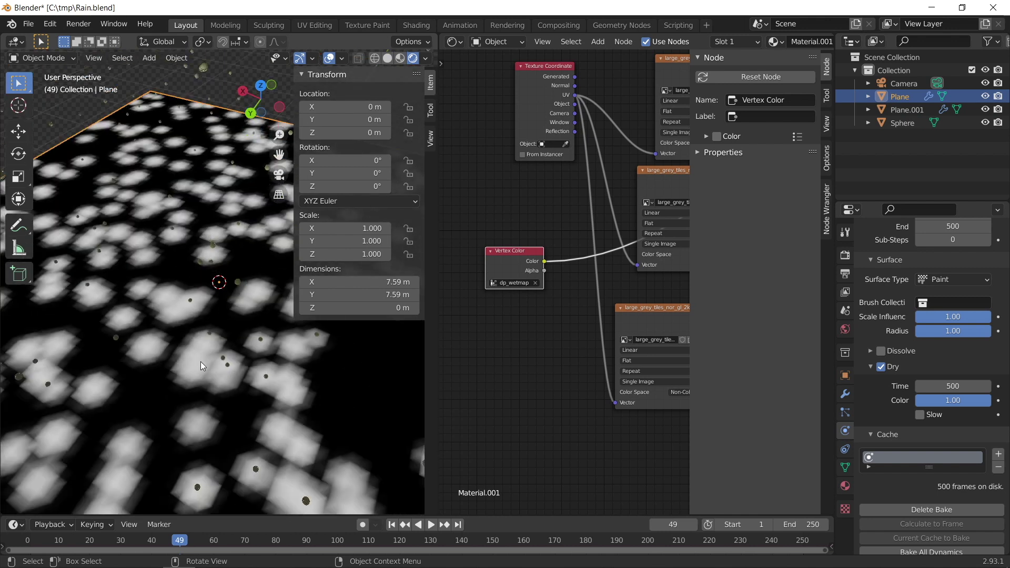
{"action": "scroll", "coordinate": [210, 336], "scroll_direction": "up", "scroll_amount": 2}
Play the animation from frame 1 to examine how the ground gets wet, stop it and return to frame 1
{"action": "left_click", "coordinate": [403, 525]}
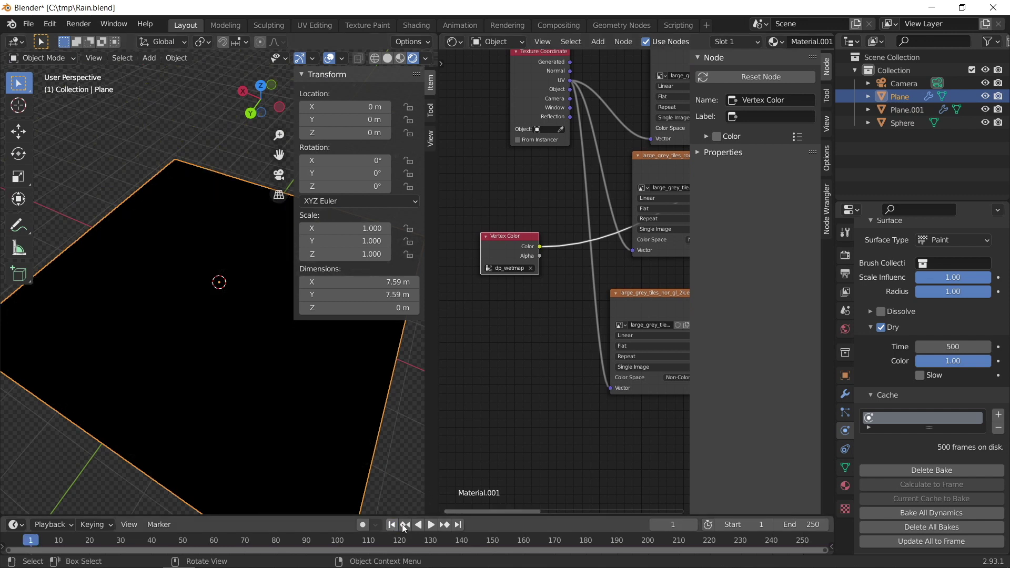
{"action": "left_click", "coordinate": [436, 524]}
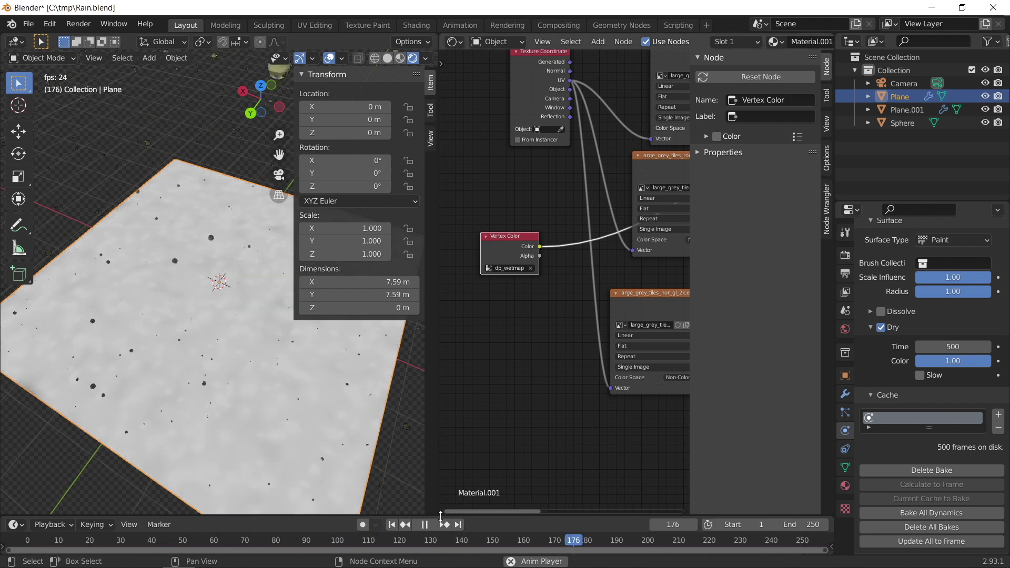
{"action": "left_click", "coordinate": [424, 524]}
{"action": "left_click", "coordinate": [391, 524]}
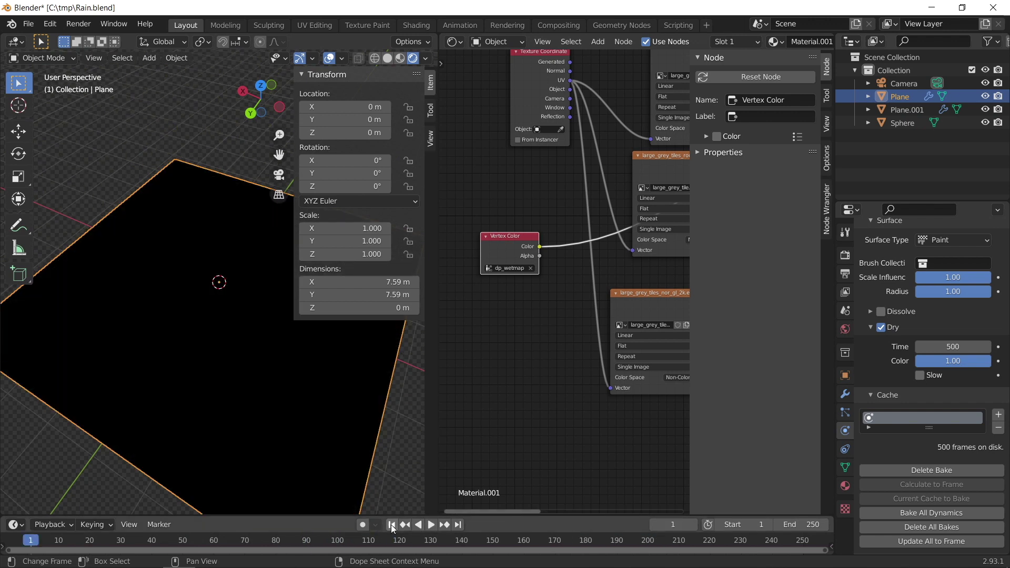
Set the upper plane's brush Effect Solid Radius to 0.02 and its Smooth Radius to 0.1
{"action": "scroll", "coordinate": [220, 184], "scroll_direction": "down", "scroll_amount": 2}
{"action": "left_click", "coordinate": [201, 115]}
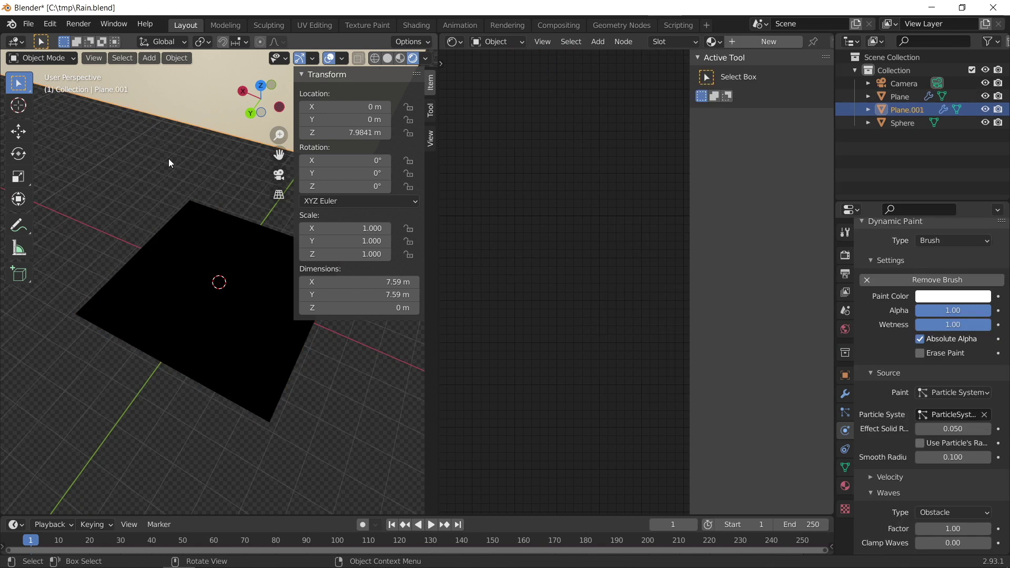
{"action": "left_click", "coordinate": [950, 428]}
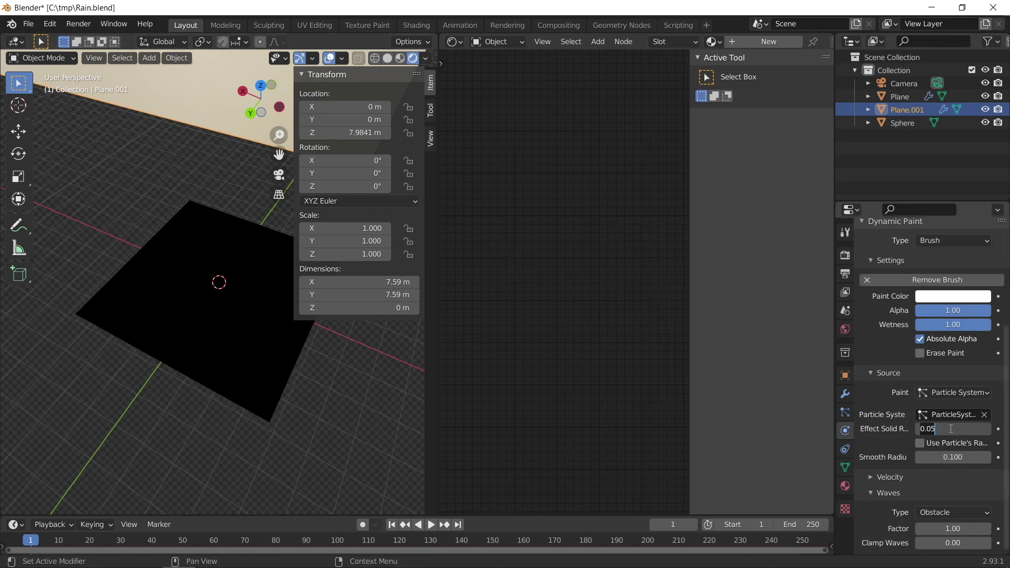
{"action": "type", "text": "0.02"}
{"action": "key", "text": "Return"}
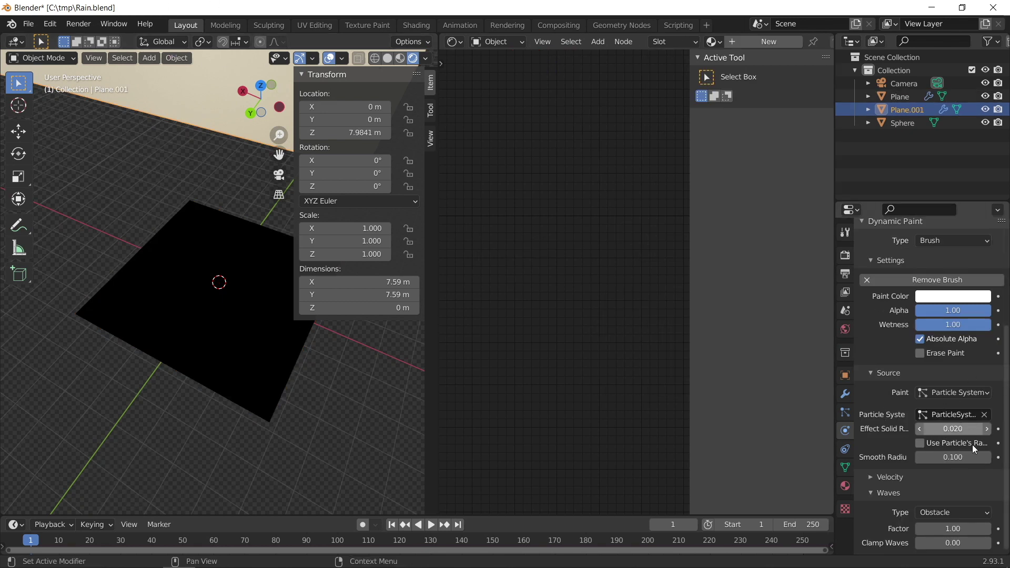
{"action": "left_click", "coordinate": [953, 457]}
{"action": "type", "text": "0.1"}
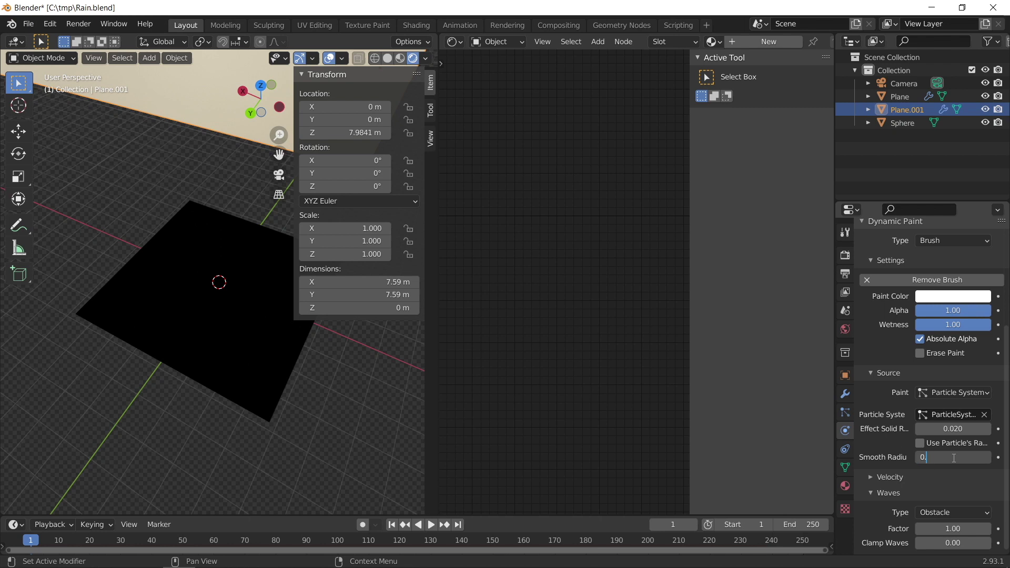
{"action": "key", "text": "Return"}
Select the ground plane and bake its canvas with the reduced brush radius
{"action": "left_click", "coordinate": [118, 258]}
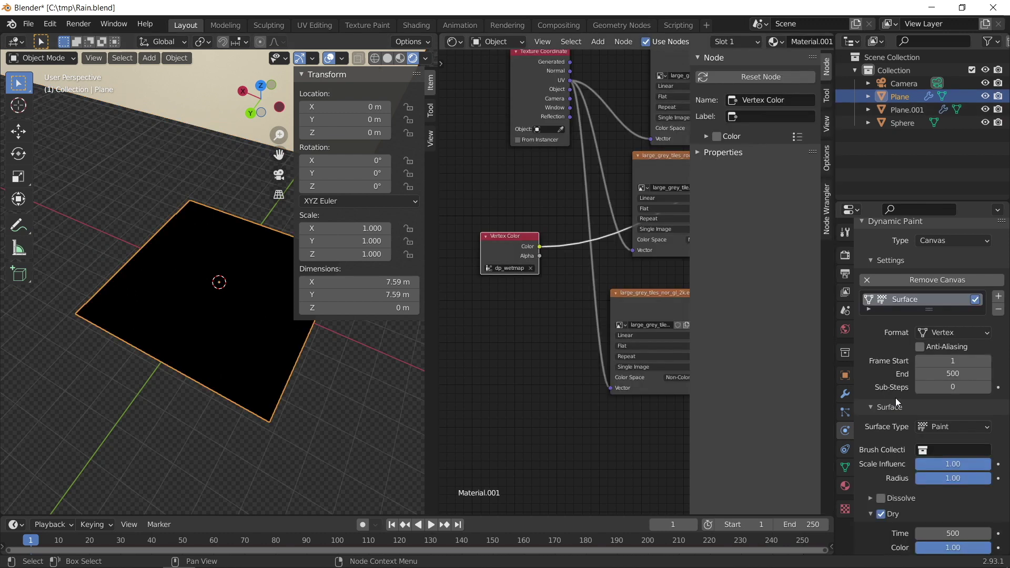
{"action": "scroll", "coordinate": [917, 450], "scroll_direction": "down", "scroll_amount": 8}
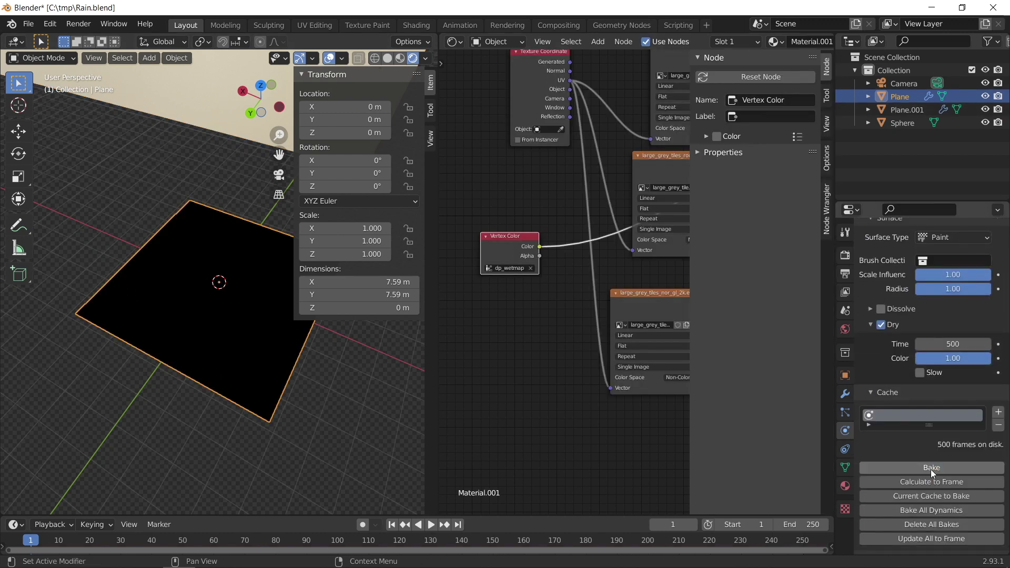
{"action": "left_click", "coordinate": [930, 468]}
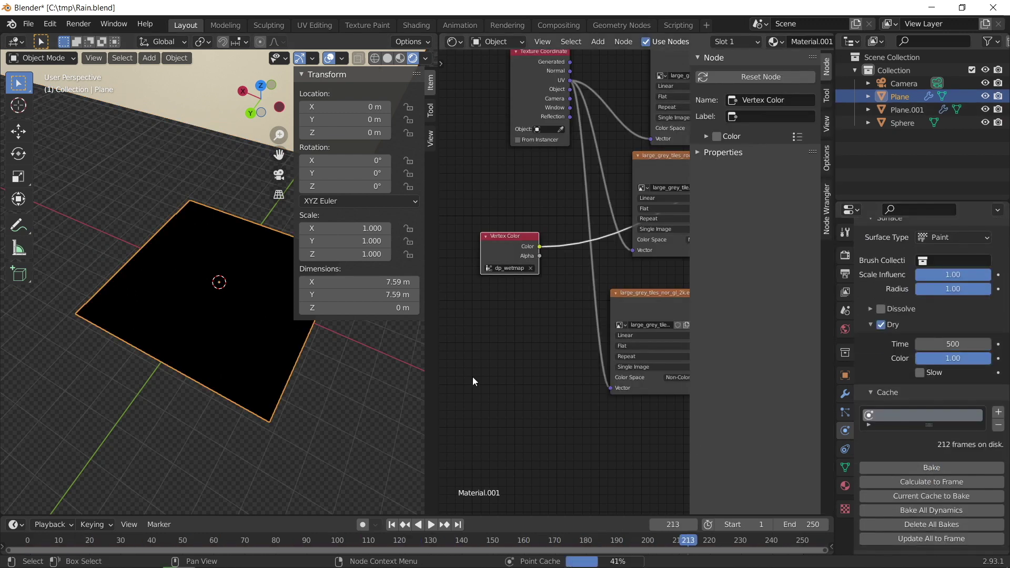
Play the animation and examine the wet spots on the ground up close
{"action": "left_click", "coordinate": [431, 525]}
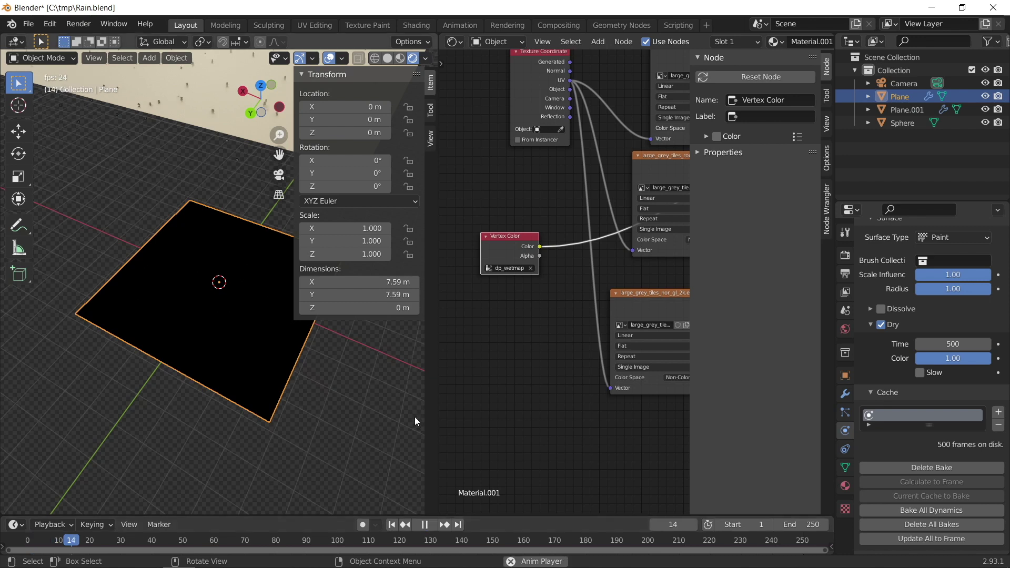
{"action": "scroll", "coordinate": [276, 384], "scroll_direction": "up", "scroll_amount": 5}
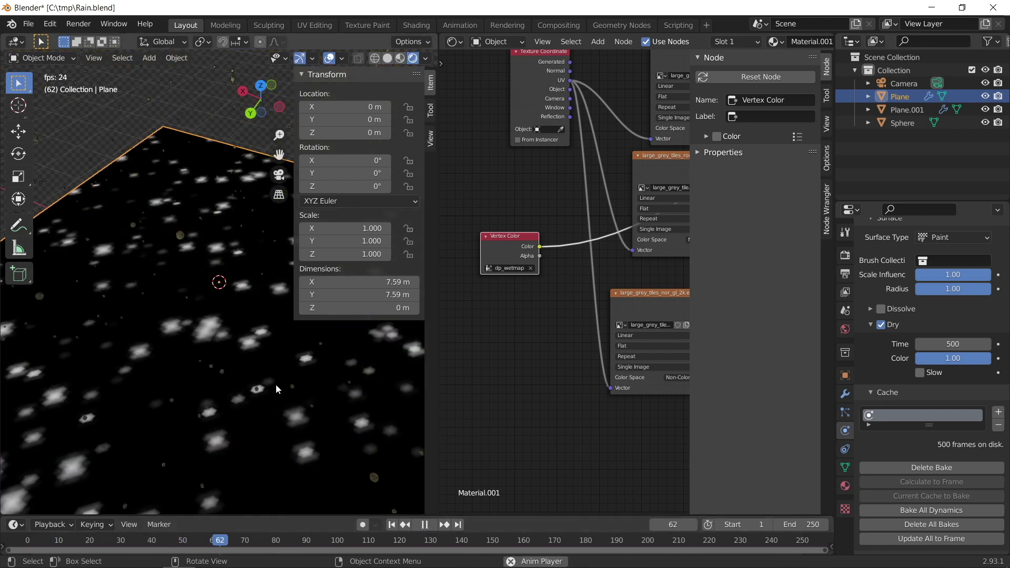
{"action": "scroll", "coordinate": [278, 399], "scroll_direction": "down", "scroll_amount": 4}
{"action": "scroll", "coordinate": [274, 384], "scroll_direction": "up", "scroll_amount": 2}
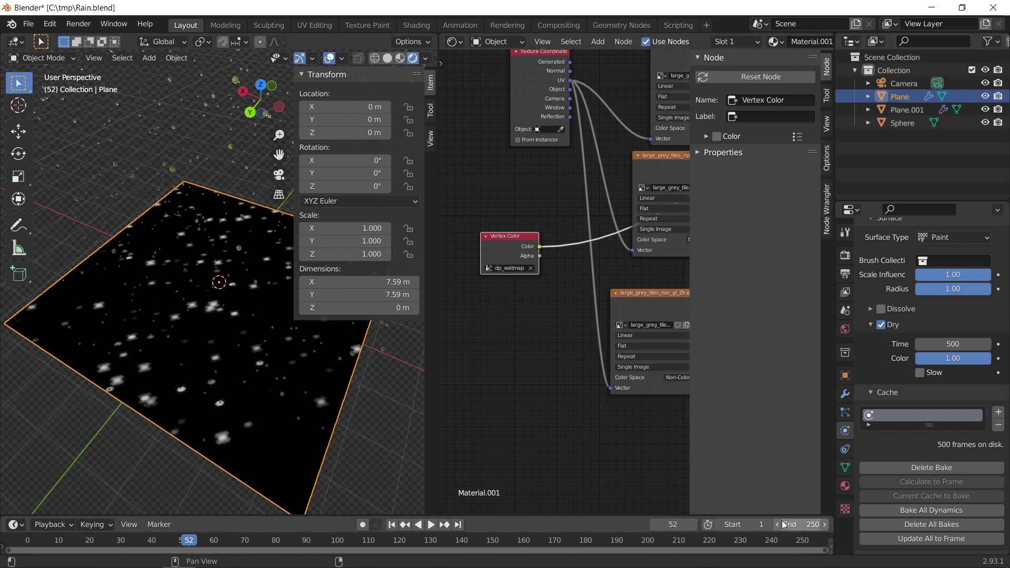
Set the timeline's end frame to 500 and replay the animation from frame 1
{"action": "left_click", "coordinate": [808, 519]}
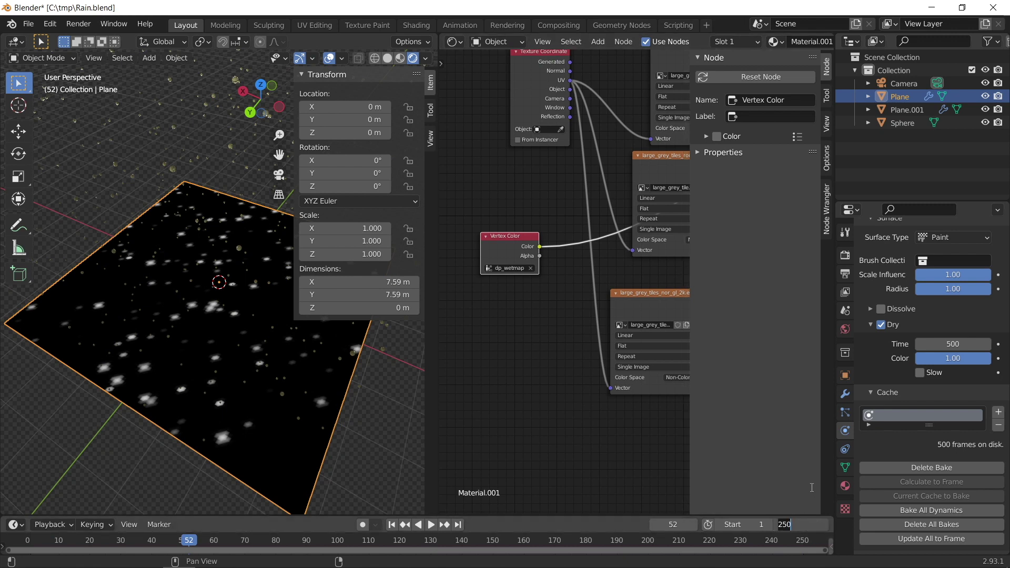
{"action": "type", "text": "500"}
{"action": "key", "text": "Return"}
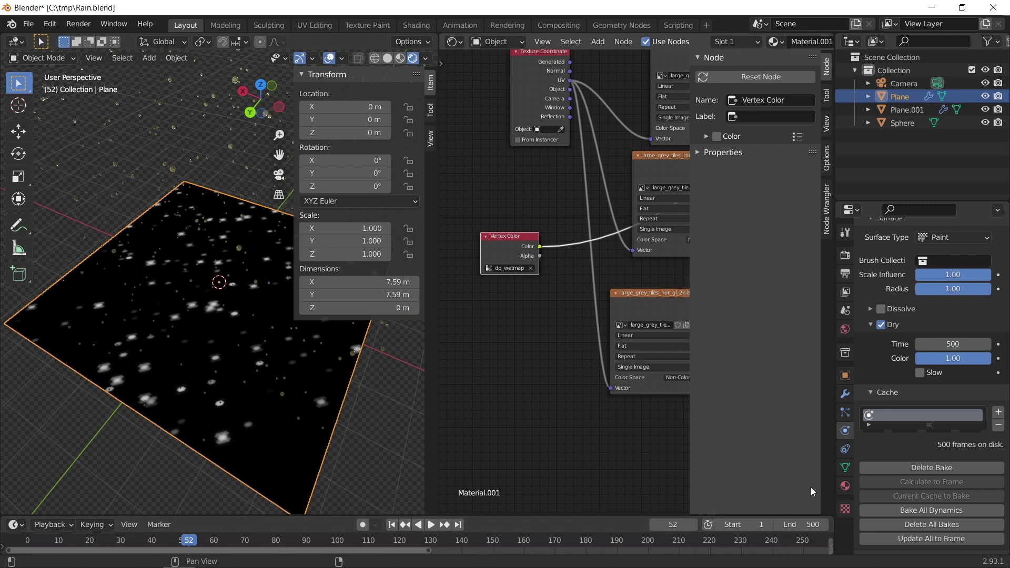
{"action": "left_click", "coordinate": [387, 525]}
{"action": "left_click", "coordinate": [424, 524]}
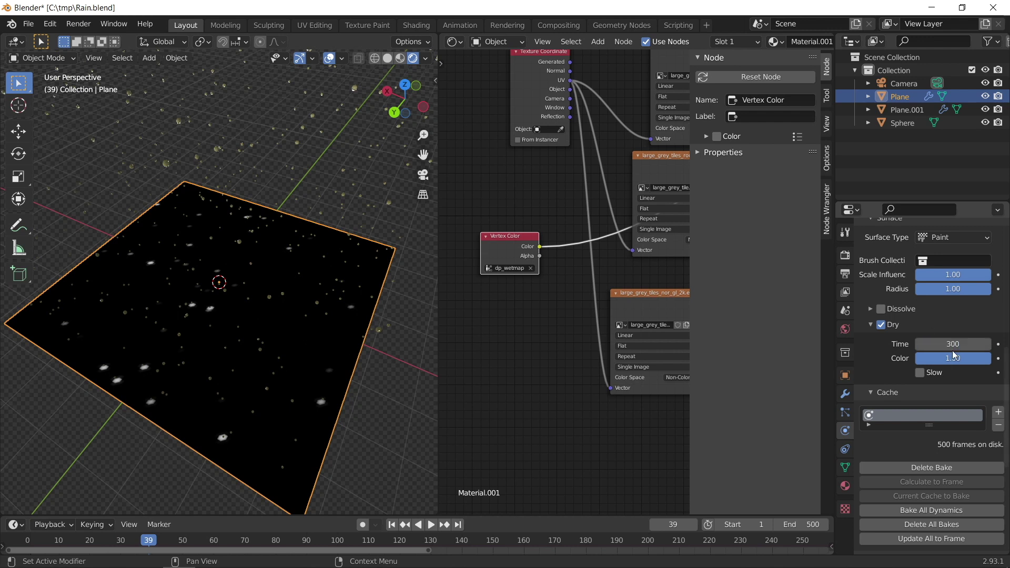
Replace the ground's bake with a new one using the Dry time of 300, play it through and return to frame 1
{"action": "left_click", "coordinate": [942, 467]}
{"action": "left_click", "coordinate": [942, 468]}
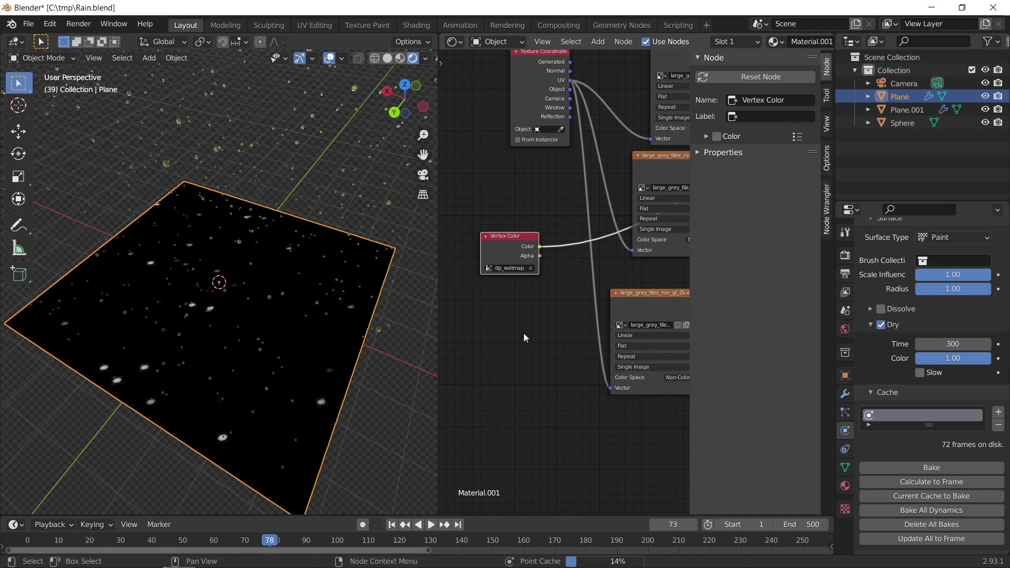
{"action": "key", "text": "space"}
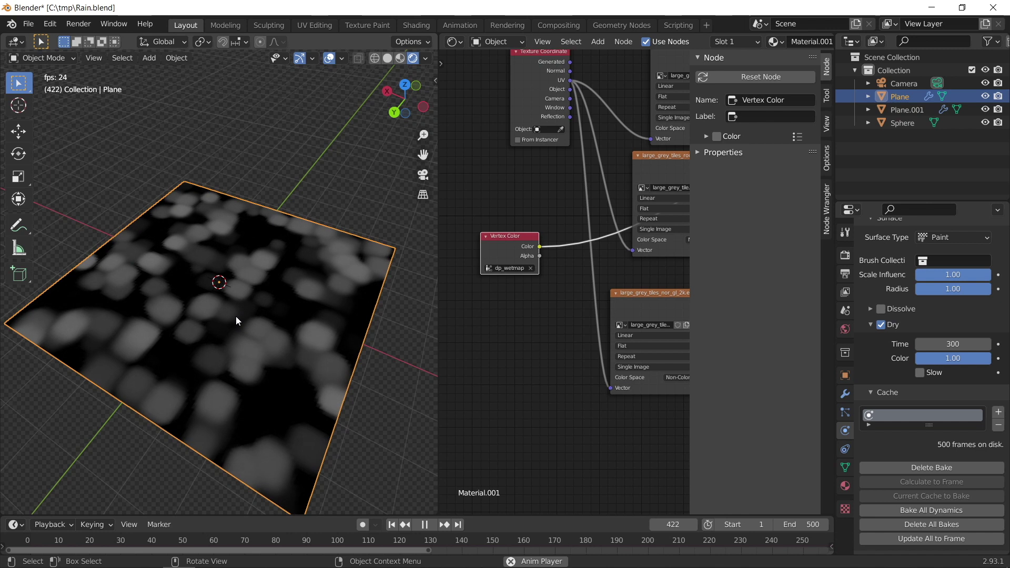
{"action": "key", "text": "shift+Left"}
{"action": "left_click", "coordinate": [424, 524]}
{"action": "left_click", "coordinate": [392, 524]}
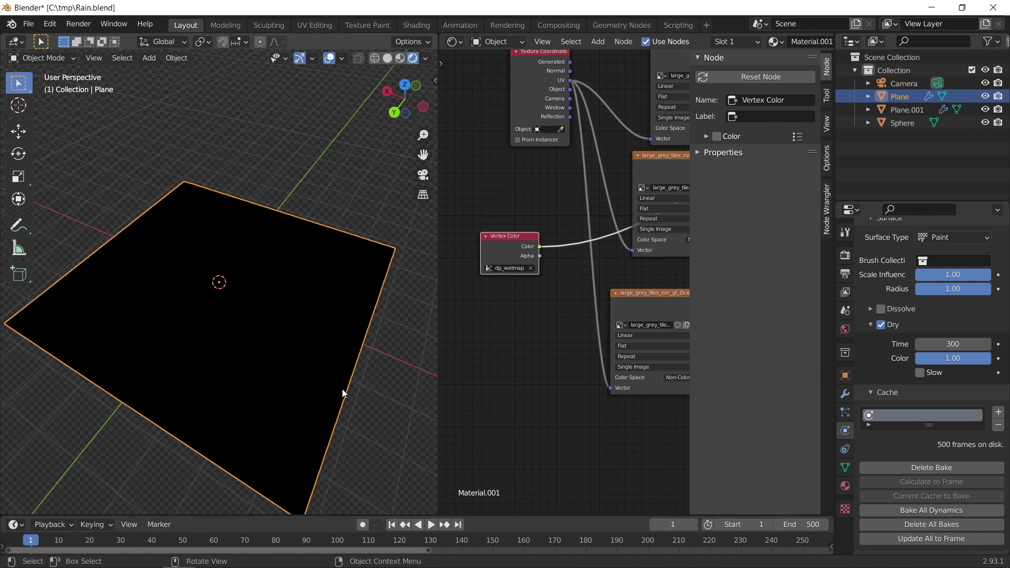
Move the Vertex Color node to a clear spot beside the image textures and play the wetmap animation to frame 131
{"action": "scroll", "coordinate": [562, 194], "scroll_direction": "down", "scroll_amount": 1}
{"action": "middle_click_drag", "start_coordinate": [525, 210], "coordinate": [502, 230]}
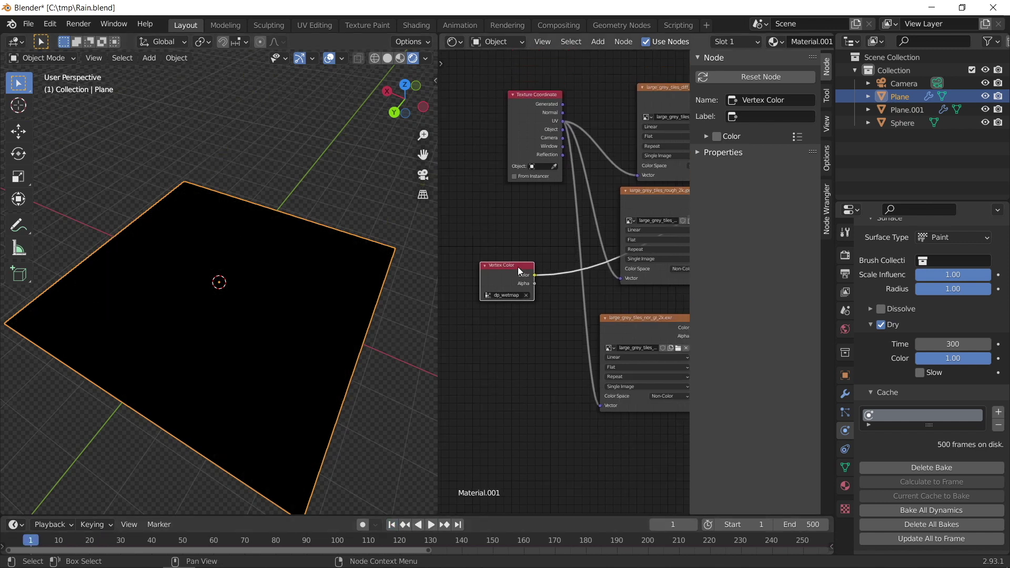
{"action": "middle_click_drag", "start_coordinate": [517, 267], "coordinate": [455, 302]}
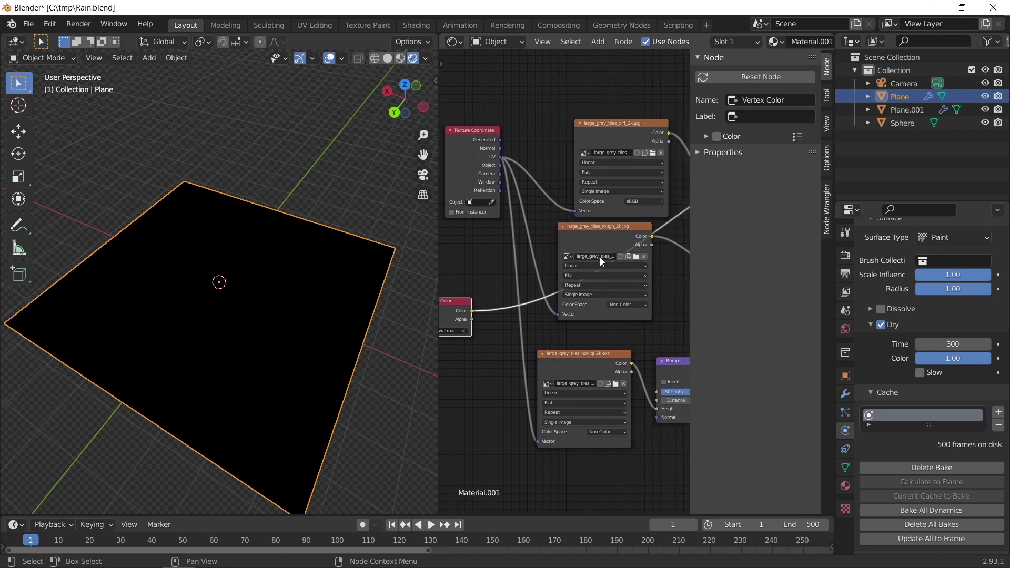
{"action": "middle_click_drag", "start_coordinate": [613, 245], "coordinate": [648, 238]}
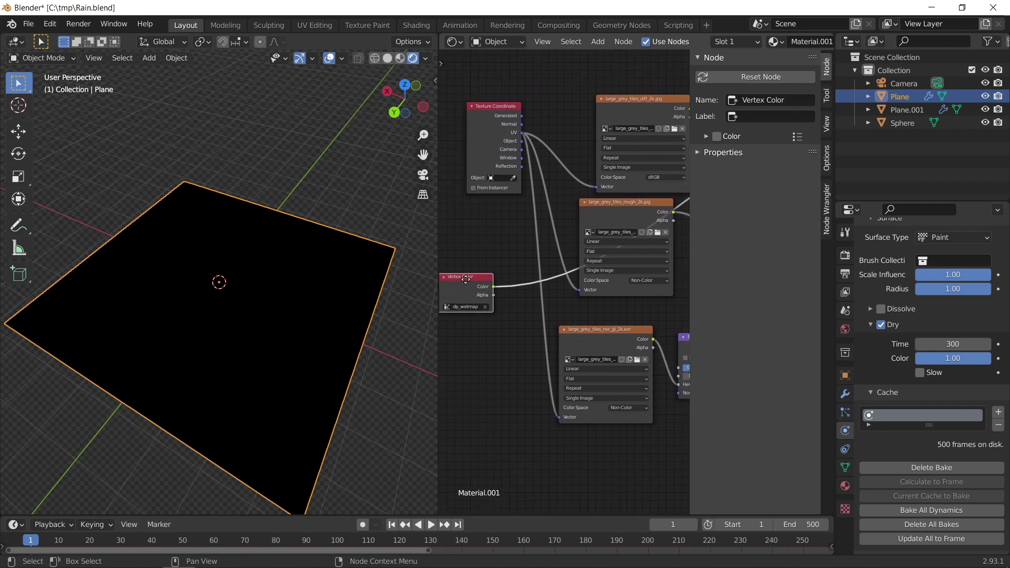
{"action": "left_click_drag", "start_coordinate": [466, 279], "coordinate": [484, 291]}
{"action": "key", "text": "space"}
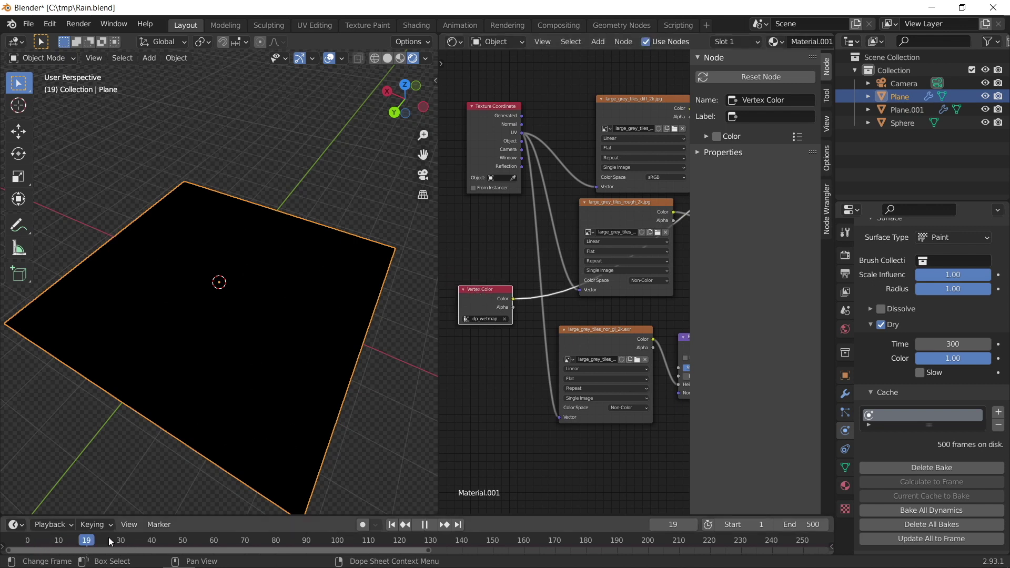
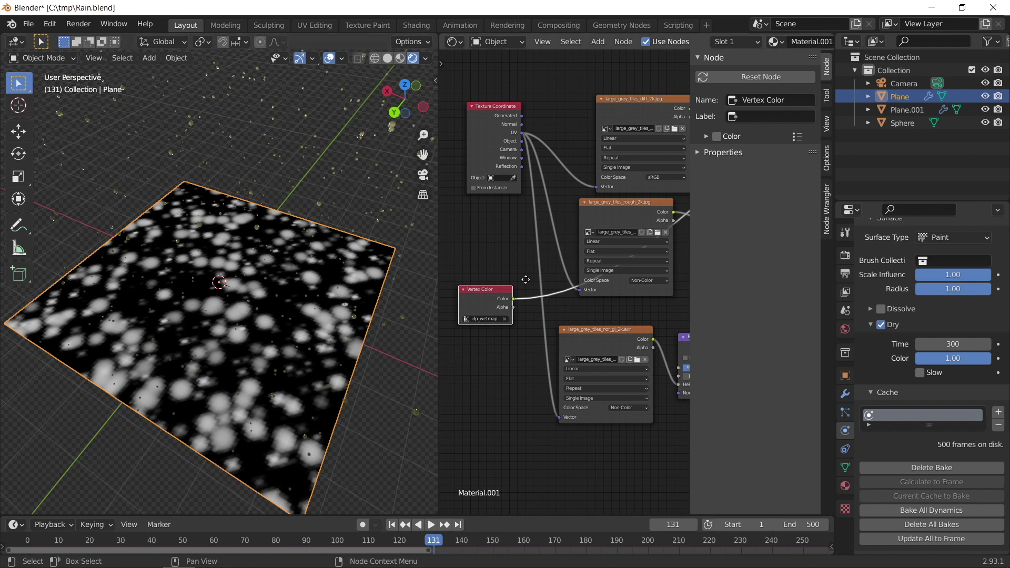
{"action": "middle_click_drag", "start_coordinate": [604, 236], "coordinate": [502, 279]}
{"action": "middle_click_drag", "start_coordinate": [630, 289], "coordinate": [724, 256]}
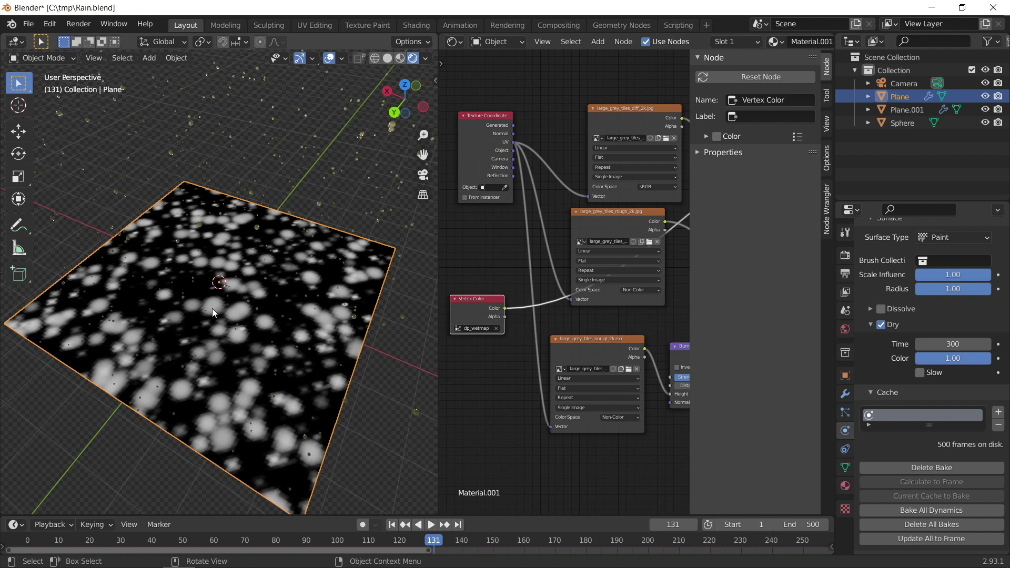
Insert an Invert node on the Vertex Color node's Color output and arrange both nodes beside the textures
{"action": "left_click", "coordinate": [478, 361]}
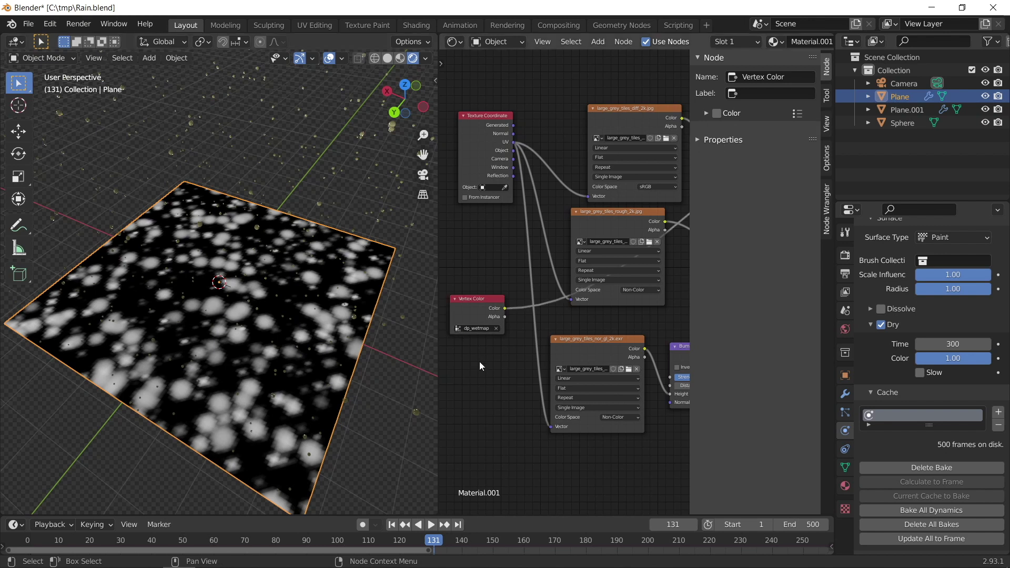
{"action": "key", "text": "F3"}
{"action": "type", "text": "inv"}
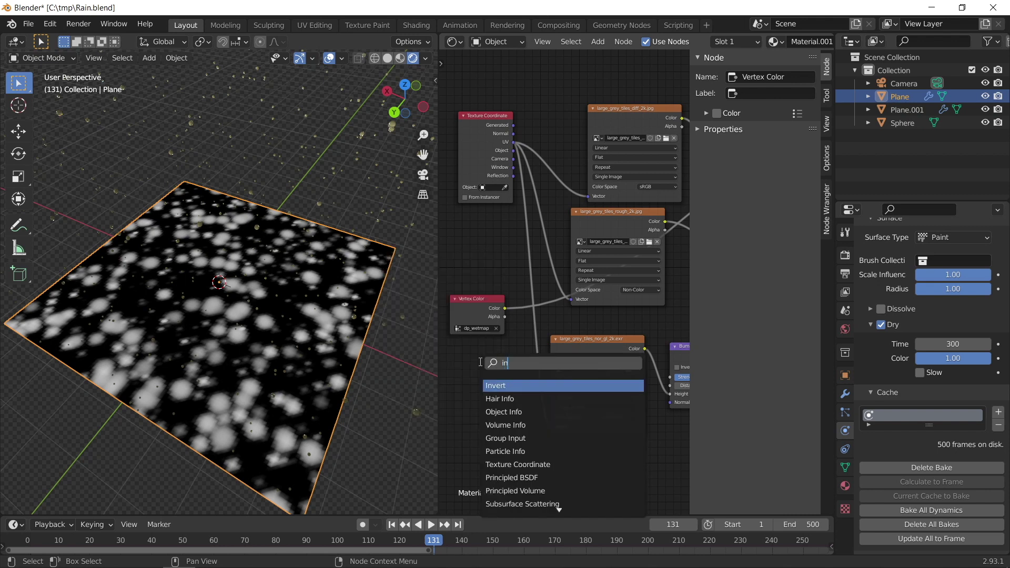
{"action": "key", "text": "Return"}
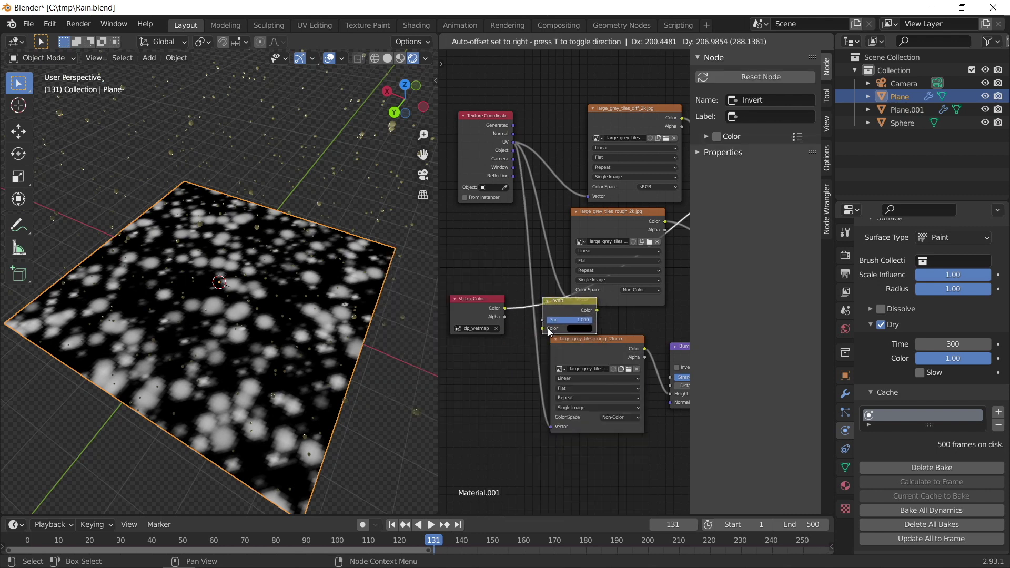
{"action": "left_click", "coordinate": [548, 332]}
{"action": "left_click_drag", "start_coordinate": [481, 305], "coordinate": [429, 352]}
{"action": "left_click_drag", "start_coordinate": [585, 305], "coordinate": [507, 302]}
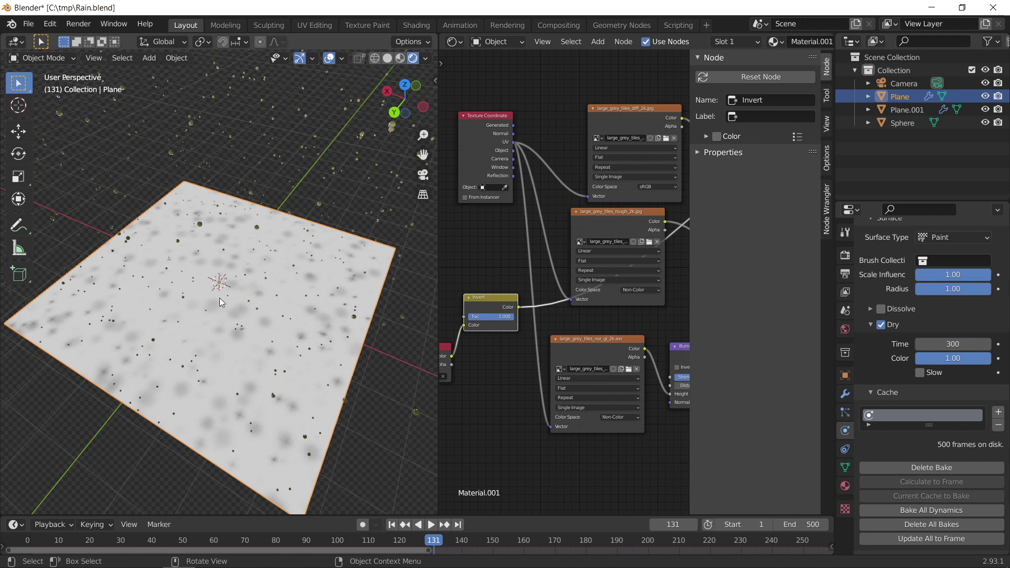
Insert a Math node set to Multiply between the roughness texture's Color and the Principled BSDF's Roughness
{"action": "scroll", "coordinate": [592, 315], "scroll_direction": "right", "scroll_amount": 3}
{"action": "scroll", "coordinate": [590, 284], "scroll_direction": "down", "scroll_amount": 3}
{"action": "scroll", "coordinate": [587, 250], "scroll_direction": "left", "scroll_amount": 3}
{"action": "scroll", "coordinate": [587, 247], "scroll_direction": "right", "scroll_amount": 3}
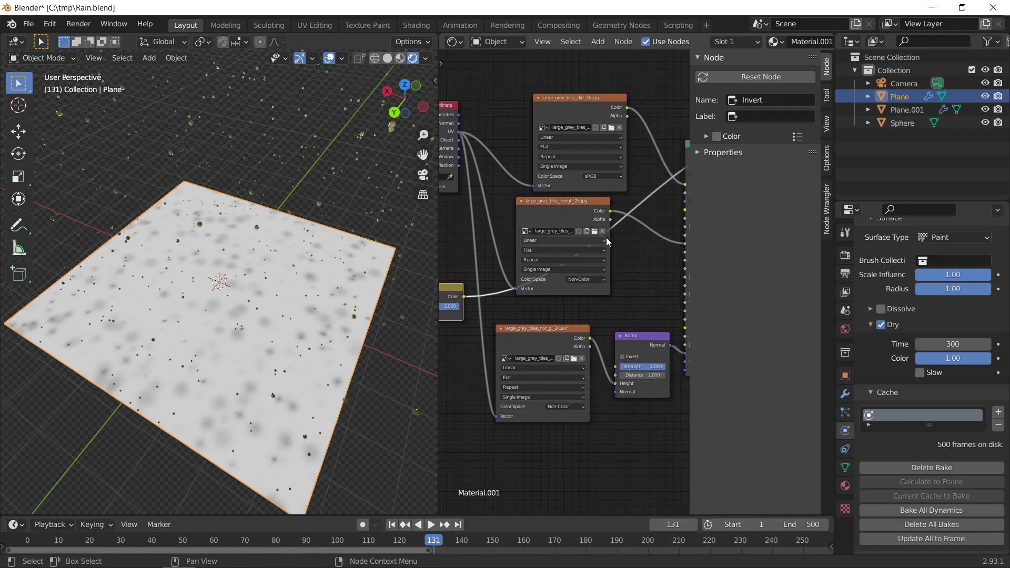
{"action": "middle_click_drag", "start_coordinate": [607, 242], "coordinate": [569, 247]}
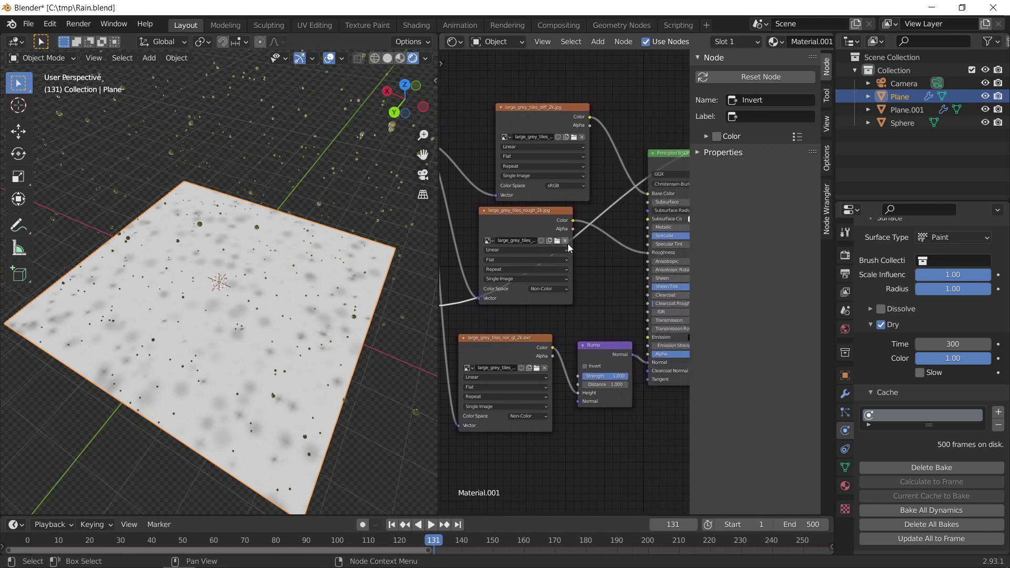
{"action": "key", "text": "shift+a"}
{"action": "left_click", "coordinate": [598, 279]}
{"action": "type", "text": "math"}
{"action": "key", "text": "Return"}
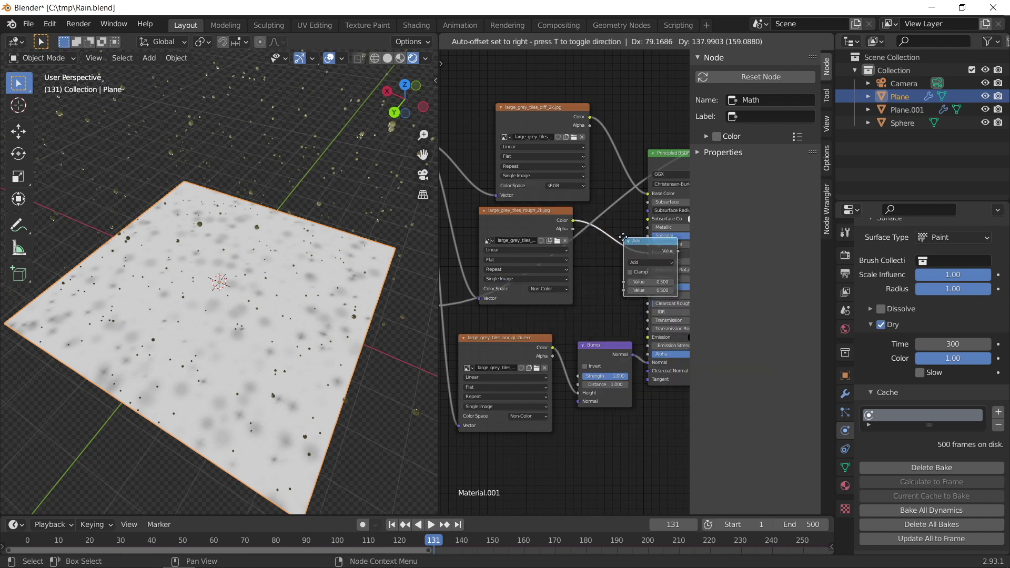
{"action": "left_click", "coordinate": [622, 238]}
{"action": "scroll", "coordinate": [531, 225], "scroll_direction": "right", "scroll_amount": 2, "text": "ctrl"}
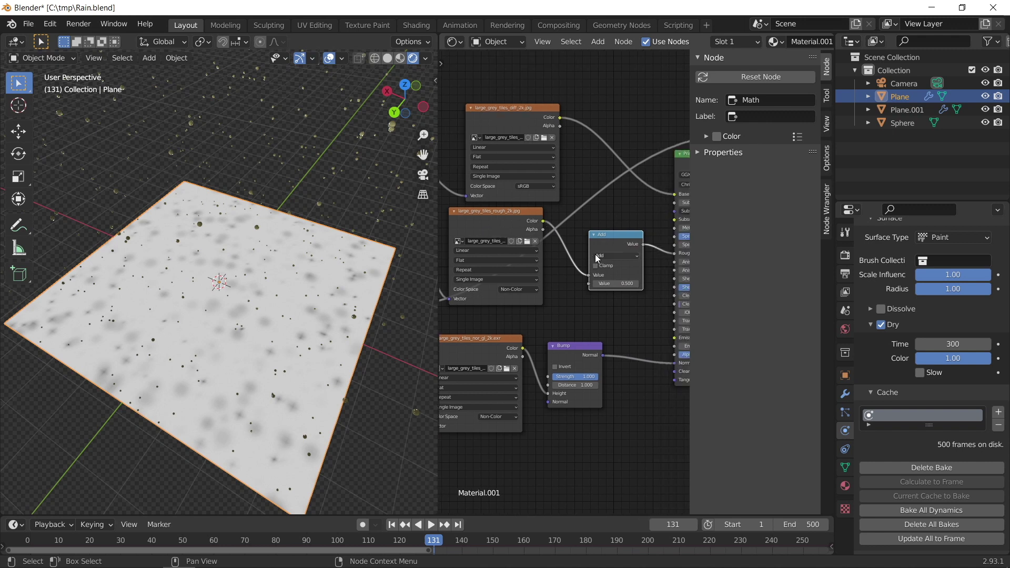
{"action": "left_click", "coordinate": [615, 255]}
{"action": "left_click", "coordinate": [609, 295]}
Connect the Invert node's Color output to the second Value input of the Multiply node
{"action": "middle_click_drag", "start_coordinate": [609, 295], "coordinate": [703, 259]}
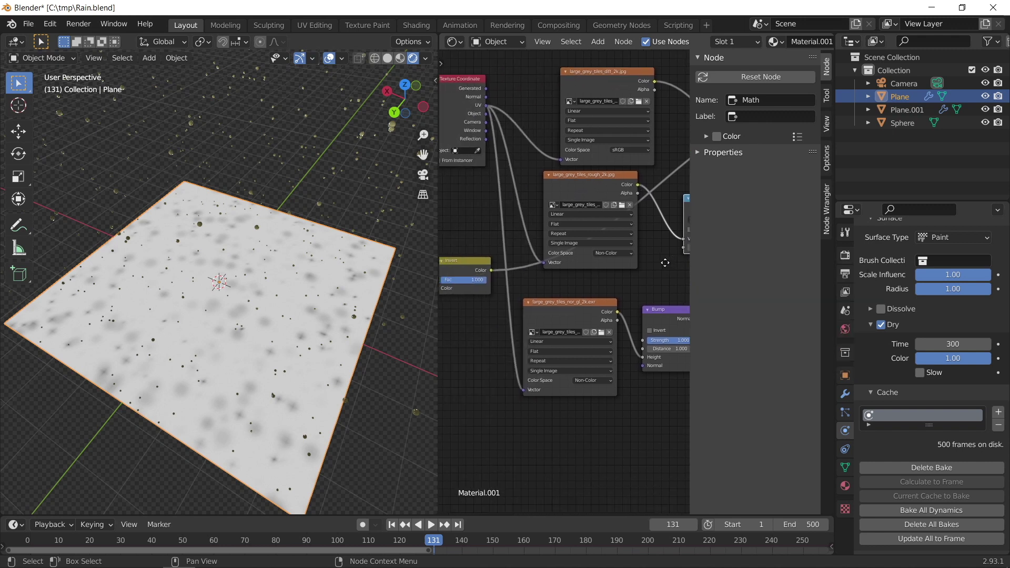
{"action": "middle_click_drag", "start_coordinate": [508, 271], "coordinate": [494, 276]}
{"action": "left_click_drag", "start_coordinate": [480, 275], "coordinate": [490, 276]}
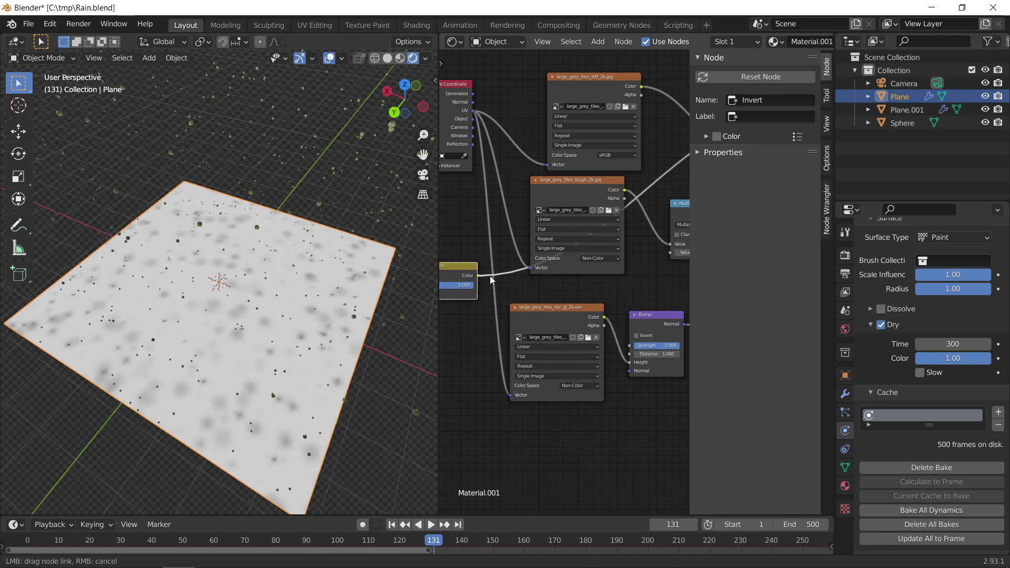
{"action": "left_click_drag", "start_coordinate": [667, 254], "coordinate": [669, 253]}
{"action": "middle_click_drag", "start_coordinate": [580, 290], "coordinate": [476, 291]}
{"action": "middle_click_drag", "start_coordinate": [620, 255], "coordinate": [559, 250]}
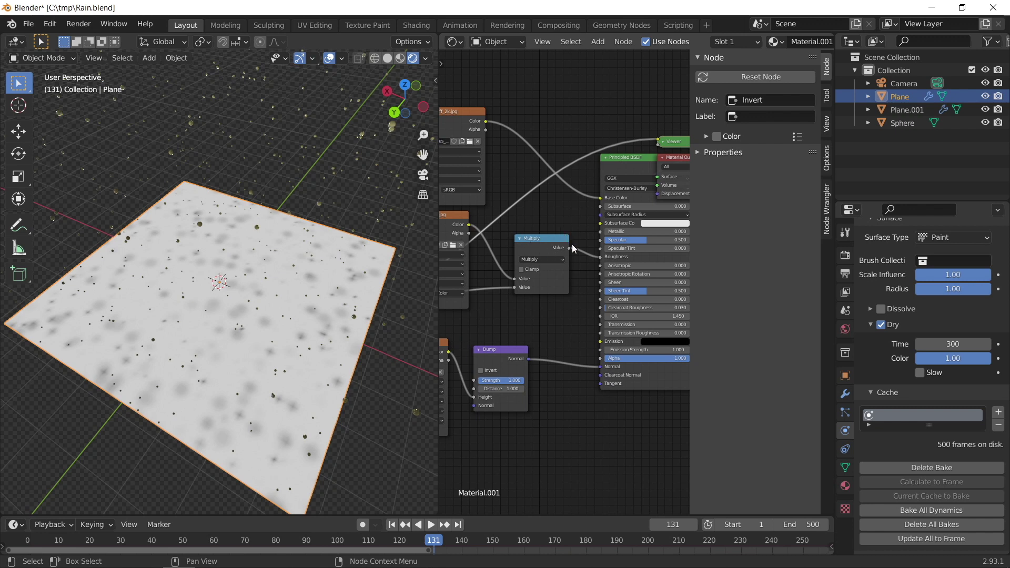
Move the Material Output clear of the shader, delete the Viewer node, and connect the Principled BSDF to the Surface input
{"action": "middle_click_drag", "start_coordinate": [631, 194], "coordinate": [586, 210]}
{"action": "left_click_drag", "start_coordinate": [628, 174], "coordinate": [682, 179]}
{"action": "left_click", "coordinate": [620, 158]}
{"action": "key", "text": "x"}
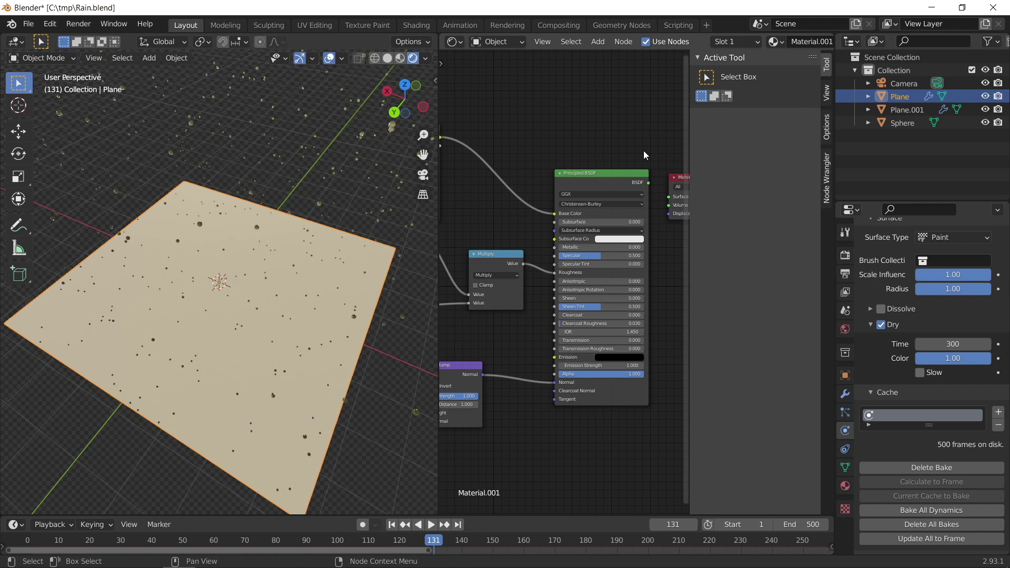
{"action": "left_click_drag", "start_coordinate": [612, 198], "coordinate": [634, 212]}
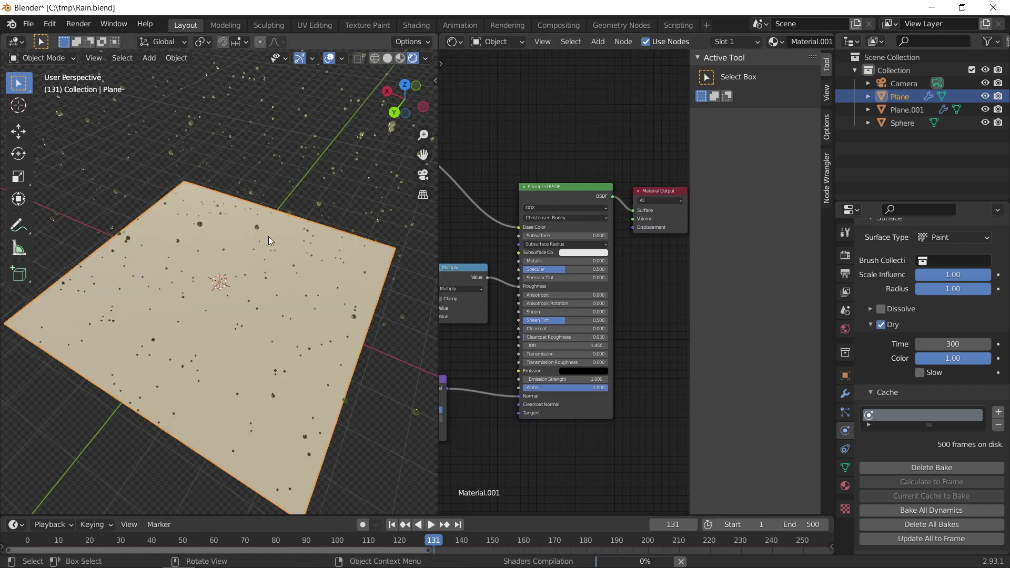
Select the upper emitter plane and set its Dynamic Paint brush's Effect Solid Radius to 0.040
{"action": "scroll", "coordinate": [267, 247], "scroll_direction": "up", "scroll_amount": 4}
{"action": "middle_click_drag", "start_coordinate": [266, 260], "coordinate": [239, 286]}
{"action": "scroll", "coordinate": [295, 175], "scroll_direction": "down", "scroll_amount": 4}
{"action": "scroll", "coordinate": [298, 181], "scroll_direction": "down", "scroll_amount": 3}
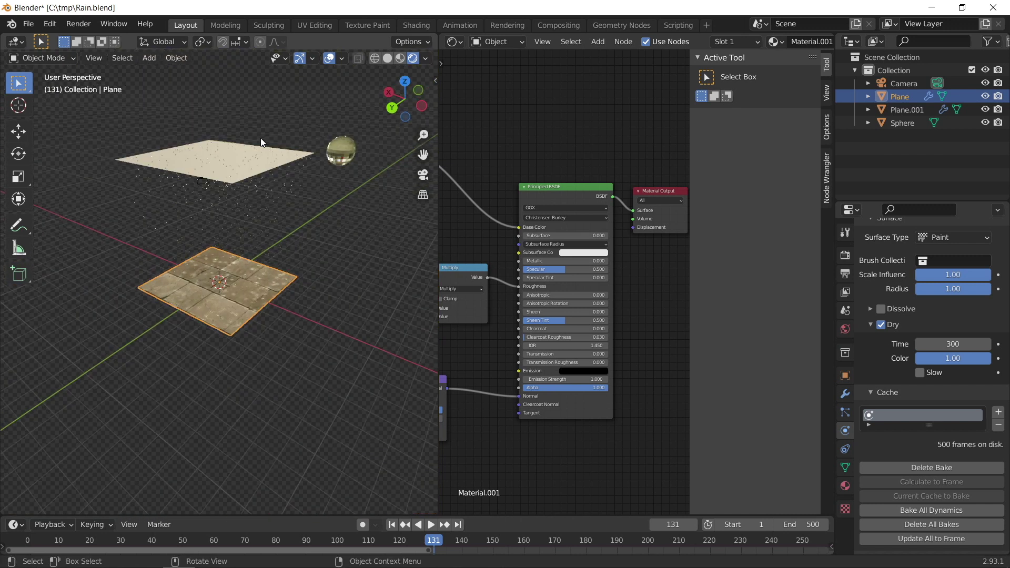
{"action": "left_click", "coordinate": [242, 153]}
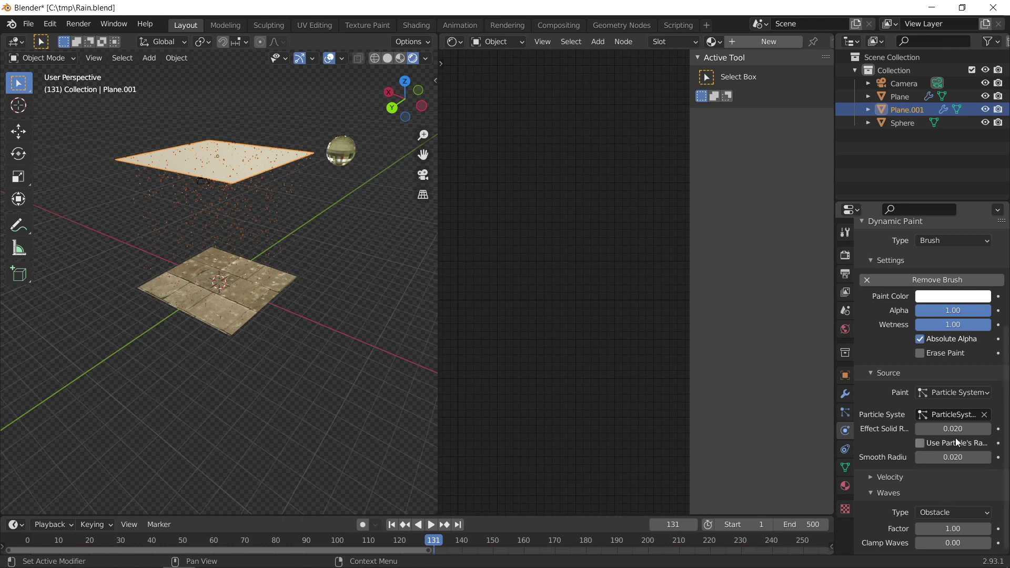
{"action": "left_click", "coordinate": [960, 416]}
{"action": "key", "text": "Return"}
{"action": "left_click", "coordinate": [940, 429]}
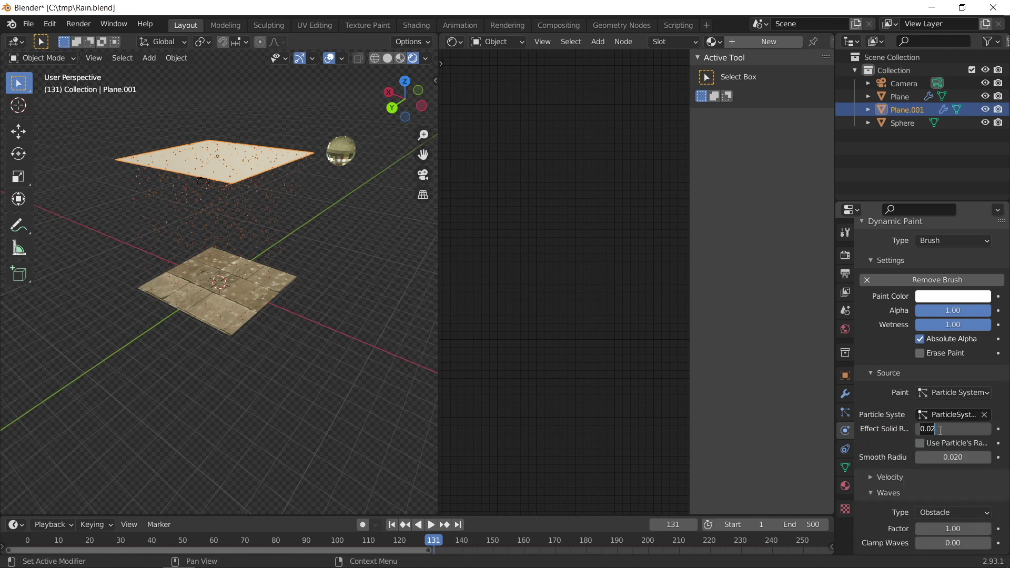
{"action": "key", "text": "Return"}
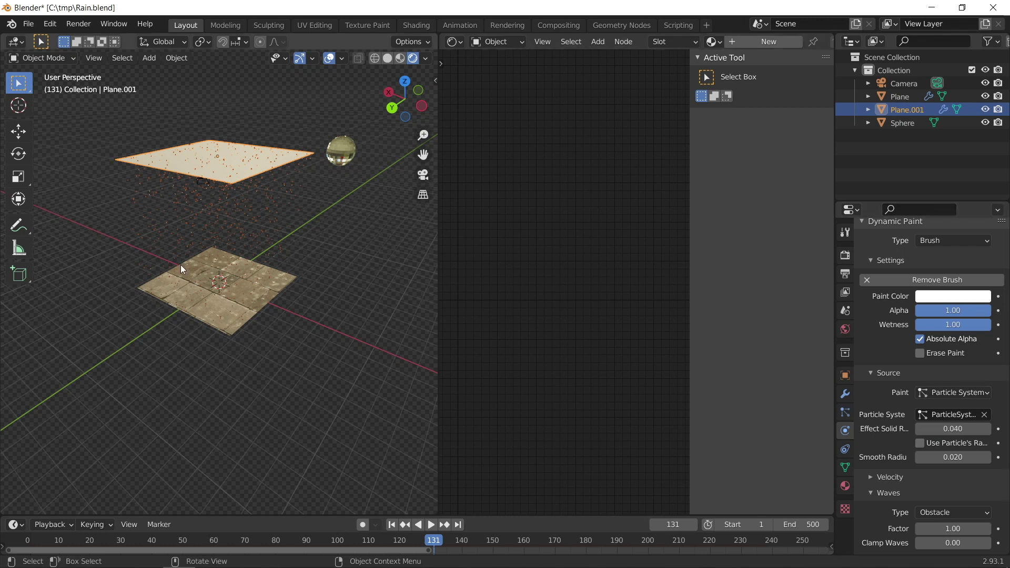
Select the ground plane and replace its canvas bake with one using the enlarged brush radius
{"action": "left_click", "coordinate": [181, 266]}
{"action": "scroll", "coordinate": [916, 409], "scroll_direction": "down", "scroll_amount": 6}
{"action": "left_click", "coordinate": [919, 510]}
{"action": "mouse_move", "coordinate": [236, 316]}
{"action": "middle_mouse_down"}
{"action": "mouse_move", "coordinate": [175, 254]}
{"action": "mouse_move", "coordinate": [172, 266]}
{"action": "mouse_move", "coordinate": [103, 266]}
{"action": "mouse_move", "coordinate": [87, 254]}
{"action": "mouse_move", "coordinate": [116, 264]}
{"action": "mouse_move", "coordinate": [90, 234]}
{"action": "mouse_move", "coordinate": [118, 292]}
{"action": "mouse_move", "coordinate": [244, 232]}
{"action": "middle_mouse_up"}
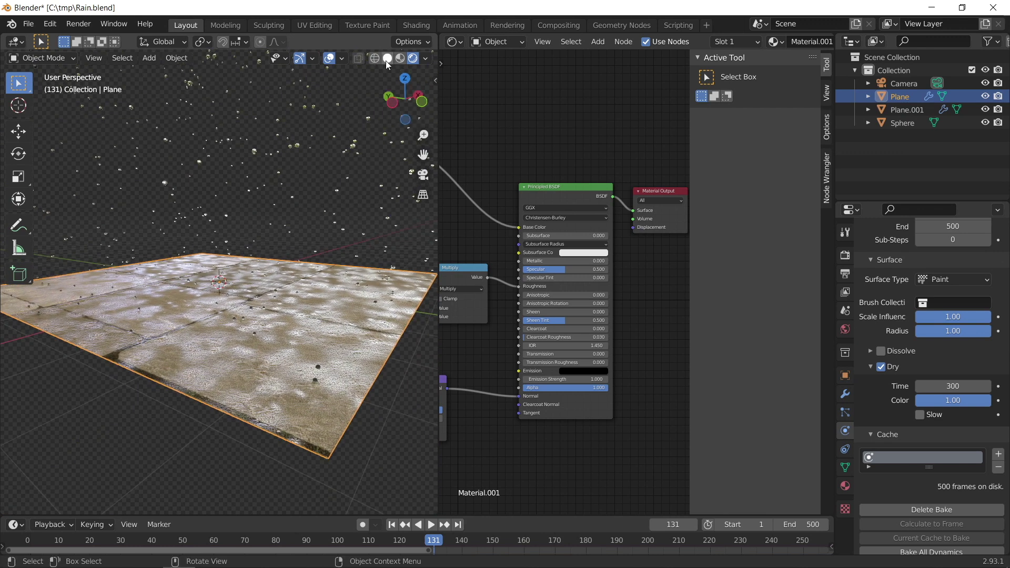
Select the camera, look through it and fly it to a low angle facing a corner of the wet ground
{"action": "left_click", "coordinate": [903, 83]}
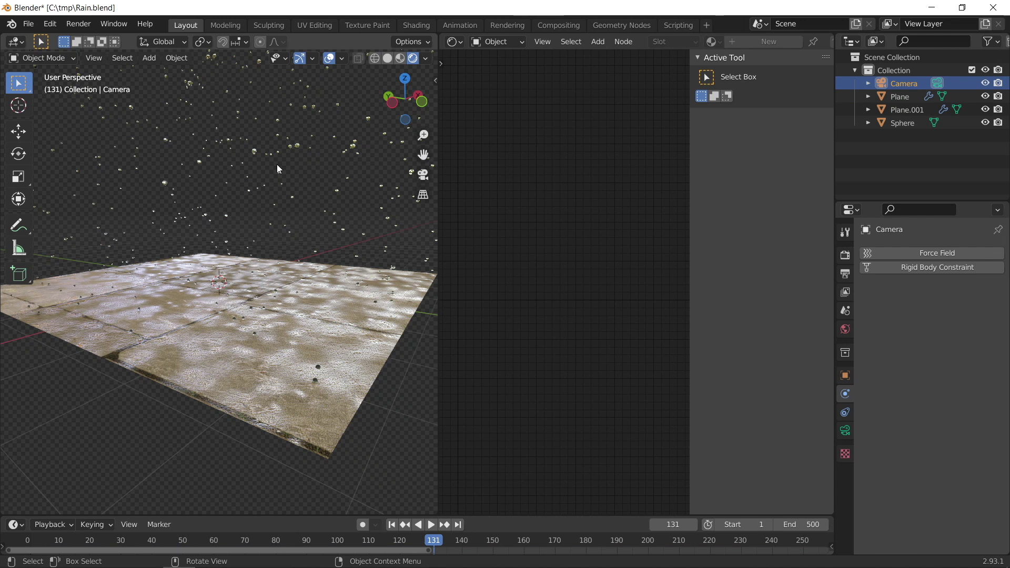
{"action": "key", "text": "KP_0"}
{"action": "key", "text": "shift+grave"}
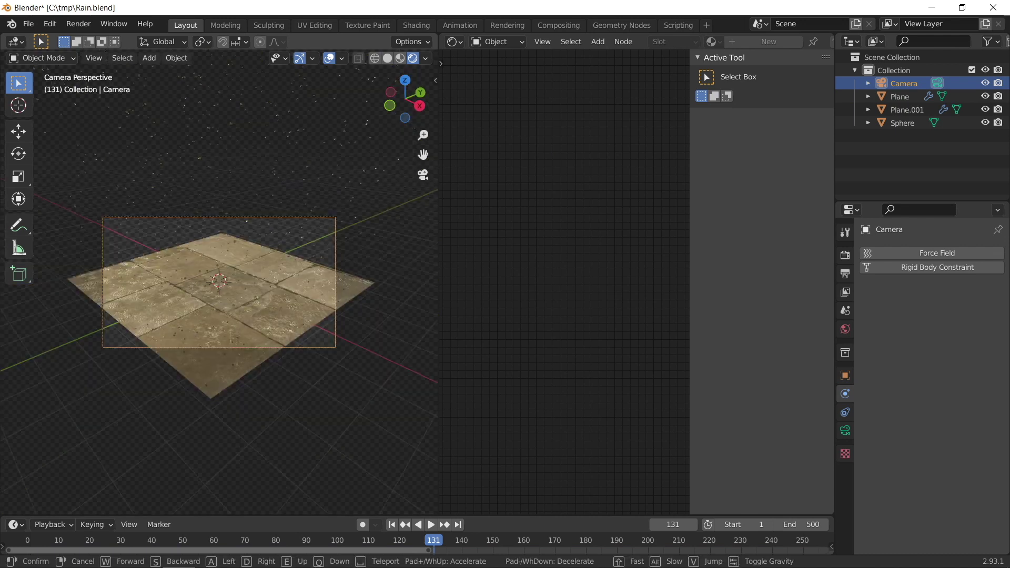
{"action": "key", "text": "w"}
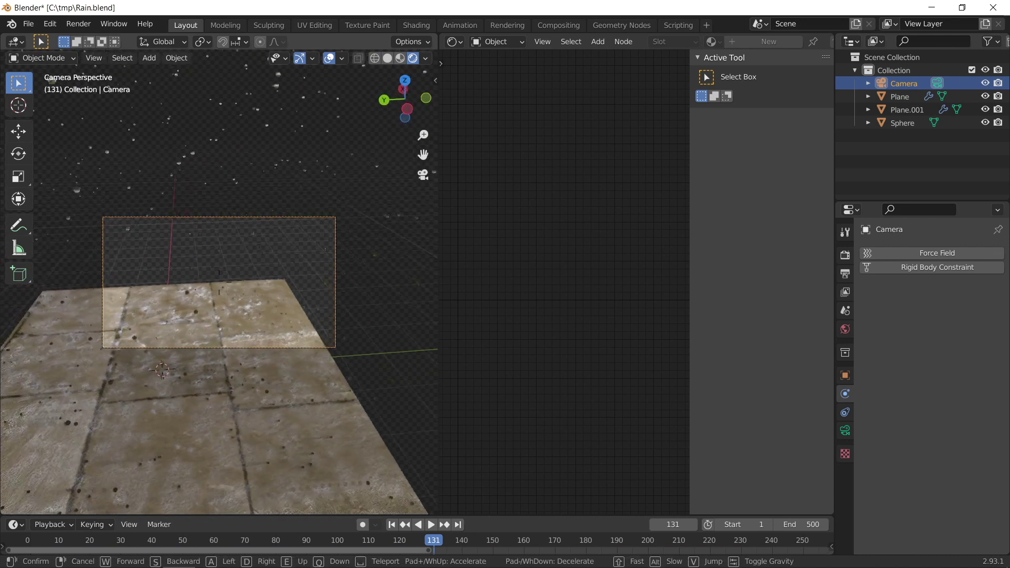
{"action": "key", "text": "s"}
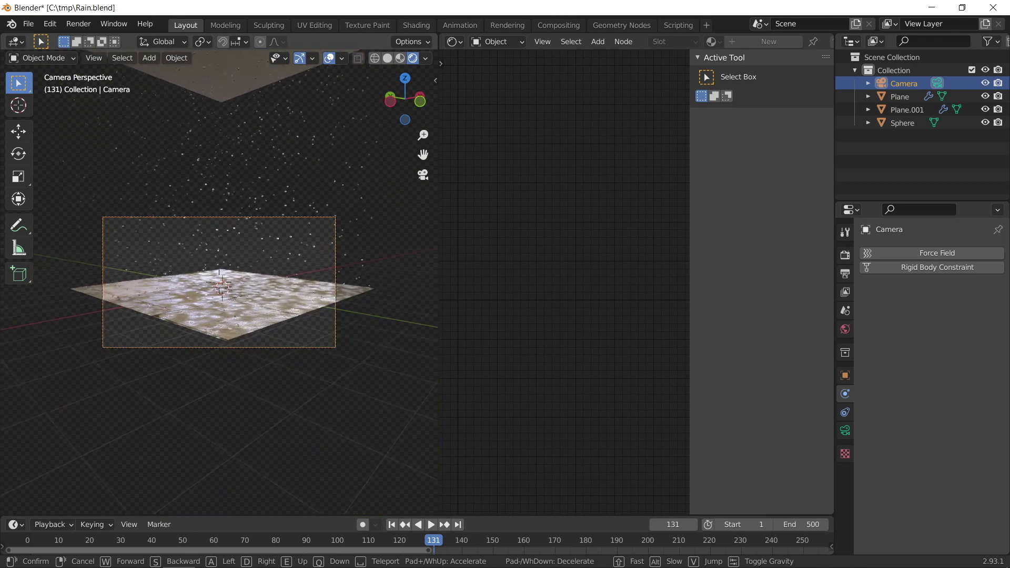
{"action": "left_click", "coordinate": [604, 353]}
Set the camera's focal length to 100 mm, enable Depth of Field and set the Passepartout to 1.000
{"action": "left_click", "coordinate": [845, 430]}
{"action": "left_click_drag", "start_coordinate": [952, 313], "coordinate": [988, 313]}
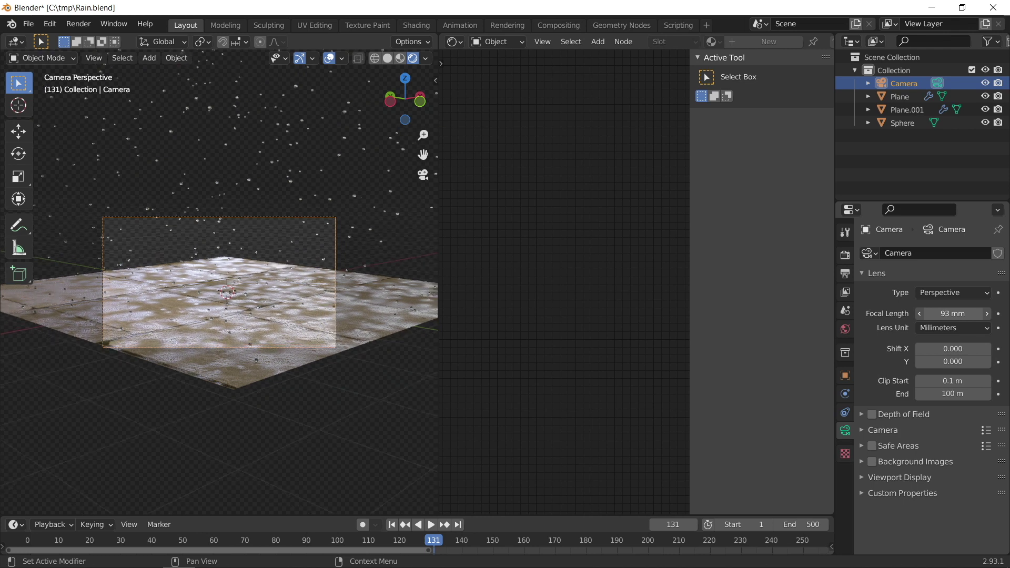
{"action": "left_click", "coordinate": [937, 313]}
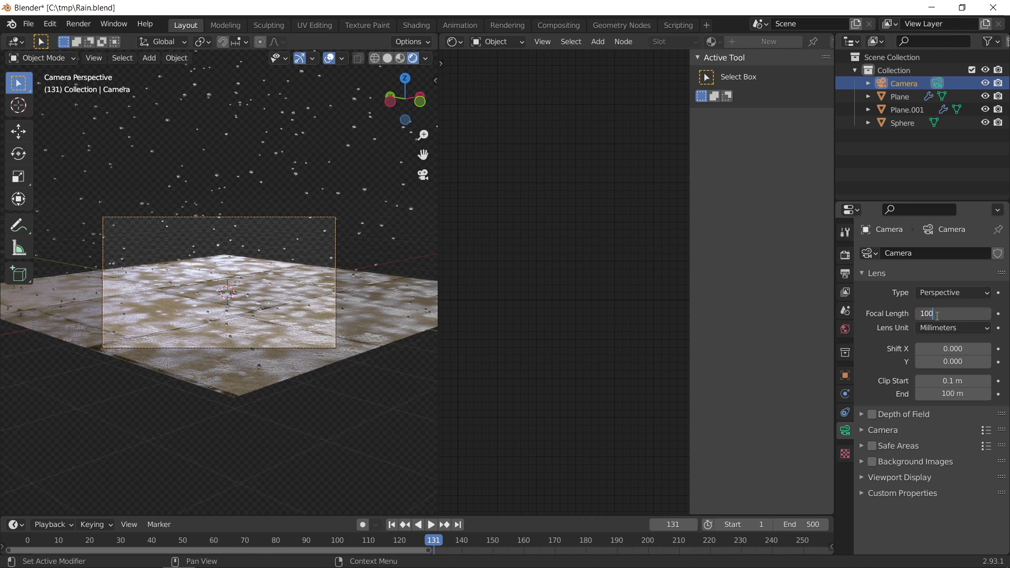
{"action": "key", "text": "Return"}
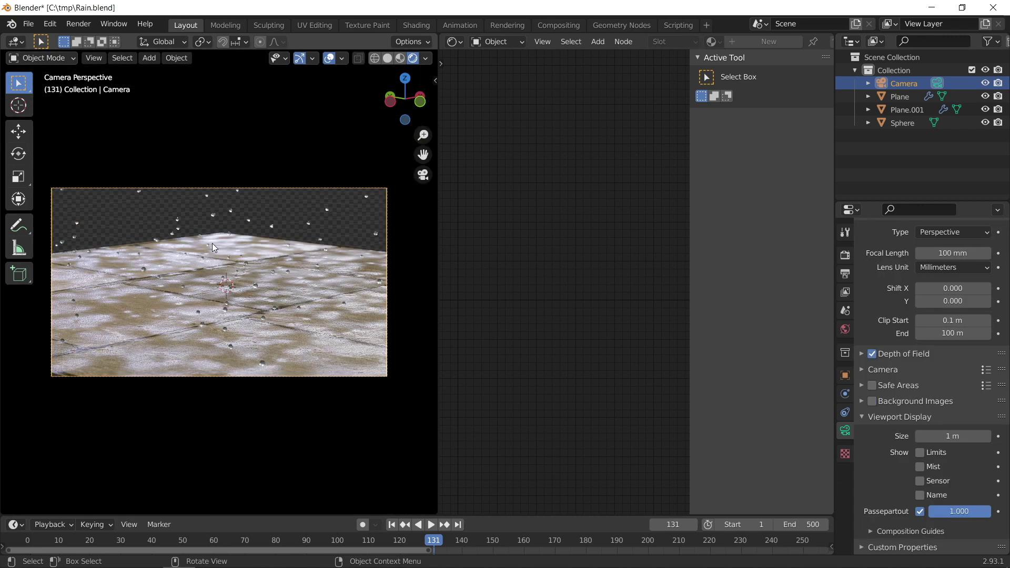
Play the animation from frame 1 through the camera to examine the ground getting wet, and replay it to frame 88
{"action": "left_click", "coordinate": [391, 525]}
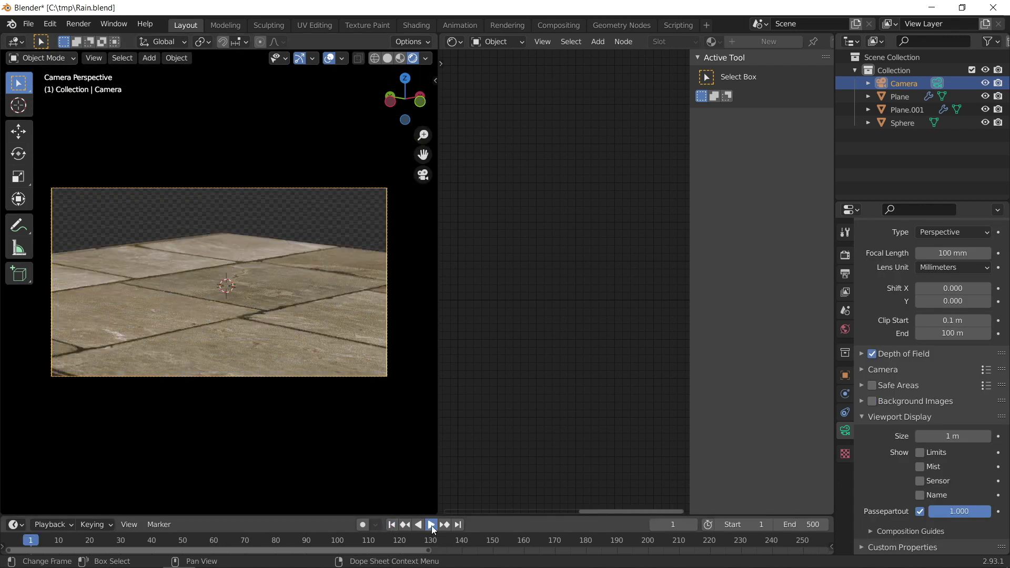
{"action": "left_click", "coordinate": [432, 525]}
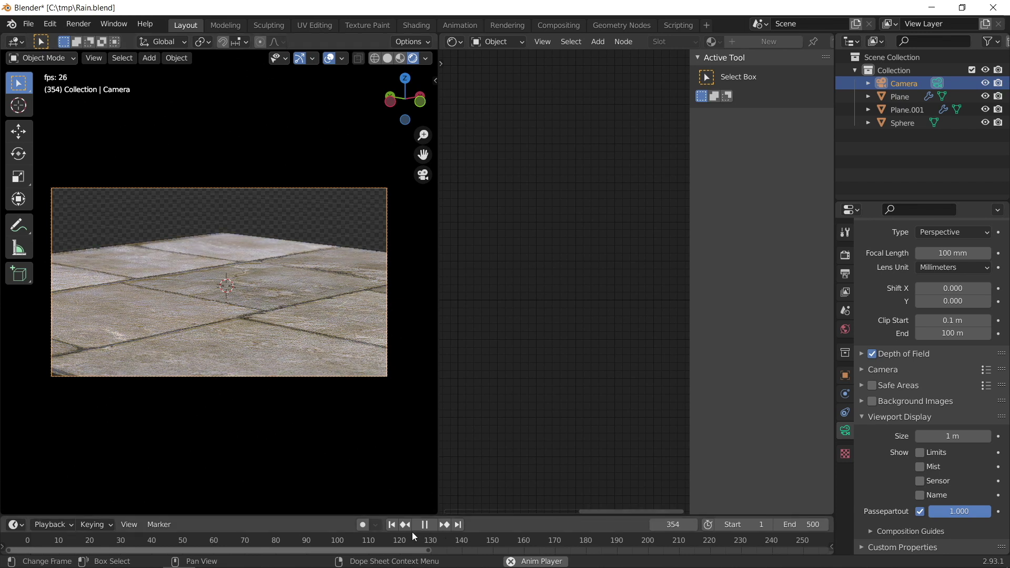
{"action": "left_click", "coordinate": [391, 525]}
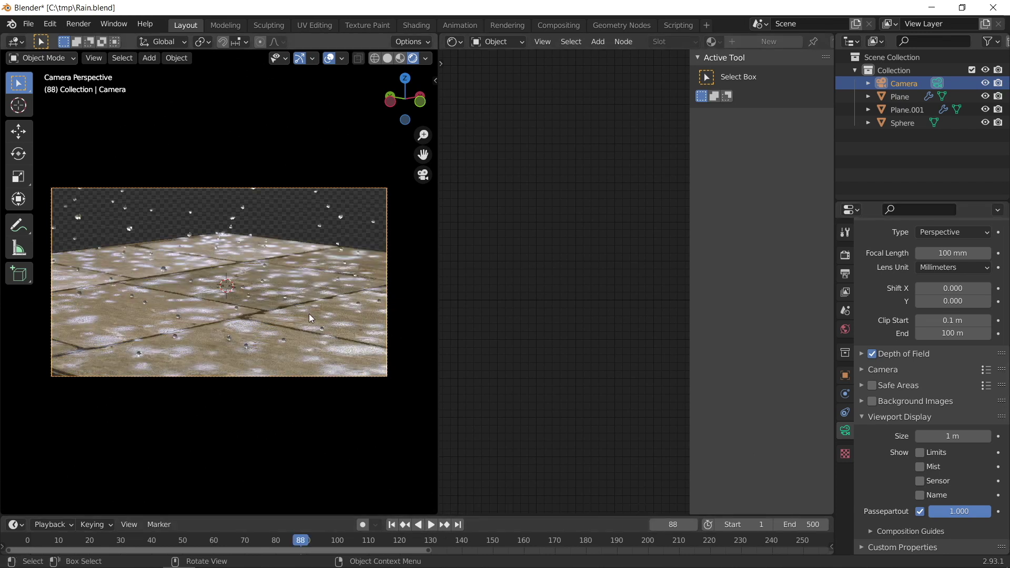
Select the upper emitter plane and set its Dynamic Paint brush's Smooth Radius to 0.05
{"action": "middle_click_drag", "start_coordinate": [308, 313], "coordinate": [309, 330]}
{"action": "scroll", "coordinate": [308, 330], "scroll_direction": "down", "scroll_amount": 5}
{"action": "left_click", "coordinate": [234, 182]}
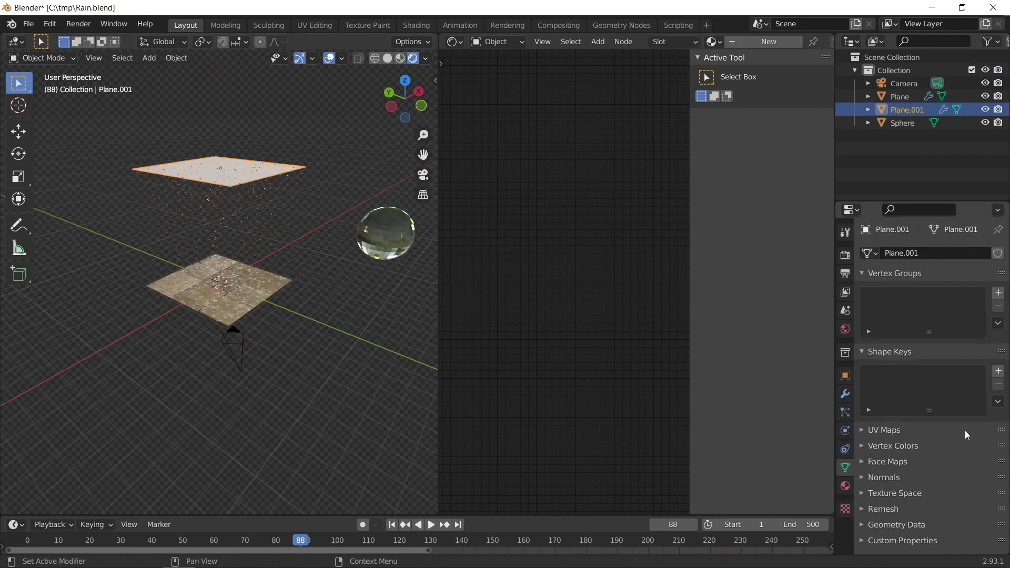
{"action": "left_click", "coordinate": [845, 411]}
{"action": "scroll", "coordinate": [857, 418], "scroll_direction": "down", "scroll_amount": 2}
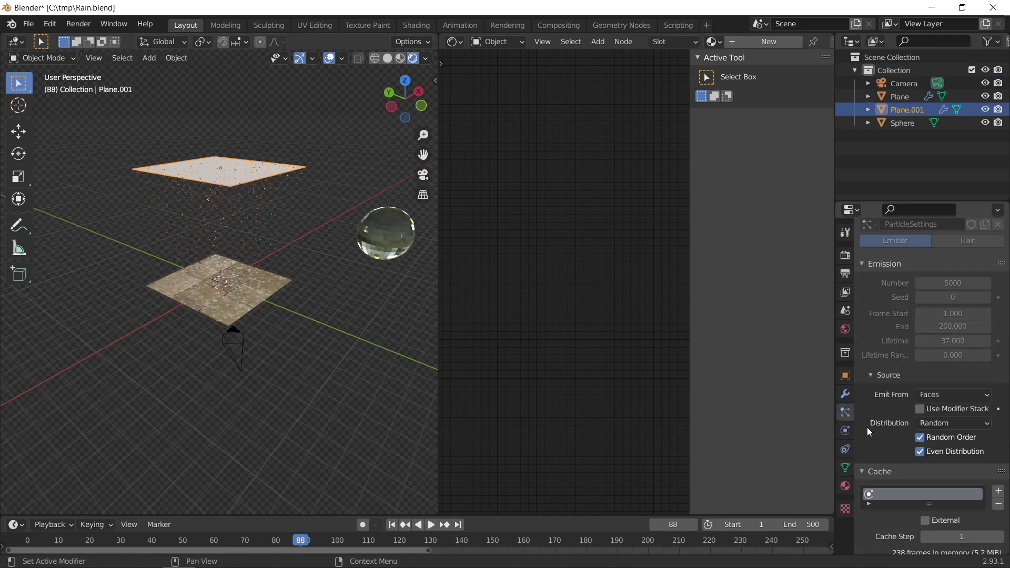
{"action": "left_click", "coordinate": [845, 431]}
{"action": "scroll", "coordinate": [901, 464], "scroll_direction": "down", "scroll_amount": 2}
{"action": "left_click", "coordinate": [939, 450]}
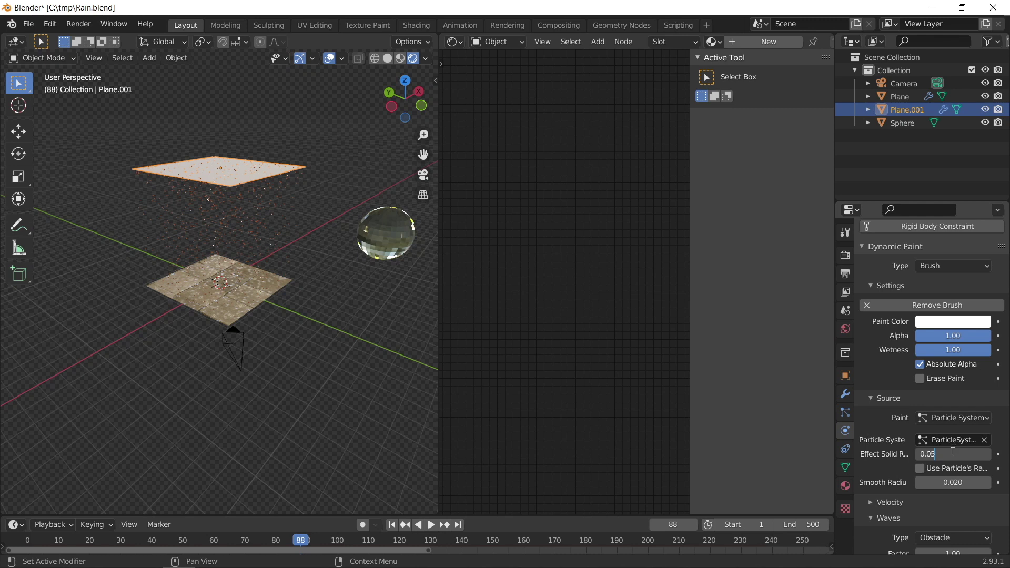
{"action": "left_click", "coordinate": [947, 482]}
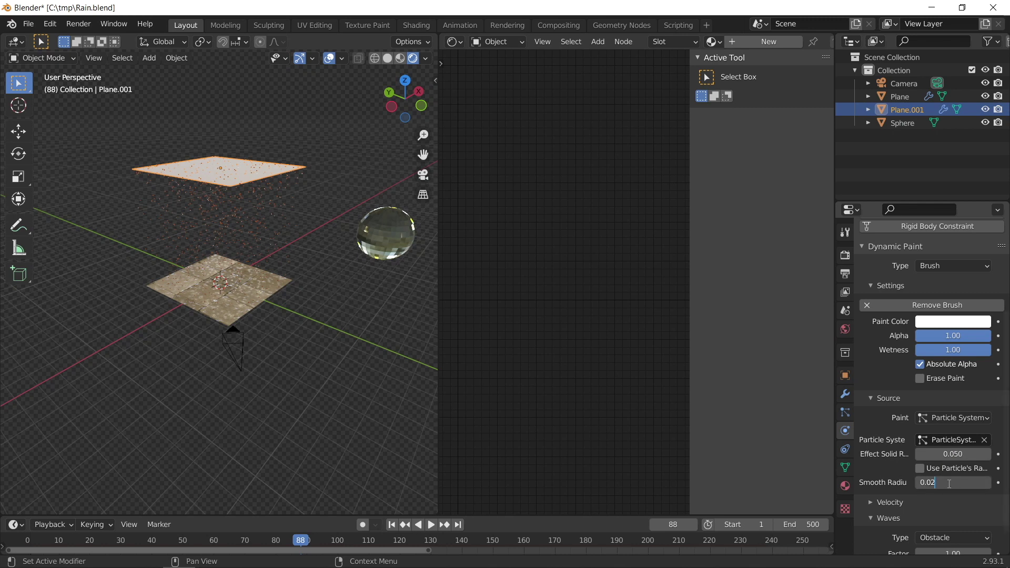
{"action": "key", "text": "Return"}
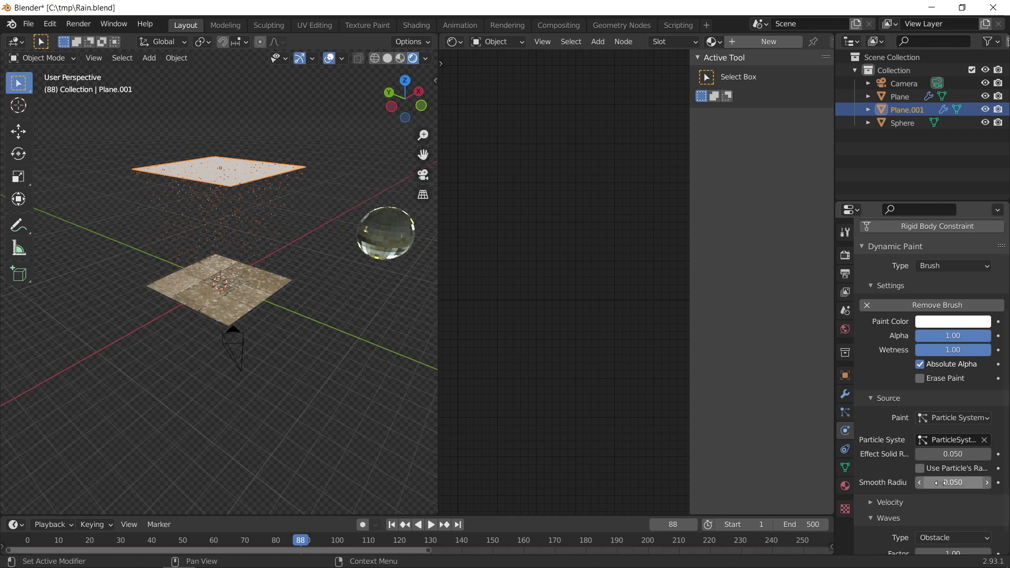
Select the ground plane and set its Dynamic Paint canvas Spread Speed to 0.30
{"action": "scroll", "coordinate": [952, 512], "scroll_direction": "down", "scroll_amount": 1}
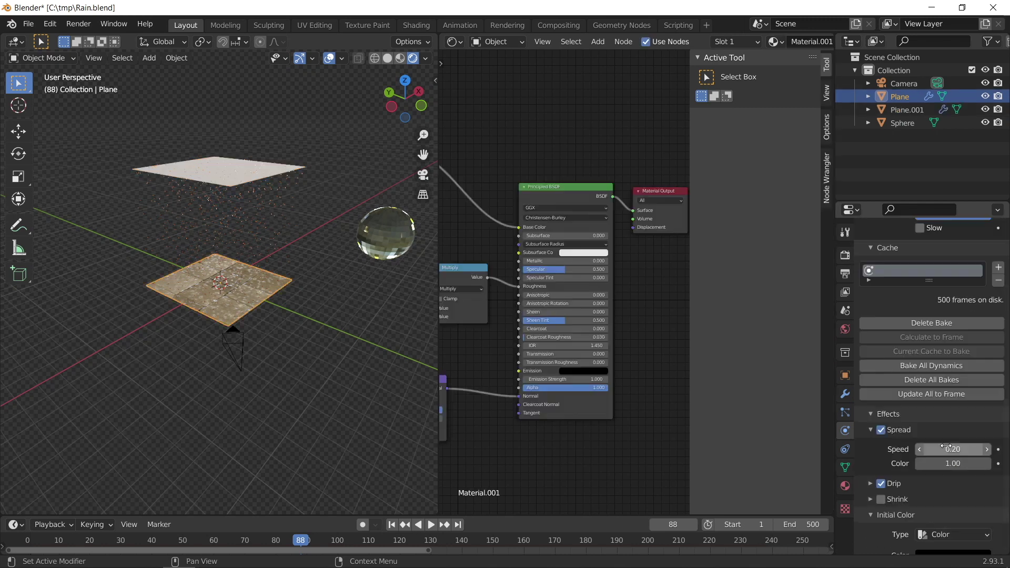
{"action": "left_click", "coordinate": [937, 448]}
{"action": "type", "text": "0.2"}
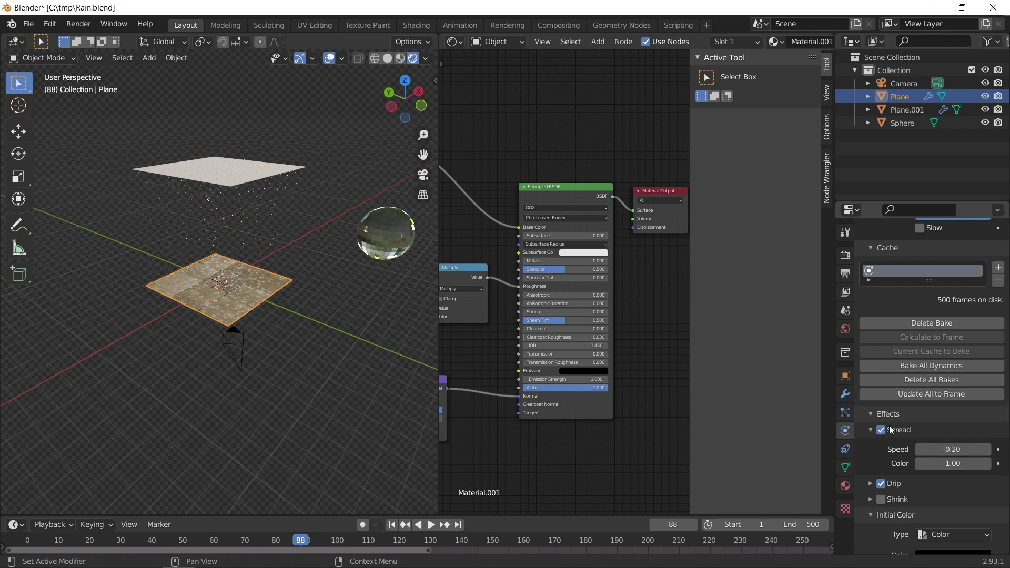
{"action": "left_click", "coordinate": [943, 448]}
{"action": "type", "text": "0.23"}
{"action": "key", "text": "Return"}
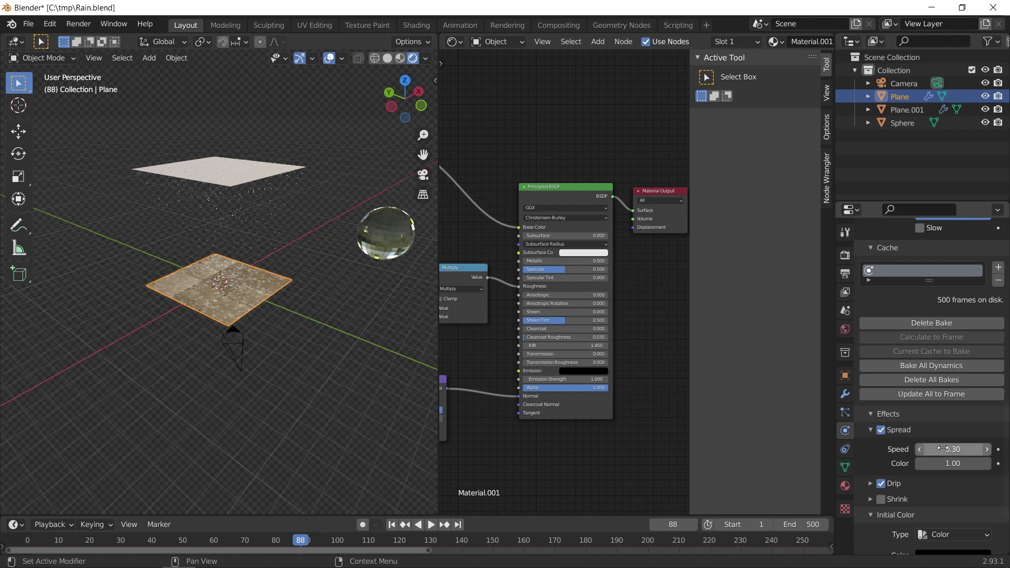
Delete the ground canvas's existing Dynamic Paint bake and bake it again with the new spread speed
{"action": "scroll", "coordinate": [917, 391], "scroll_direction": "up", "scroll_amount": 1}
{"action": "left_click", "coordinate": [900, 344]}
{"action": "left_click", "coordinate": [903, 345]}
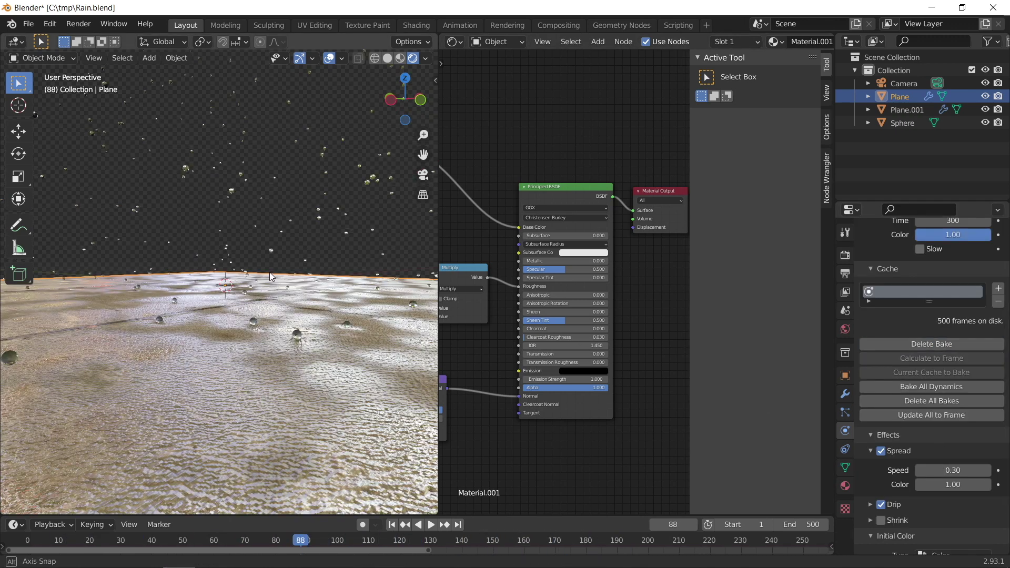
Look through the camera, select it and set its Depth of Field F-Stop to 1.0
{"action": "key", "text": "KP_0"}
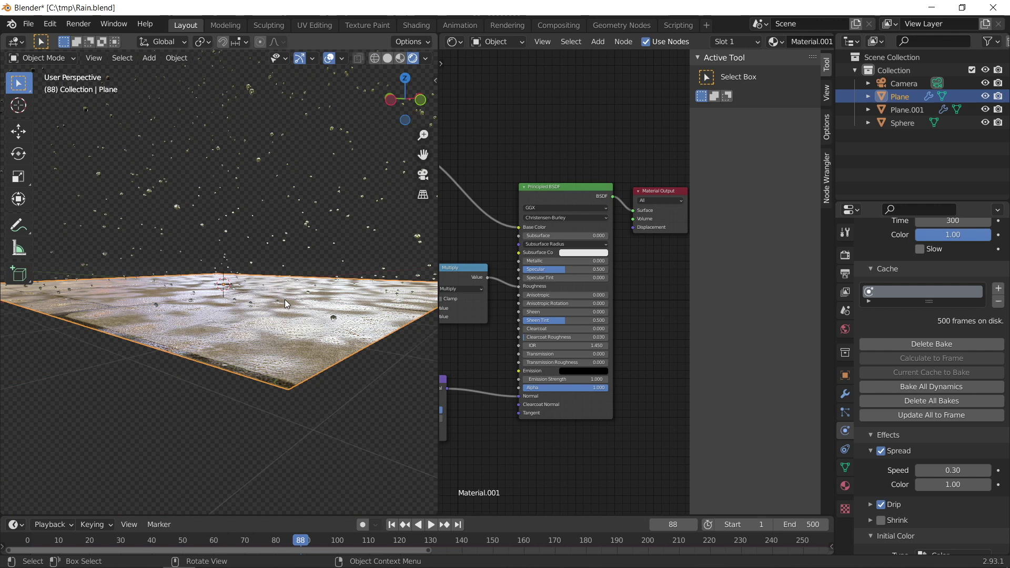
{"action": "left_click", "coordinate": [845, 255]}
{"action": "left_click", "coordinate": [895, 84]}
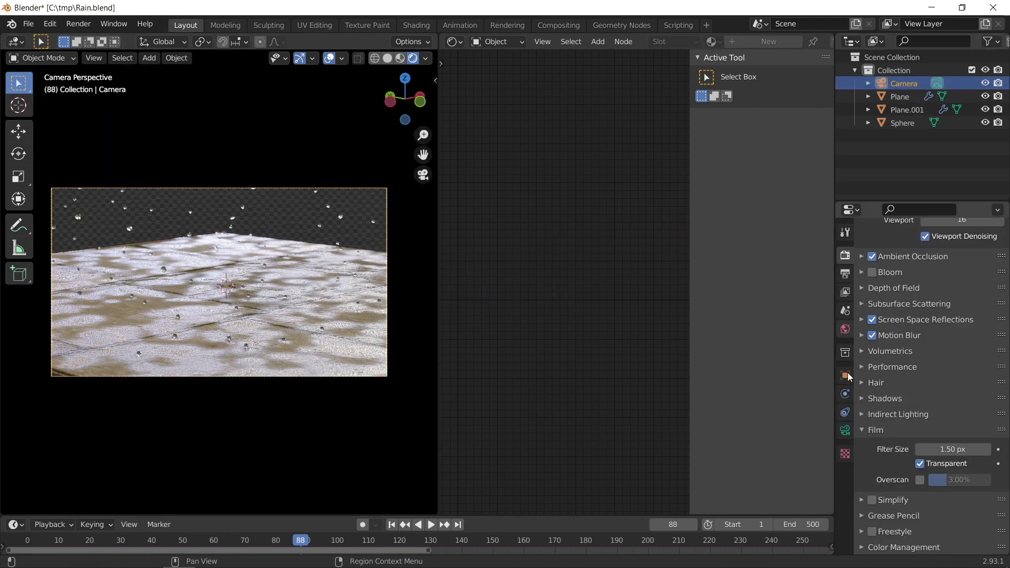
{"action": "left_click", "coordinate": [845, 430]}
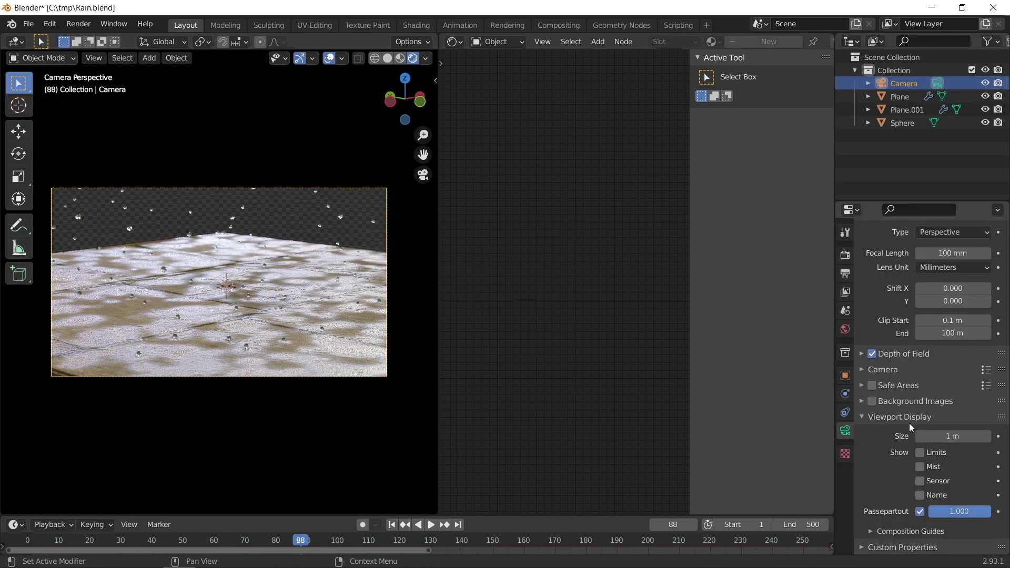
{"action": "left_click", "coordinate": [862, 355]}
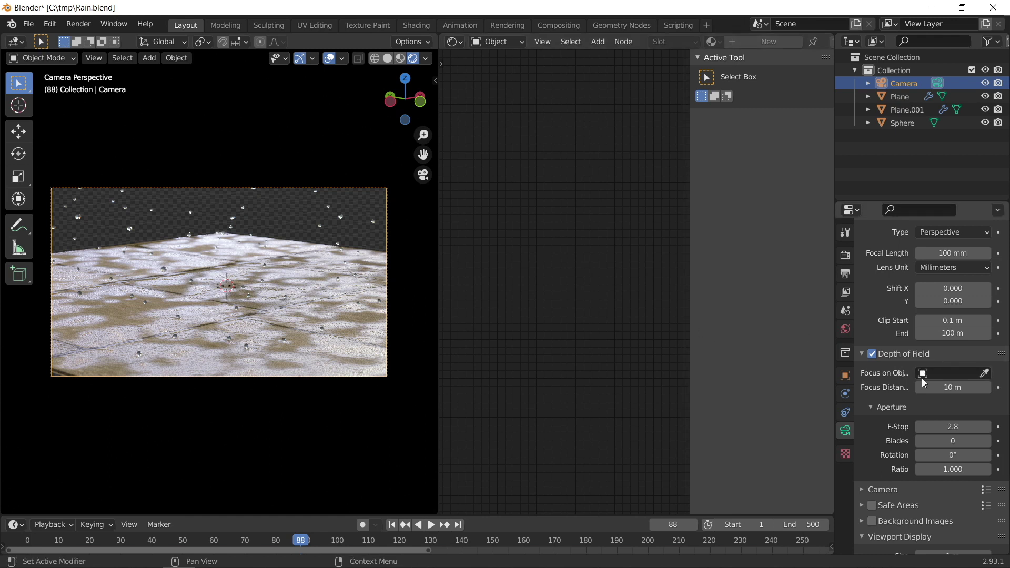
{"action": "left_click_drag", "start_coordinate": [952, 427], "coordinate": [915, 427]}
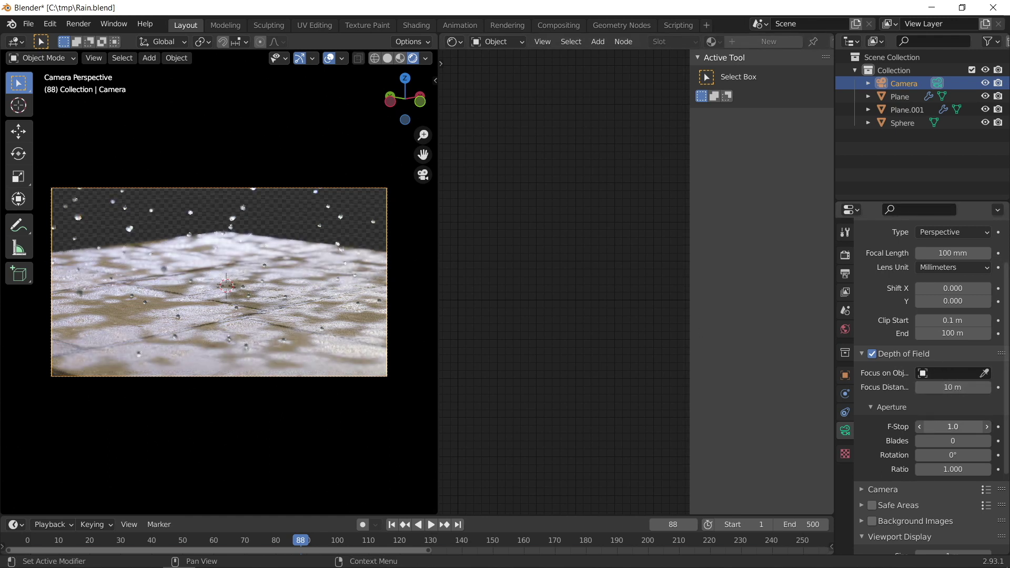
Display the camera's Limits, set its Focus Distance to 11 m to focus on the tiled ground, and return to camera view
{"action": "middle_click_drag", "start_coordinate": [266, 185], "coordinate": [284, 226]}
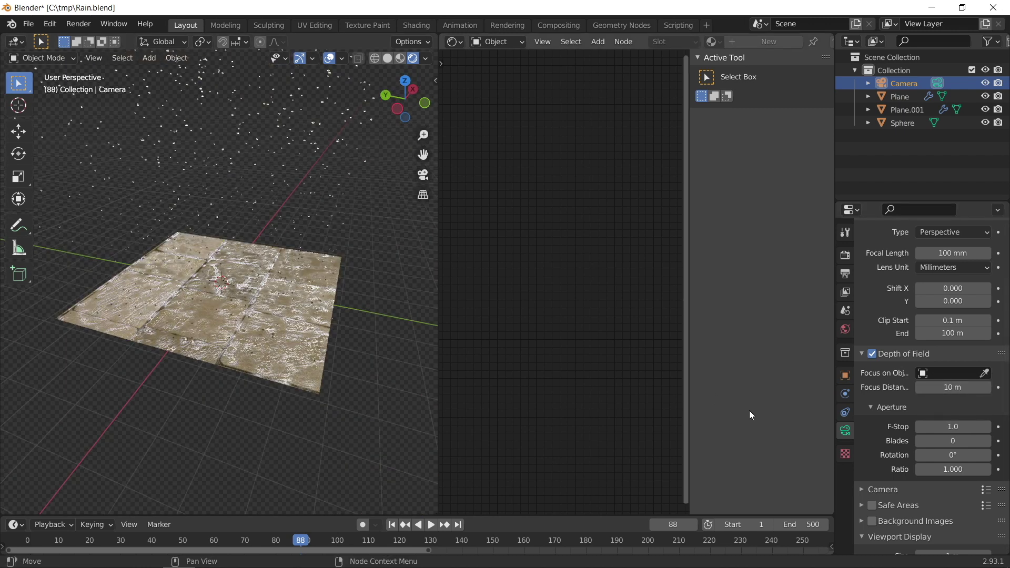
{"action": "scroll", "coordinate": [916, 472], "scroll_direction": "down", "scroll_amount": 4}
{"action": "left_click", "coordinate": [920, 488]}
{"action": "scroll", "coordinate": [295, 278], "scroll_direction": "up", "scroll_amount": 3}
{"action": "middle_click_drag", "start_coordinate": [294, 279], "coordinate": [331, 273]}
{"action": "left_click_drag", "start_coordinate": [952, 303], "coordinate": [962, 303]}
{"action": "mouse_move", "coordinate": [291, 231]}
{"action": "middle_mouse_down"}
{"action": "mouse_move", "coordinate": [332, 213]}
{"action": "mouse_move", "coordinate": [298, 238]}
{"action": "middle_mouse_up"}
{"action": "key", "text": "KP_0"}
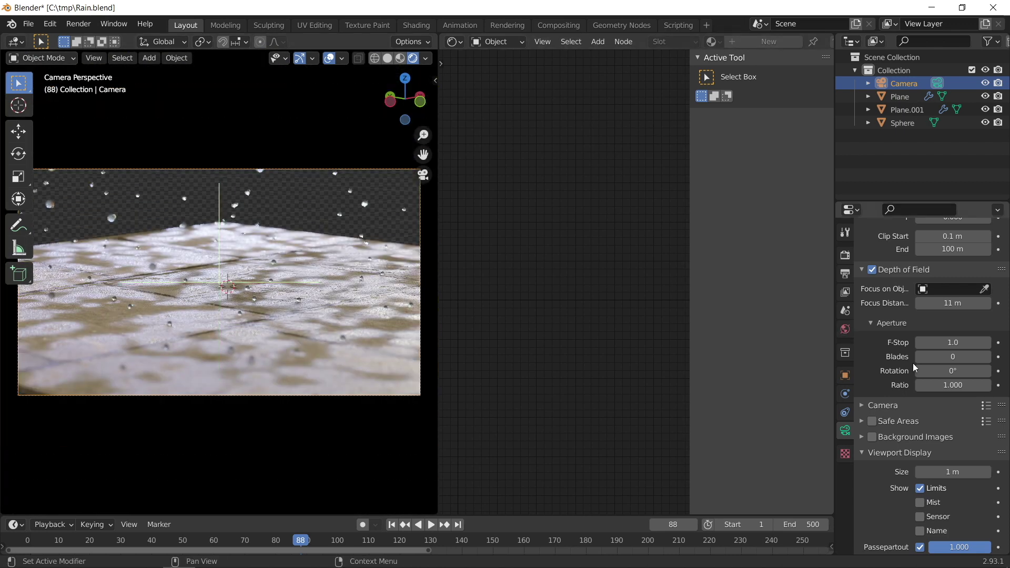
Set the camera's Depth of Field F-Stop to 0.6 for a stronger blur
{"action": "left_click", "coordinate": [922, 343]}
{"action": "left_click", "coordinate": [922, 344]}
{"action": "left_click", "coordinate": [922, 344]}
{"action": "left_click", "coordinate": [922, 344]}
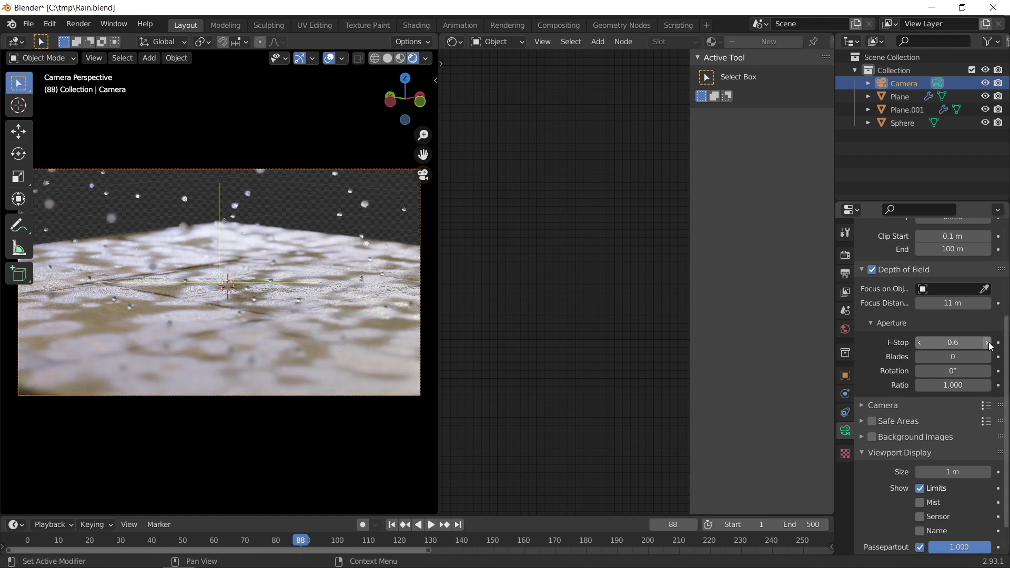
Play the animation twice from frame 1 to examine the wetting ground with depth of field, and return to frame 1
{"action": "left_click", "coordinate": [391, 524]}
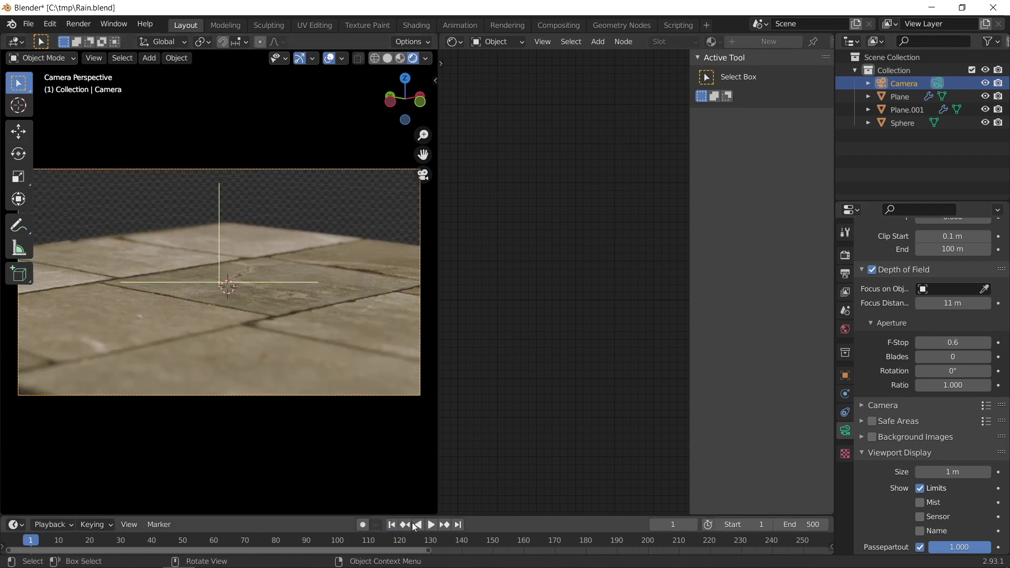
{"action": "left_click", "coordinate": [435, 523]}
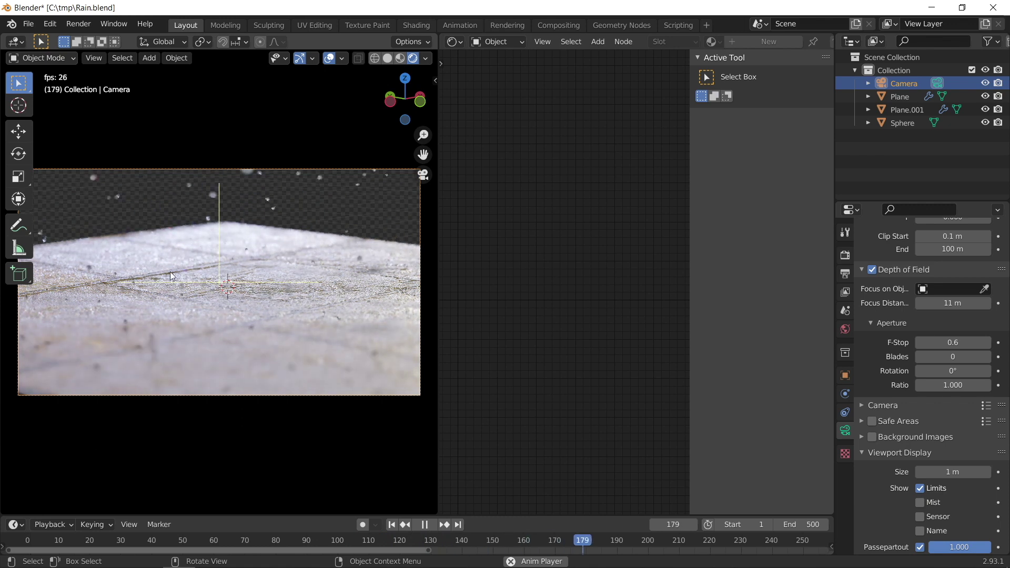
{"action": "key", "text": "Escape"}
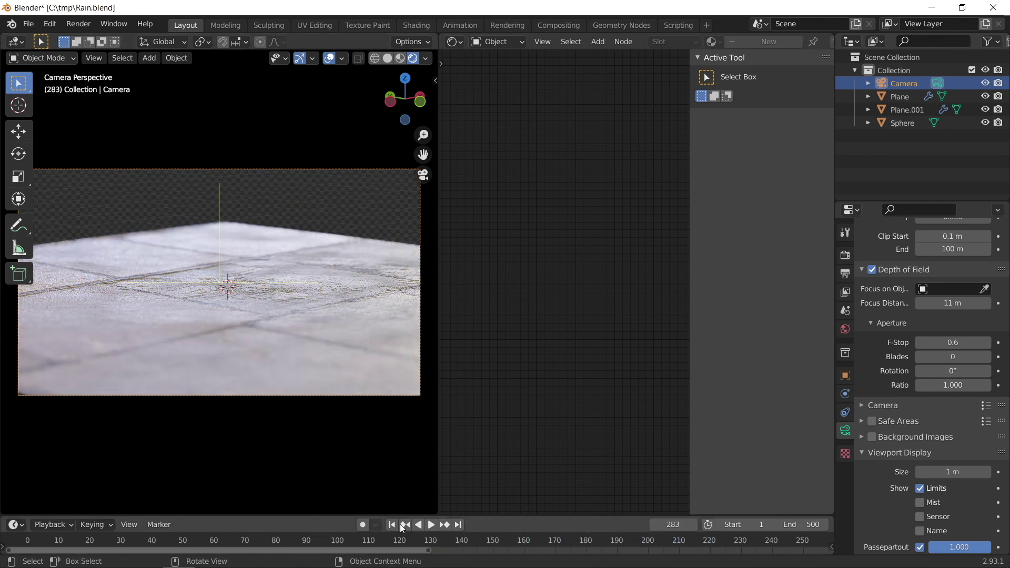
{"action": "scroll", "coordinate": [889, 315], "scroll_direction": "up", "scroll_amount": 8}
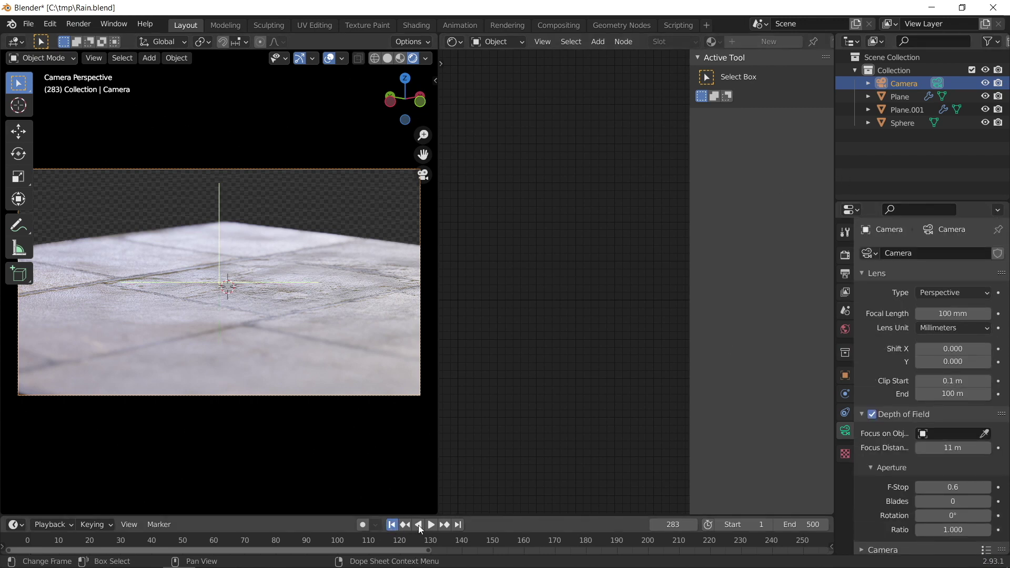
{"action": "left_click", "coordinate": [391, 524]}
{"action": "left_click", "coordinate": [430, 525]}
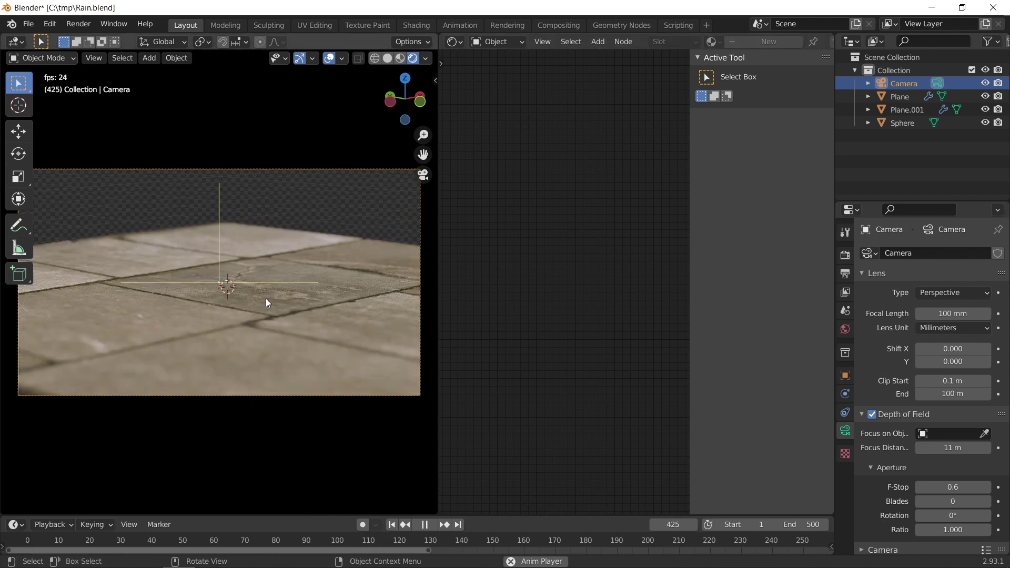
{"action": "left_click", "coordinate": [424, 524]}
{"action": "left_click", "coordinate": [391, 524]}
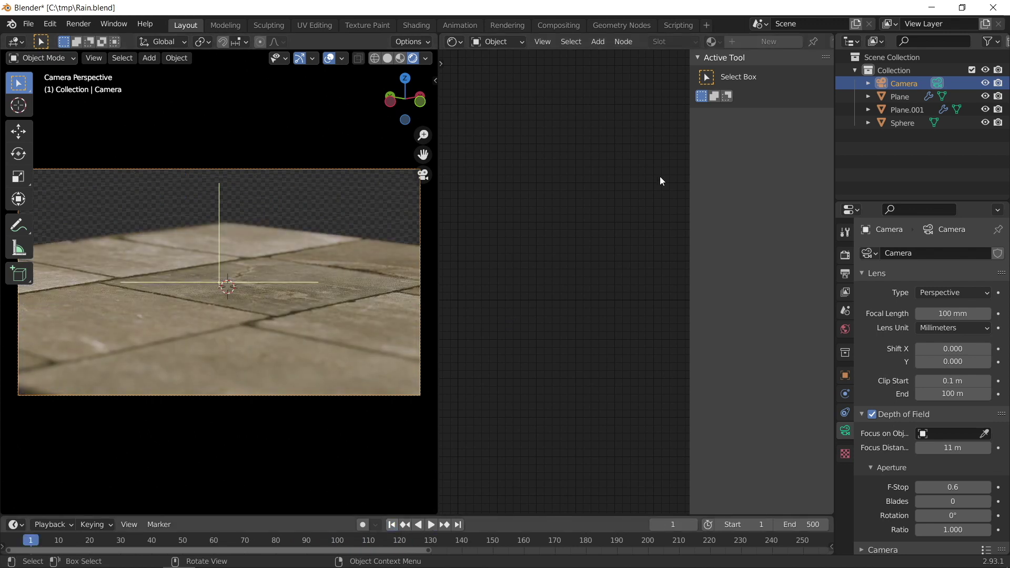
Set the Eevee Render samples to 32 and review the Shadows and Screen Space Reflections settings at frame 47
{"action": "left_click", "coordinate": [845, 254]}
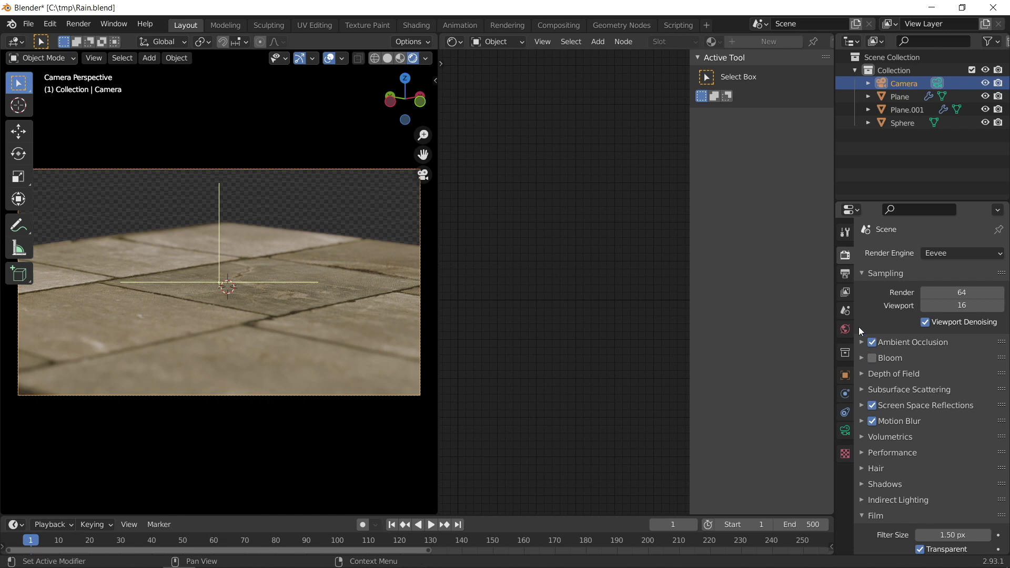
{"action": "left_click", "coordinate": [961, 292]}
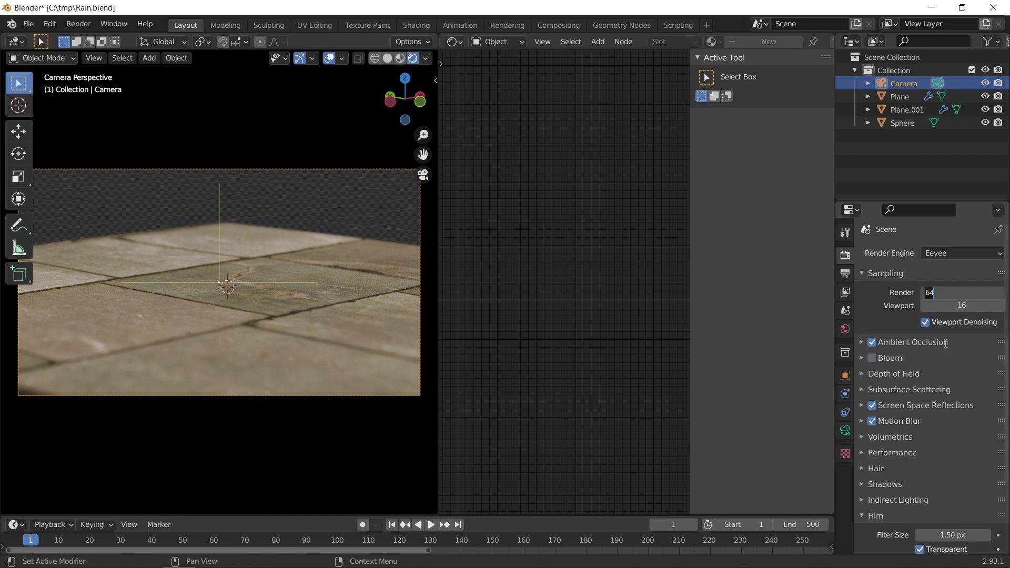
{"action": "key", "text": "Return"}
{"action": "left_click", "coordinate": [889, 484]}
{"action": "scroll", "coordinate": [915, 462], "scroll_direction": "down", "scroll_amount": 3}
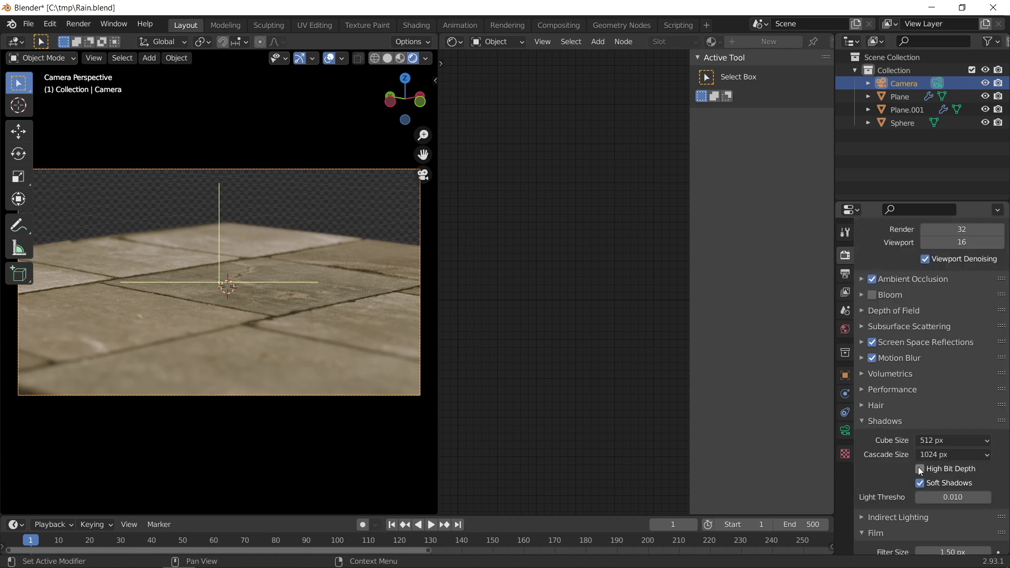
{"action": "scroll", "coordinate": [884, 477], "scroll_direction": "down", "scroll_amount": 4}
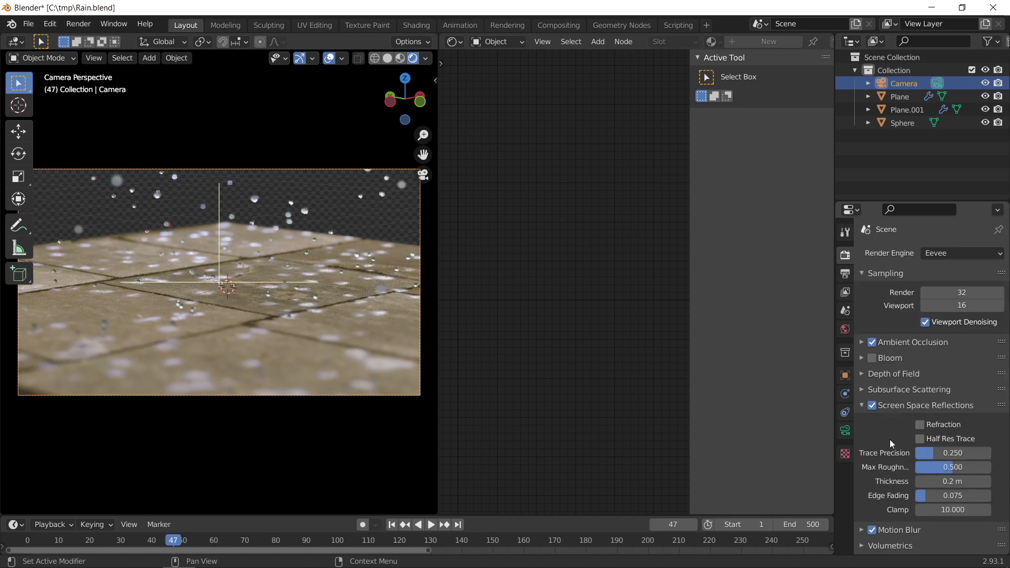
Set the render output path to // and the file format to FFmpeg Video
{"action": "left_click", "coordinate": [845, 274]}
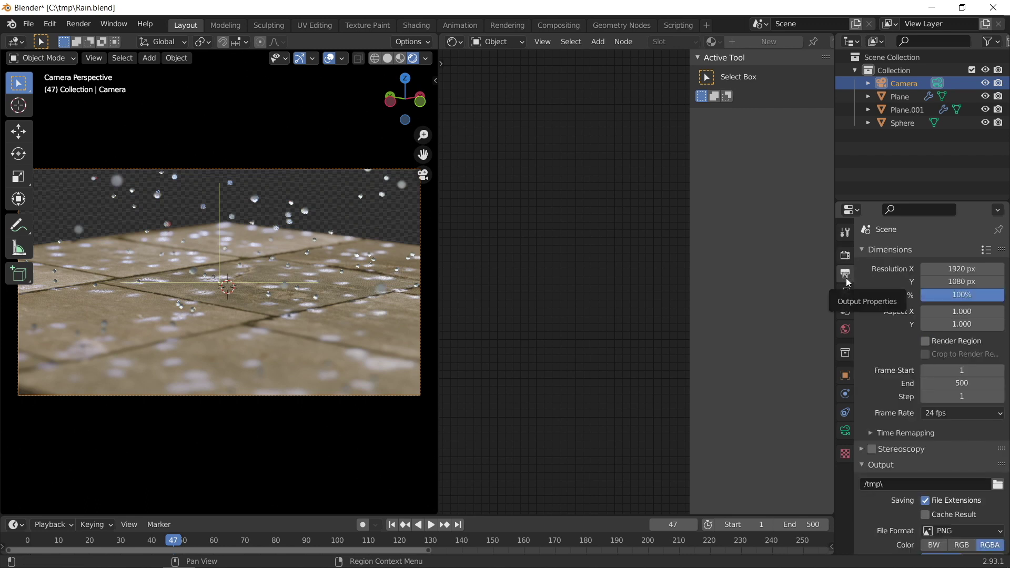
{"action": "left_click", "coordinate": [900, 482]}
{"action": "type", "text": "//"}
{"action": "key", "text": "Return"}
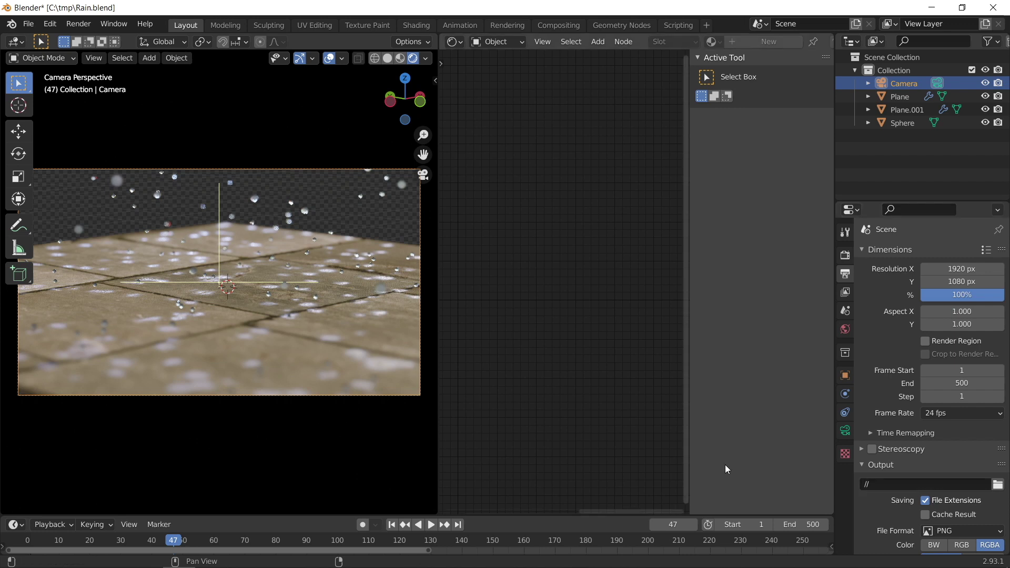
{"action": "scroll", "coordinate": [921, 478], "scroll_direction": "down", "scroll_amount": 3}
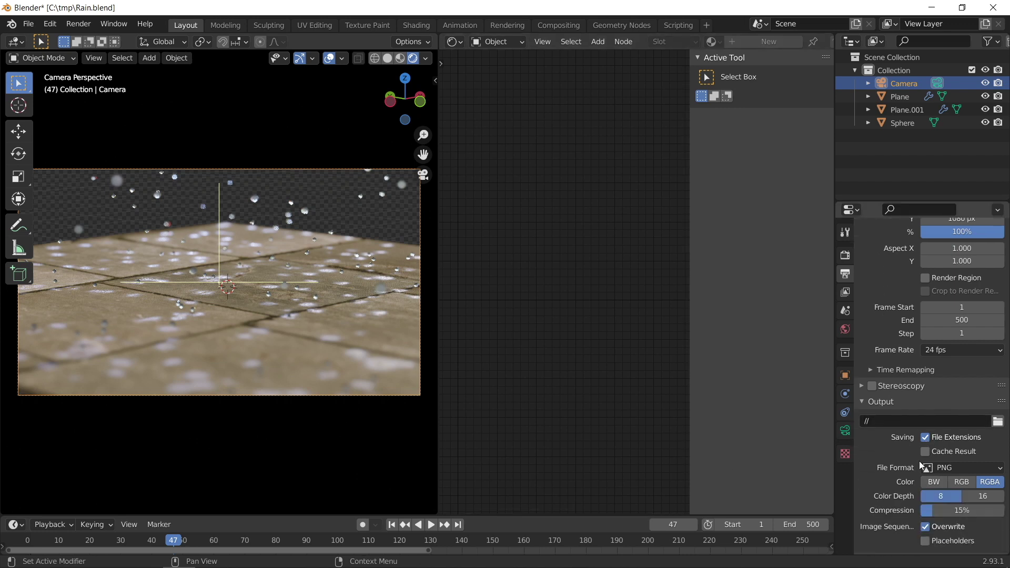
{"action": "left_click", "coordinate": [953, 469]}
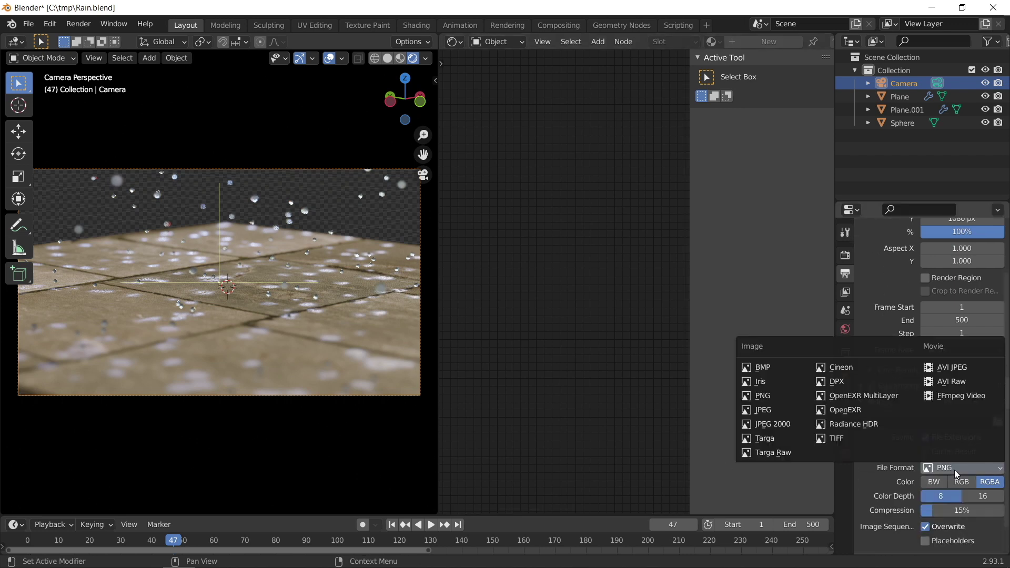
{"action": "left_click", "coordinate": [951, 398]}
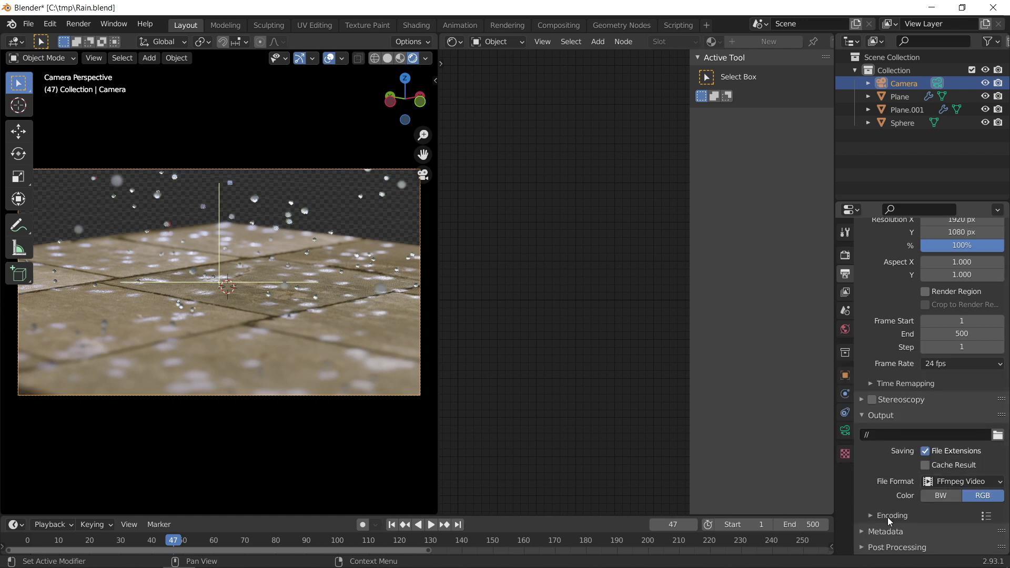
Set the video encoding's container to MPEG-4 and its Output Quality to Perceptually Lossless
{"action": "left_click", "coordinate": [888, 516]}
{"action": "scroll", "coordinate": [903, 494], "scroll_direction": "down", "scroll_amount": 5}
{"action": "left_click", "coordinate": [948, 431]}
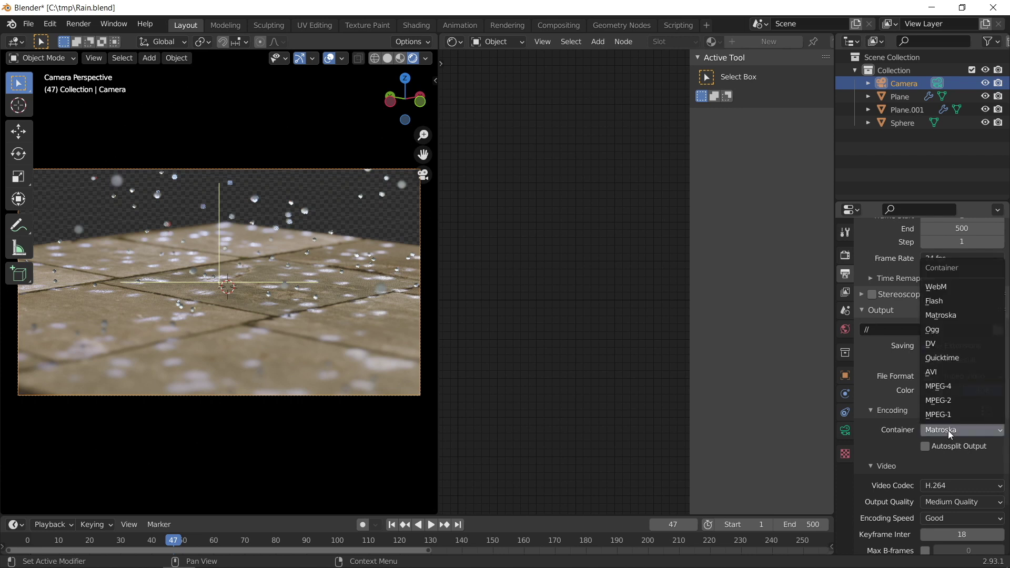
{"action": "left_click", "coordinate": [948, 388]}
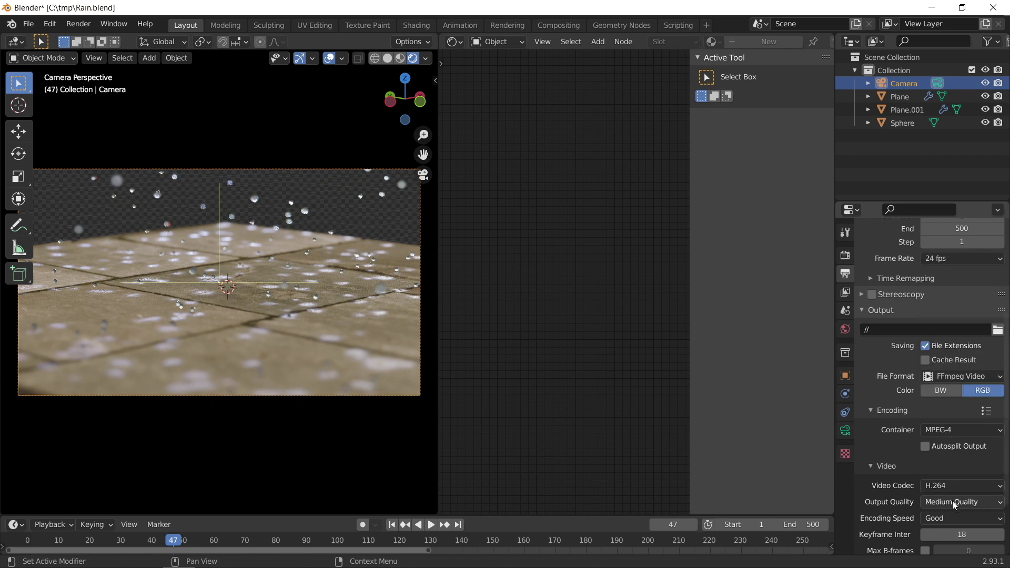
{"action": "left_click", "coordinate": [954, 502]}
{"action": "left_click", "coordinate": [961, 455]}
{"action": "scroll", "coordinate": [916, 495], "scroll_direction": "down", "scroll_amount": 2}
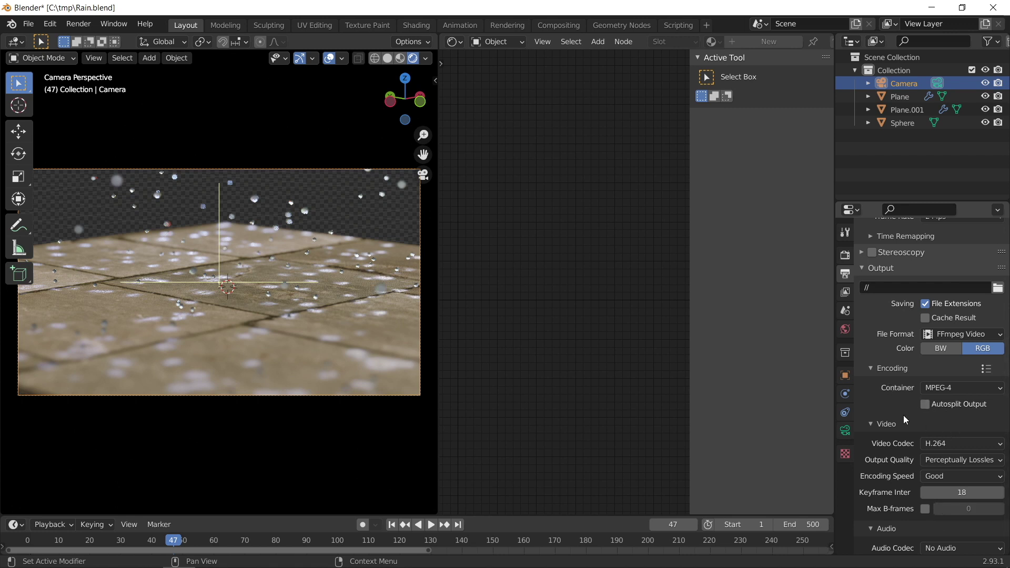
Save Rain.blend and render the full animation, checking the frames in the render window
{"action": "scroll", "coordinate": [905, 420], "scroll_direction": "up", "scroll_amount": 9}
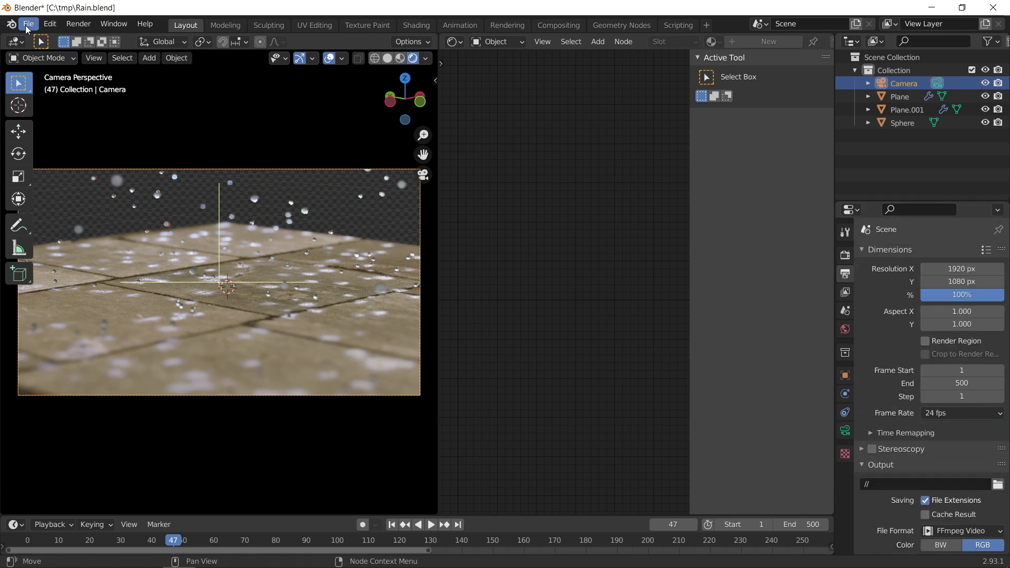
{"action": "left_click", "coordinate": [28, 26]}
{"action": "left_click", "coordinate": [40, 105]}
{"action": "left_click", "coordinate": [78, 26]}
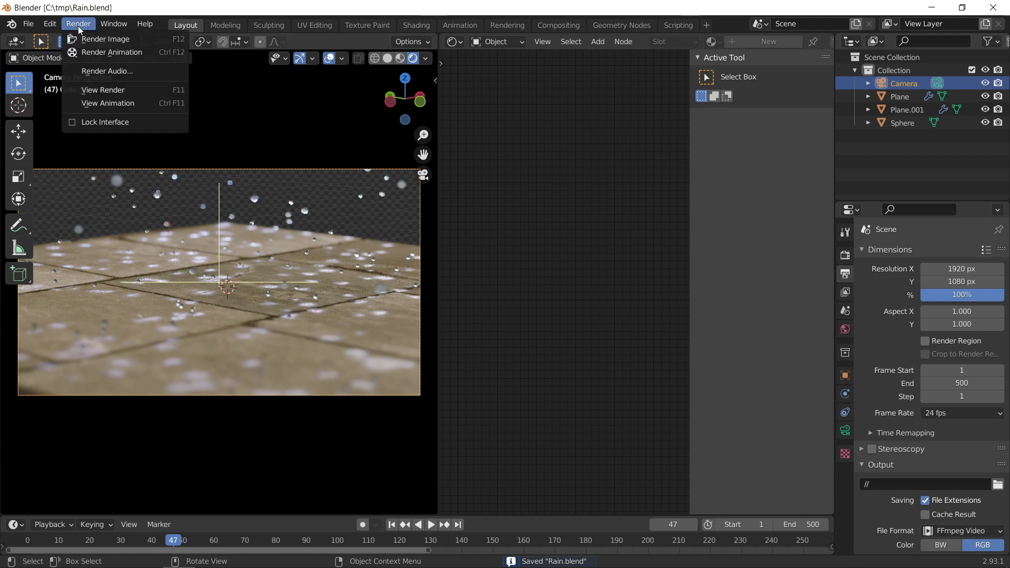
{"action": "left_click", "coordinate": [90, 53]}
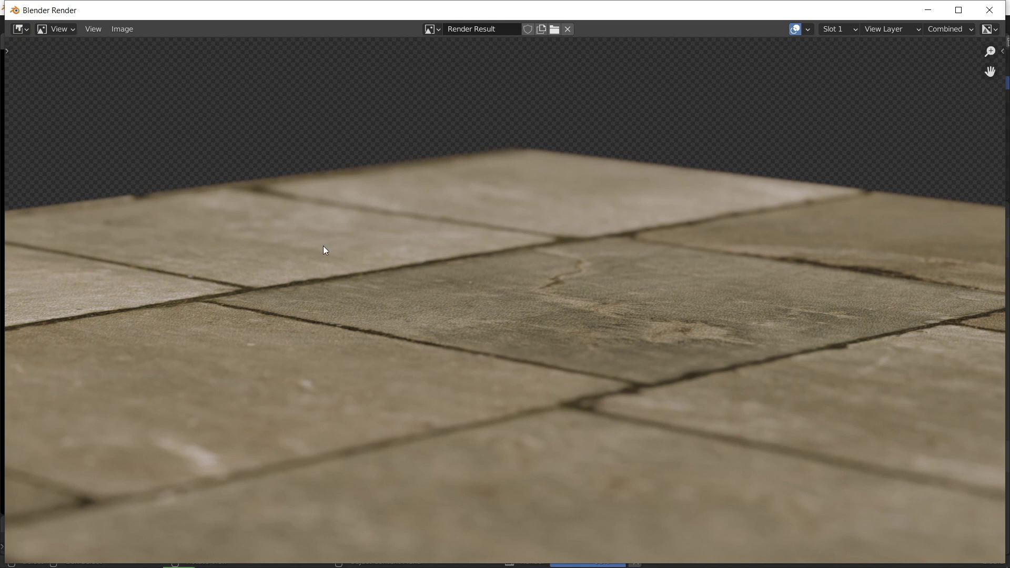
{"action": "scroll", "coordinate": [323, 246], "scroll_direction": "down", "scroll_amount": 2}
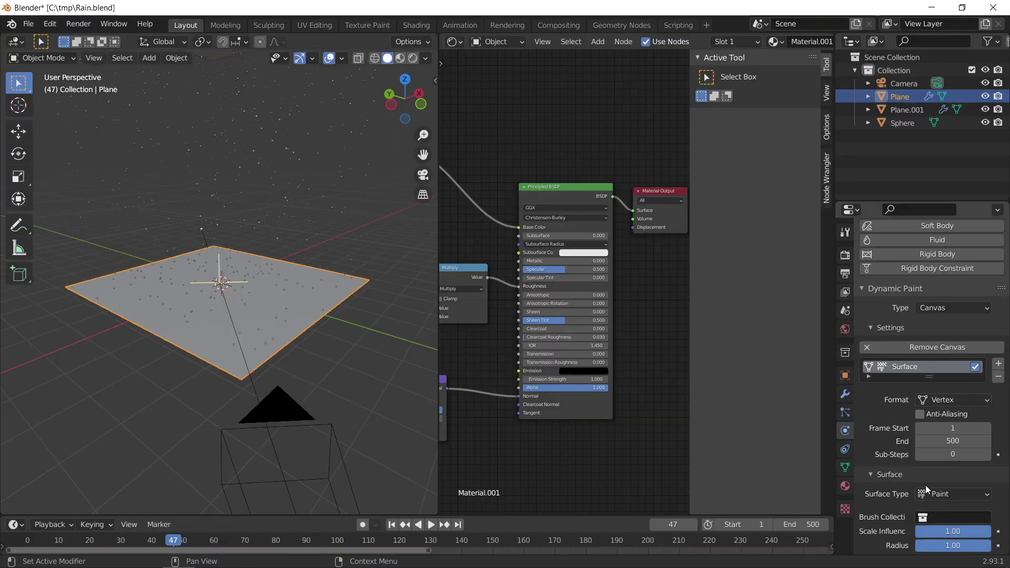
Switch the ground plane's Dynamic Paint canvas surface format to Image Sequence and set its resolution to 2048
{"action": "scroll", "coordinate": [925, 485], "scroll_direction": "down", "scroll_amount": 2}
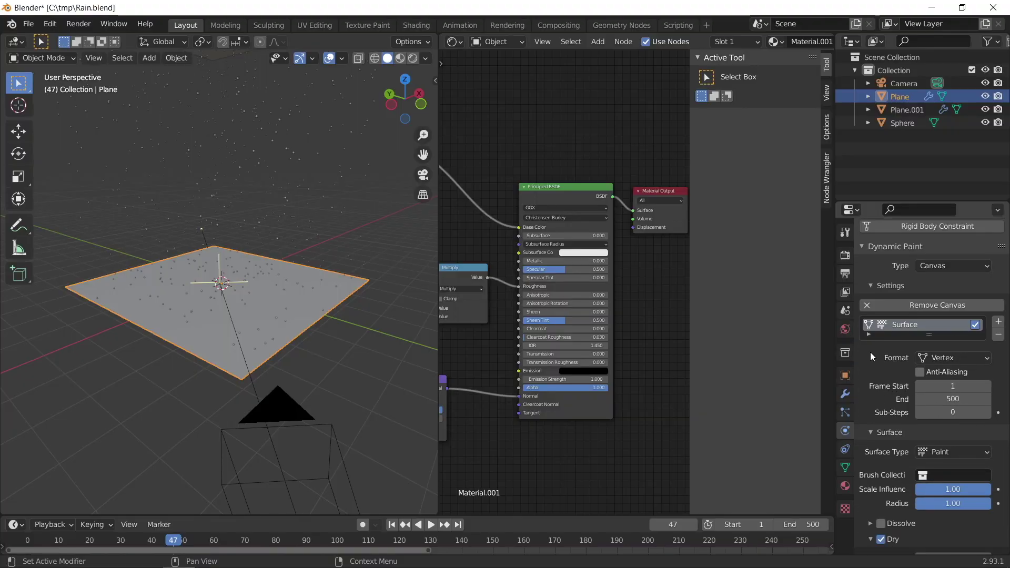
{"action": "left_click", "coordinate": [957, 357]}
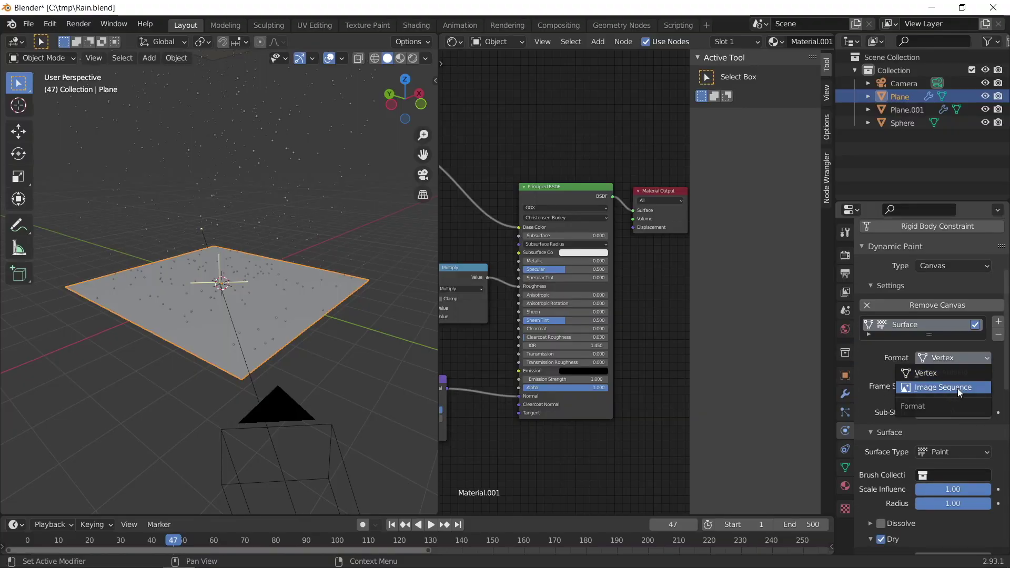
{"action": "left_click", "coordinate": [956, 388]}
{"action": "left_click", "coordinate": [958, 371]}
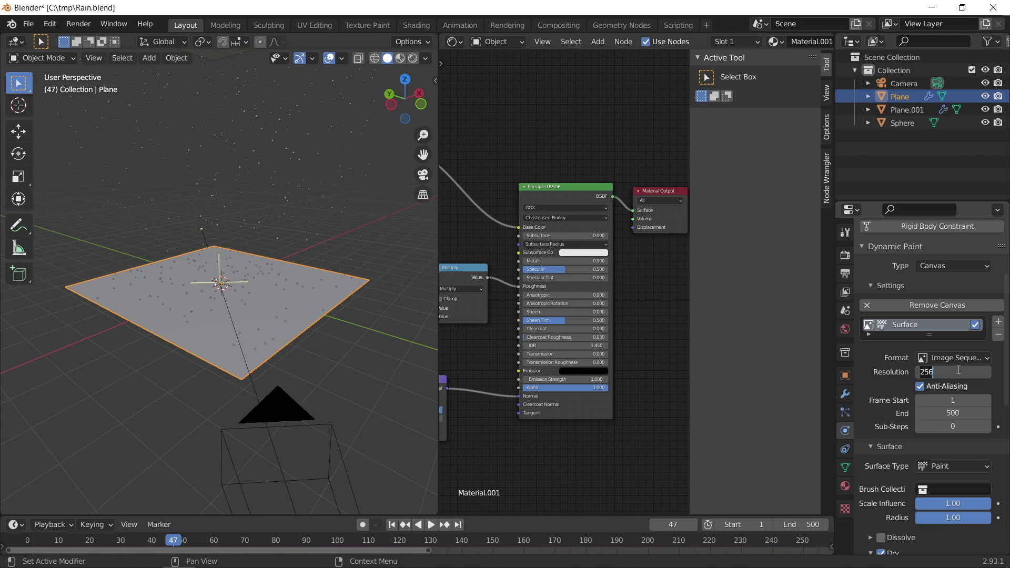
{"action": "type", "text": "2048"}
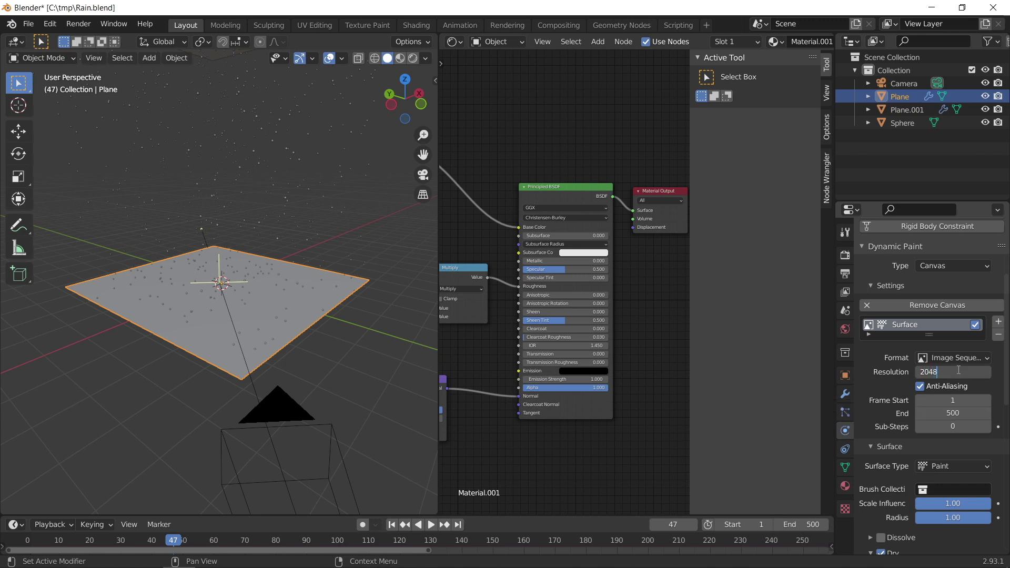